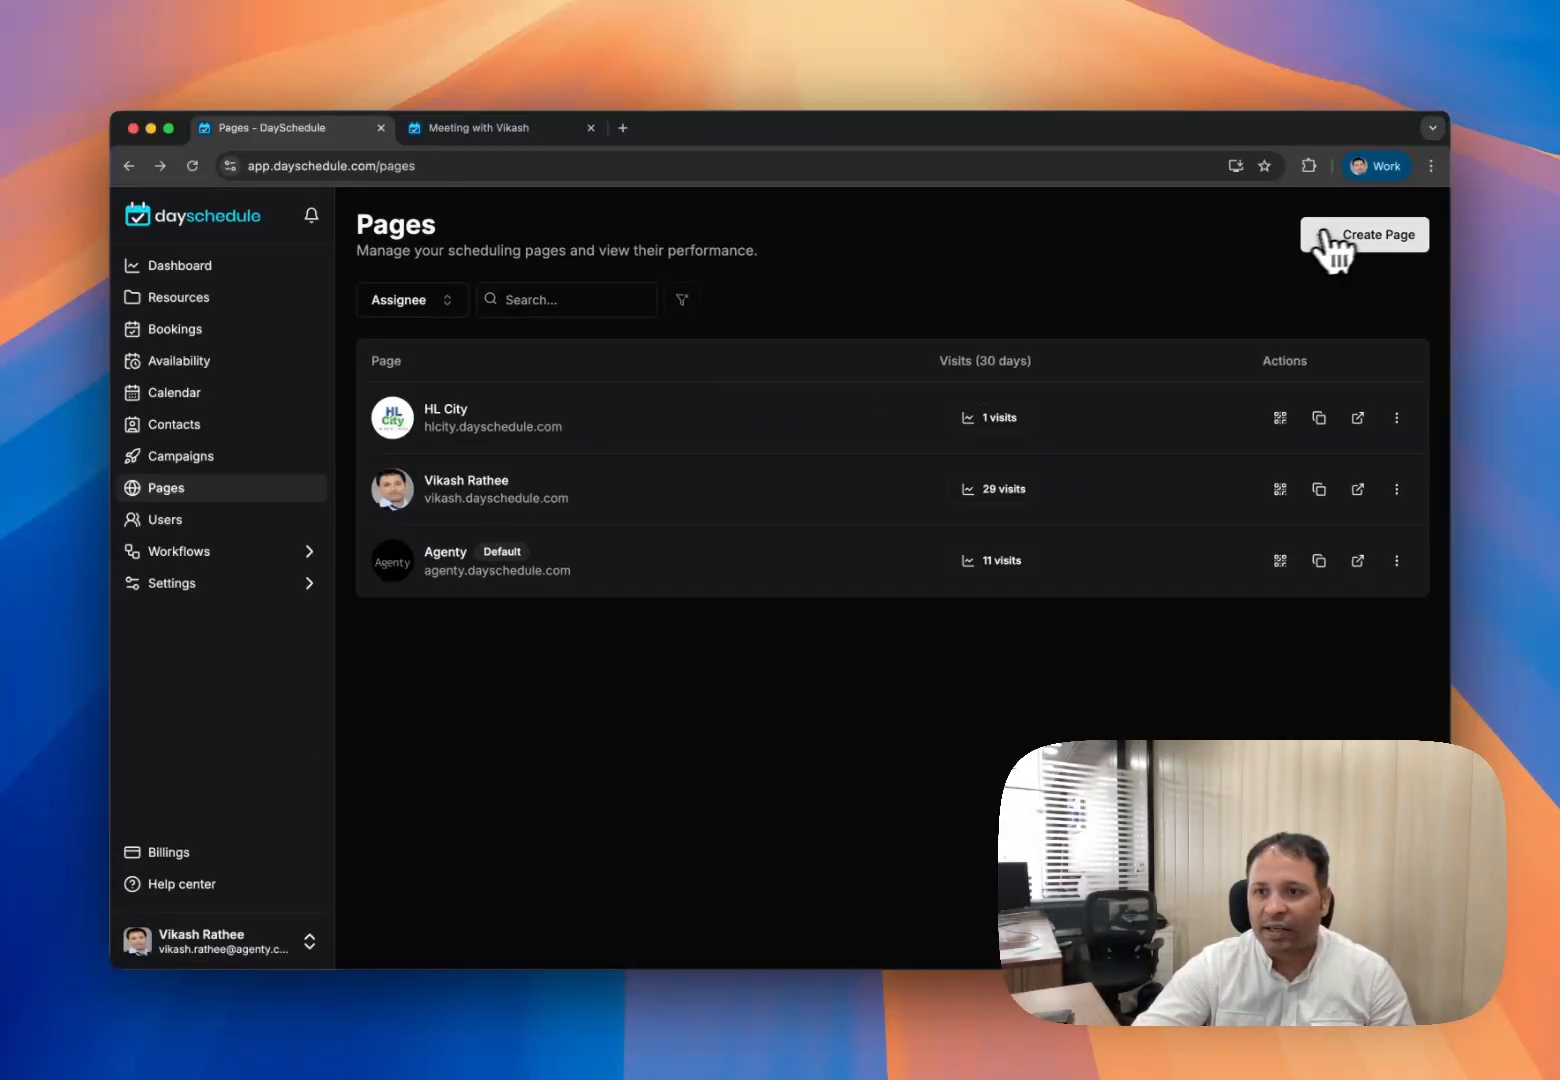
# - Start a new page and name it 'Yoga studio'
pyautogui.click(1366, 240)
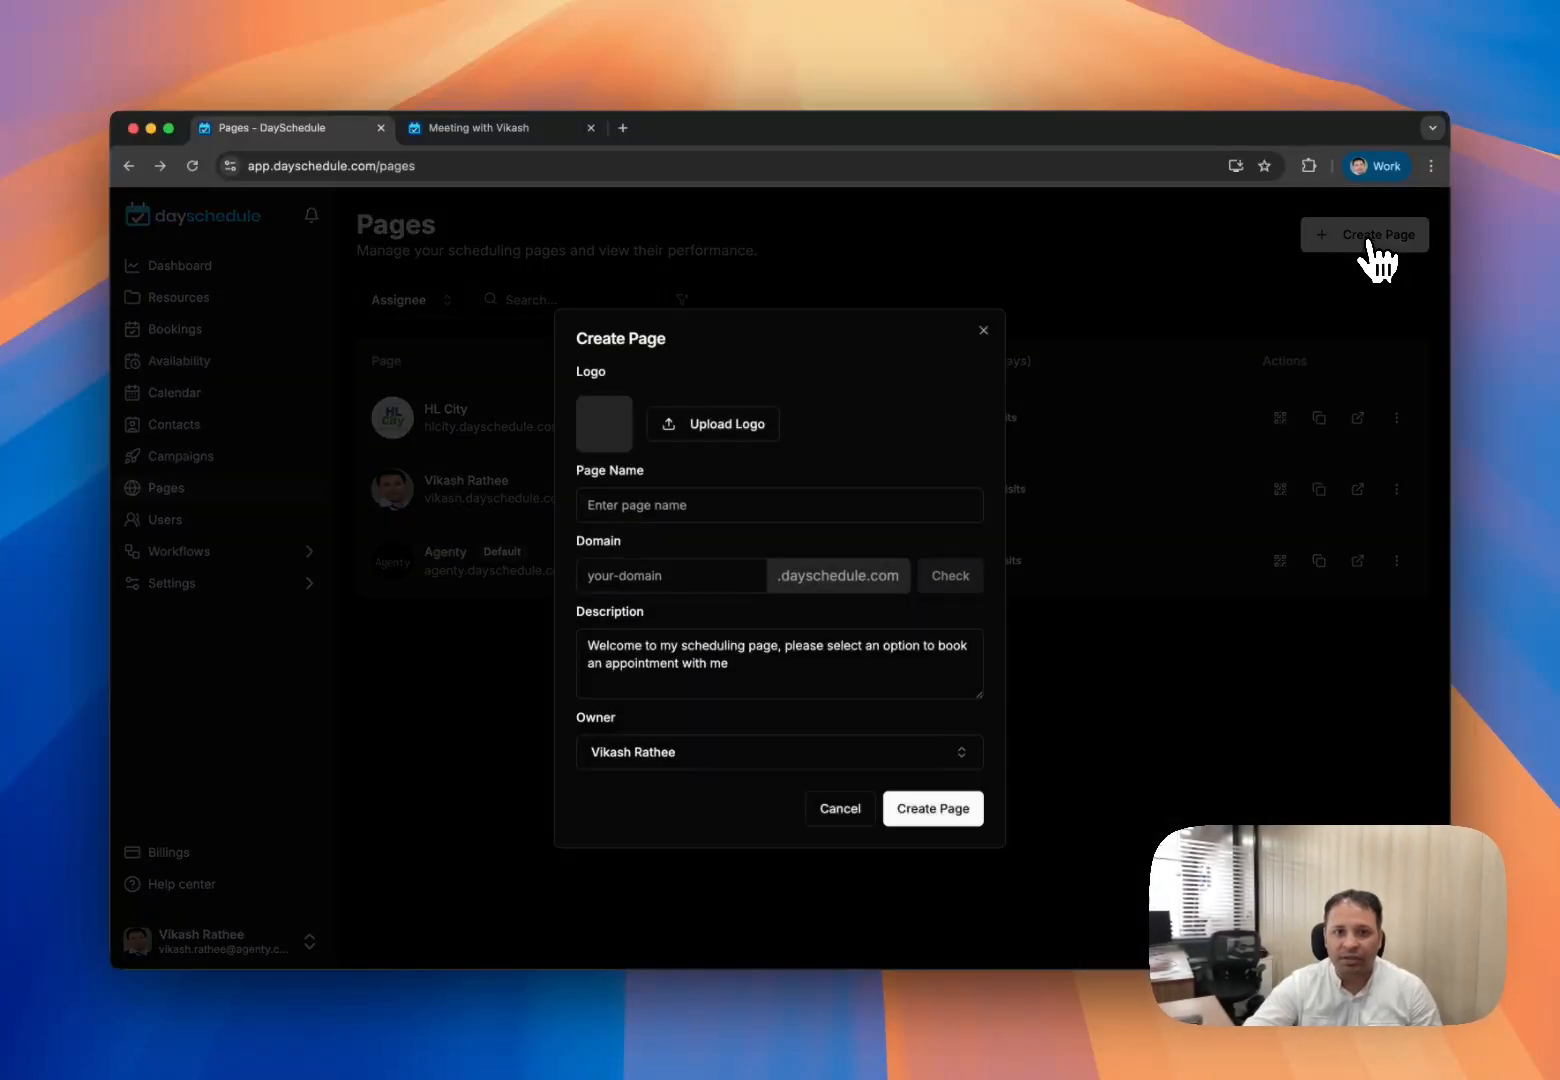
pyautogui.click(694, 516)
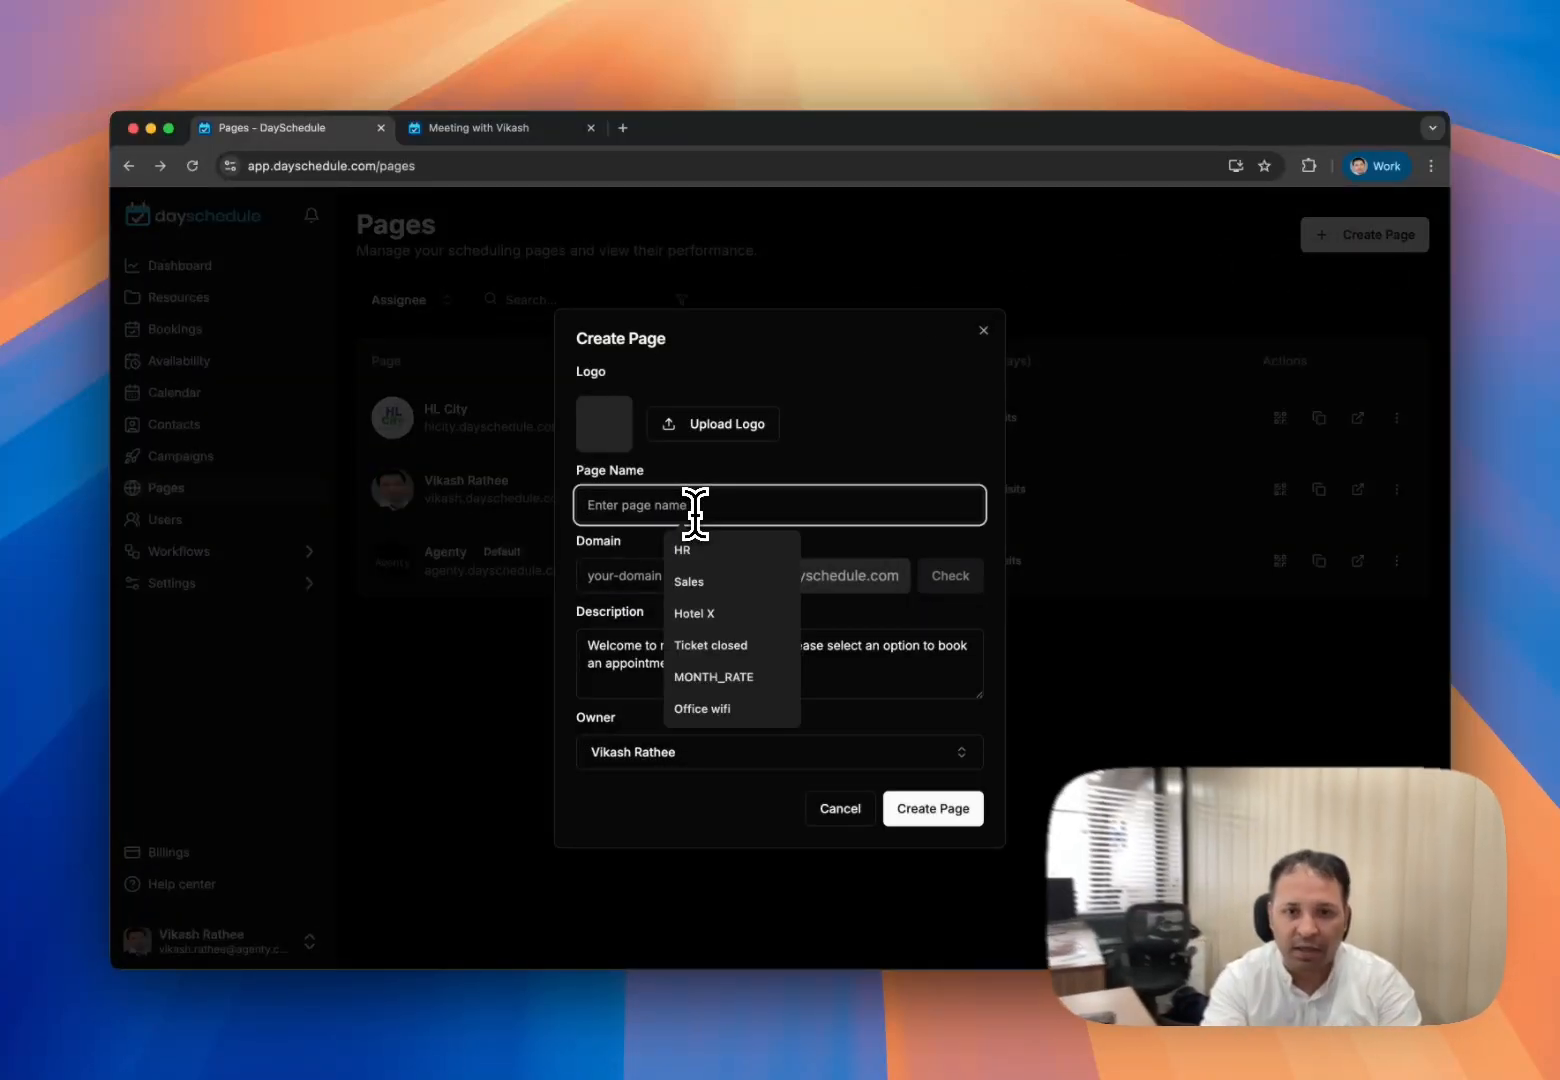
pyautogui.write('Yoga st')
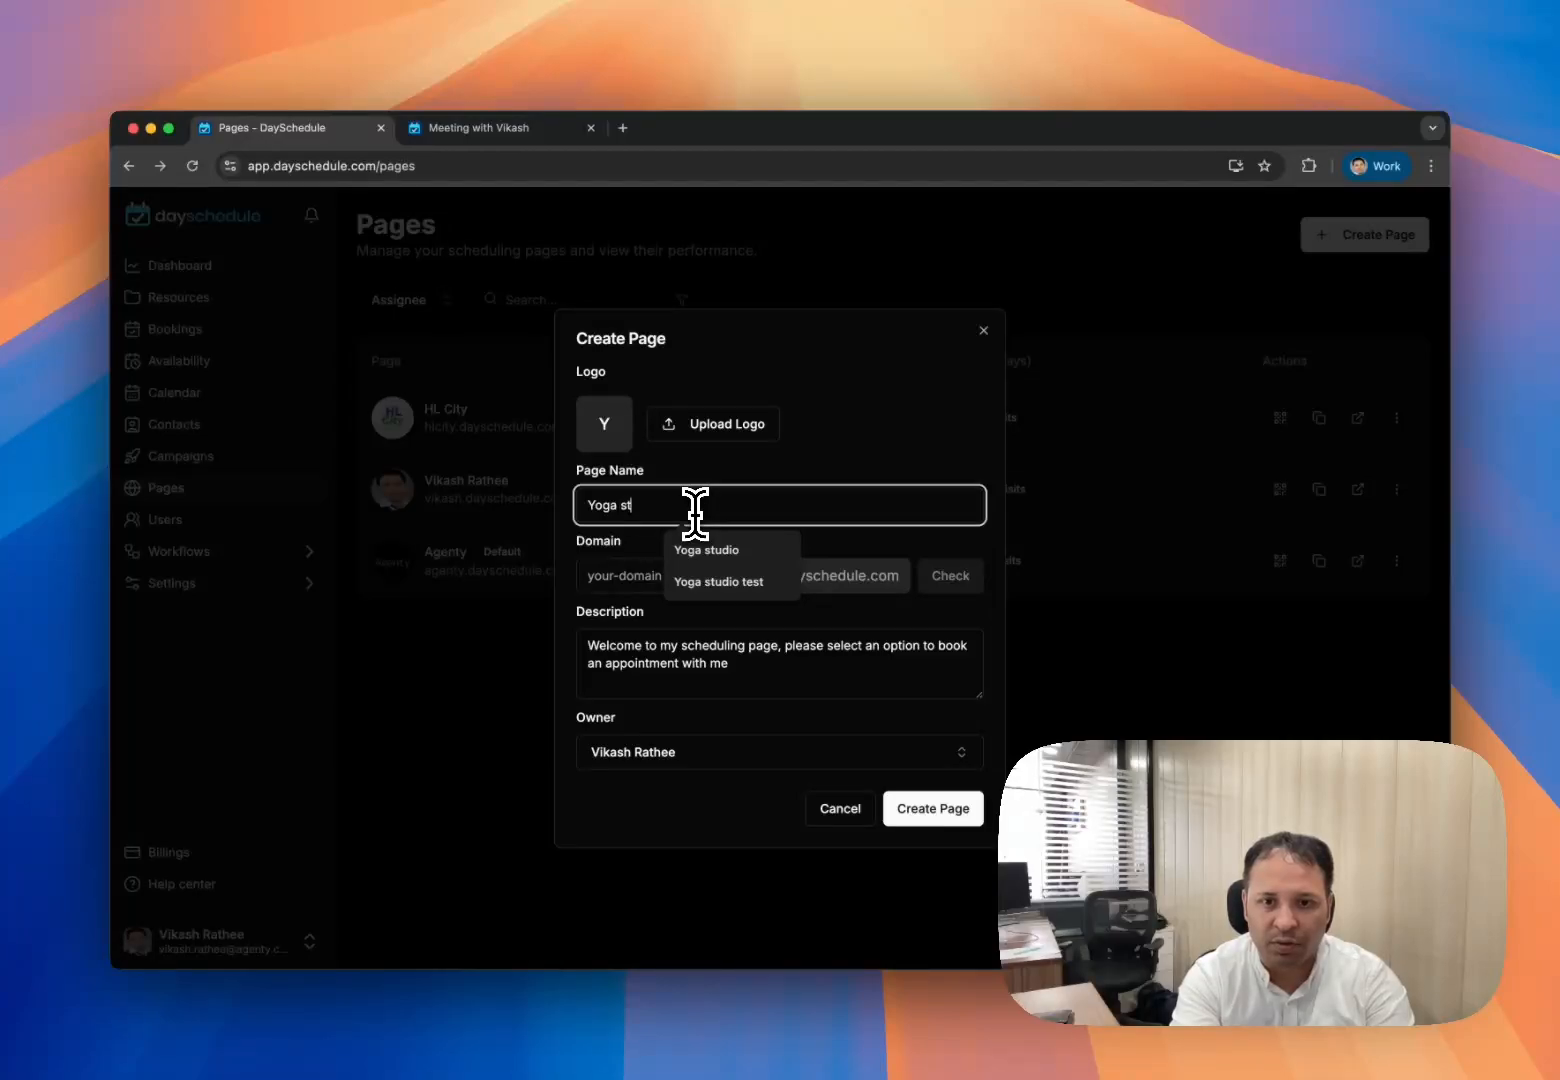
pyautogui.press('Down')
pyautogui.press('Down')
pyautogui.press('Up')
pyautogui.press('Return')
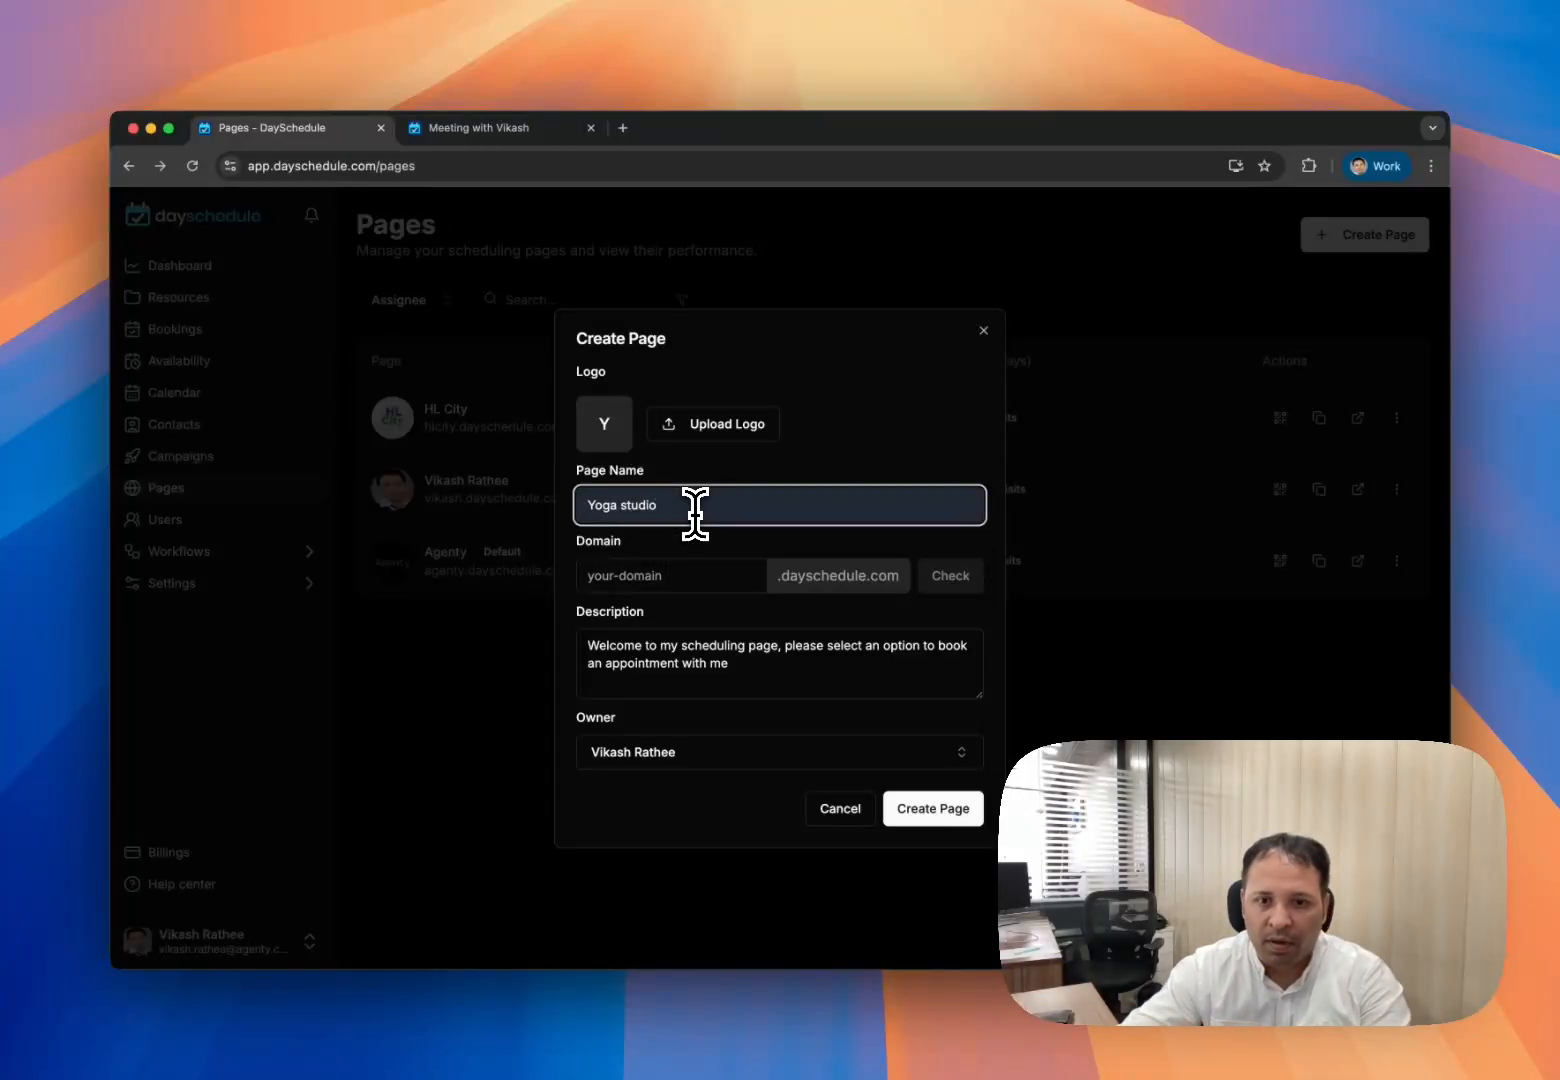
# - Set the page domain to yoga-studio-1 and confirm it is available
pyautogui.click(693, 572)
pyautogui.write('yo')
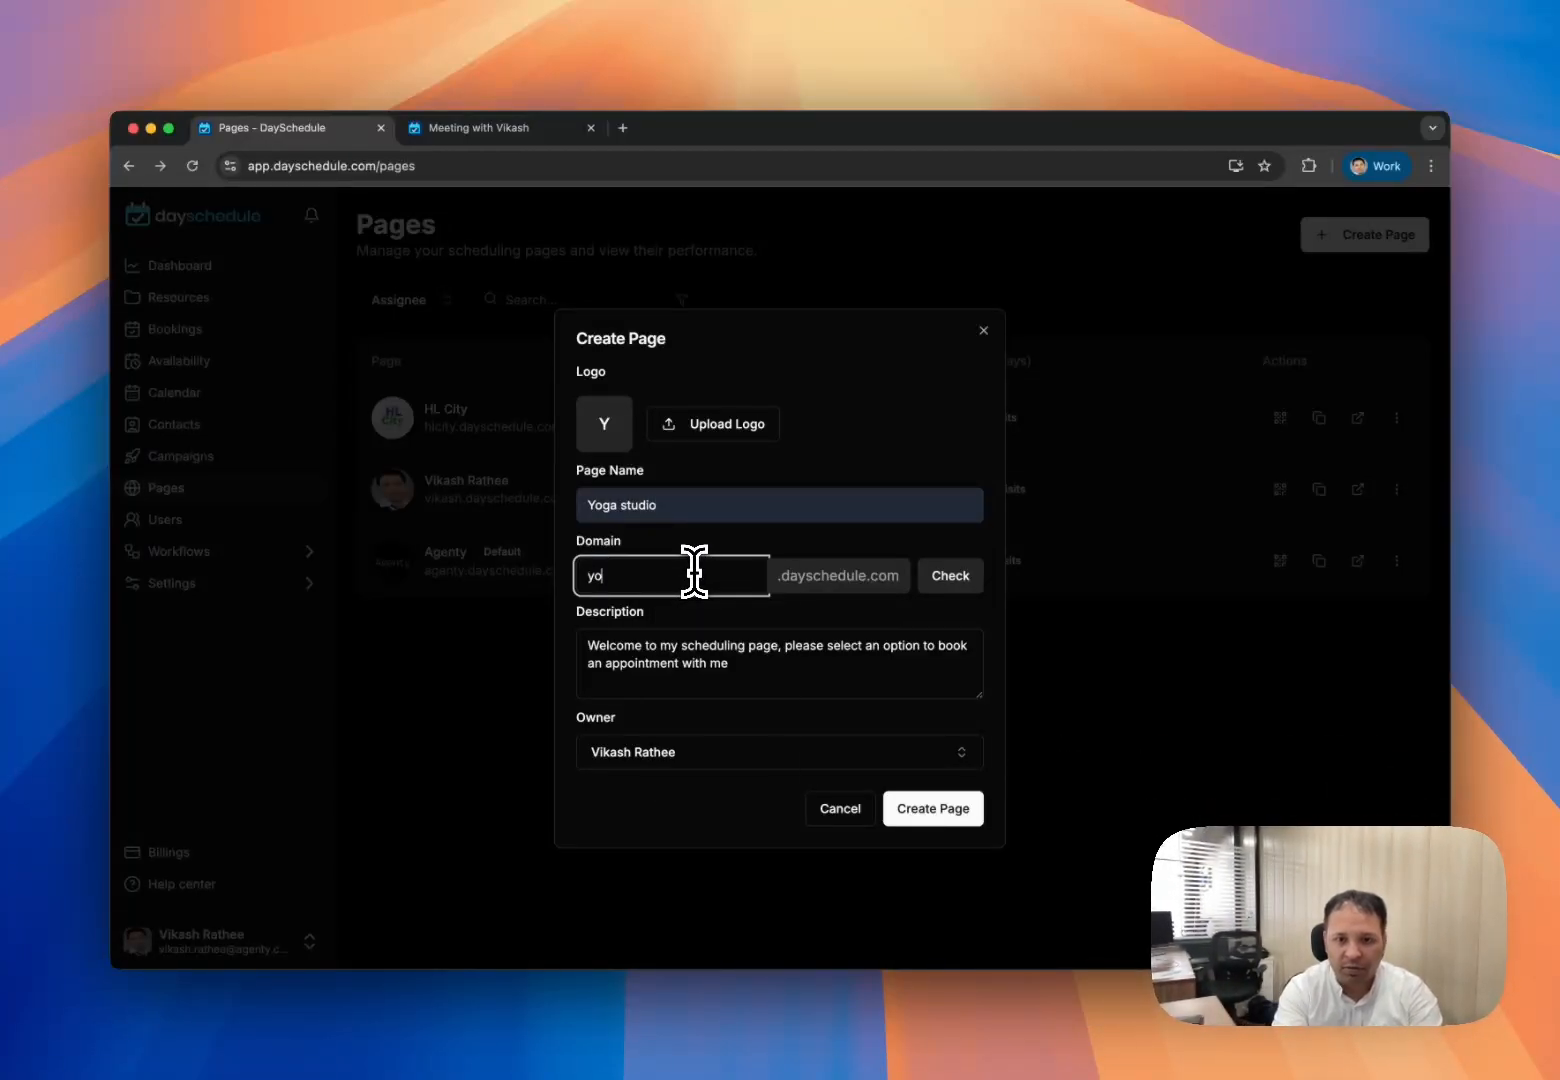
pyautogui.write('ga-st')
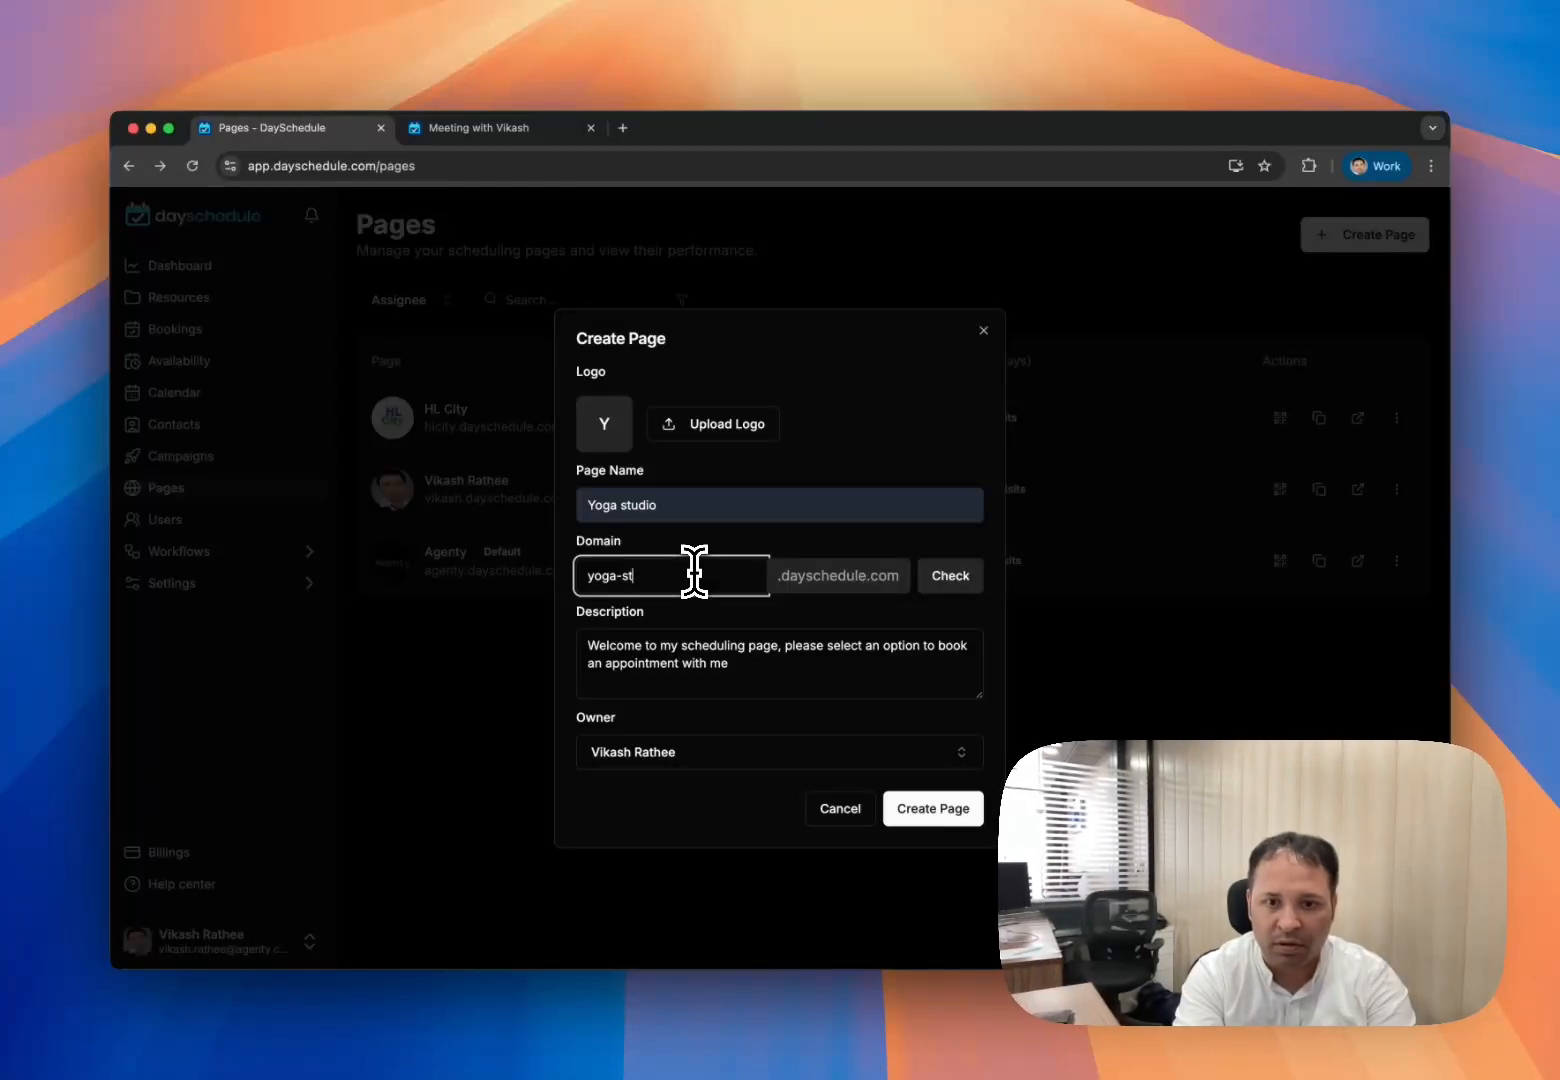
pyautogui.write('udio-1')
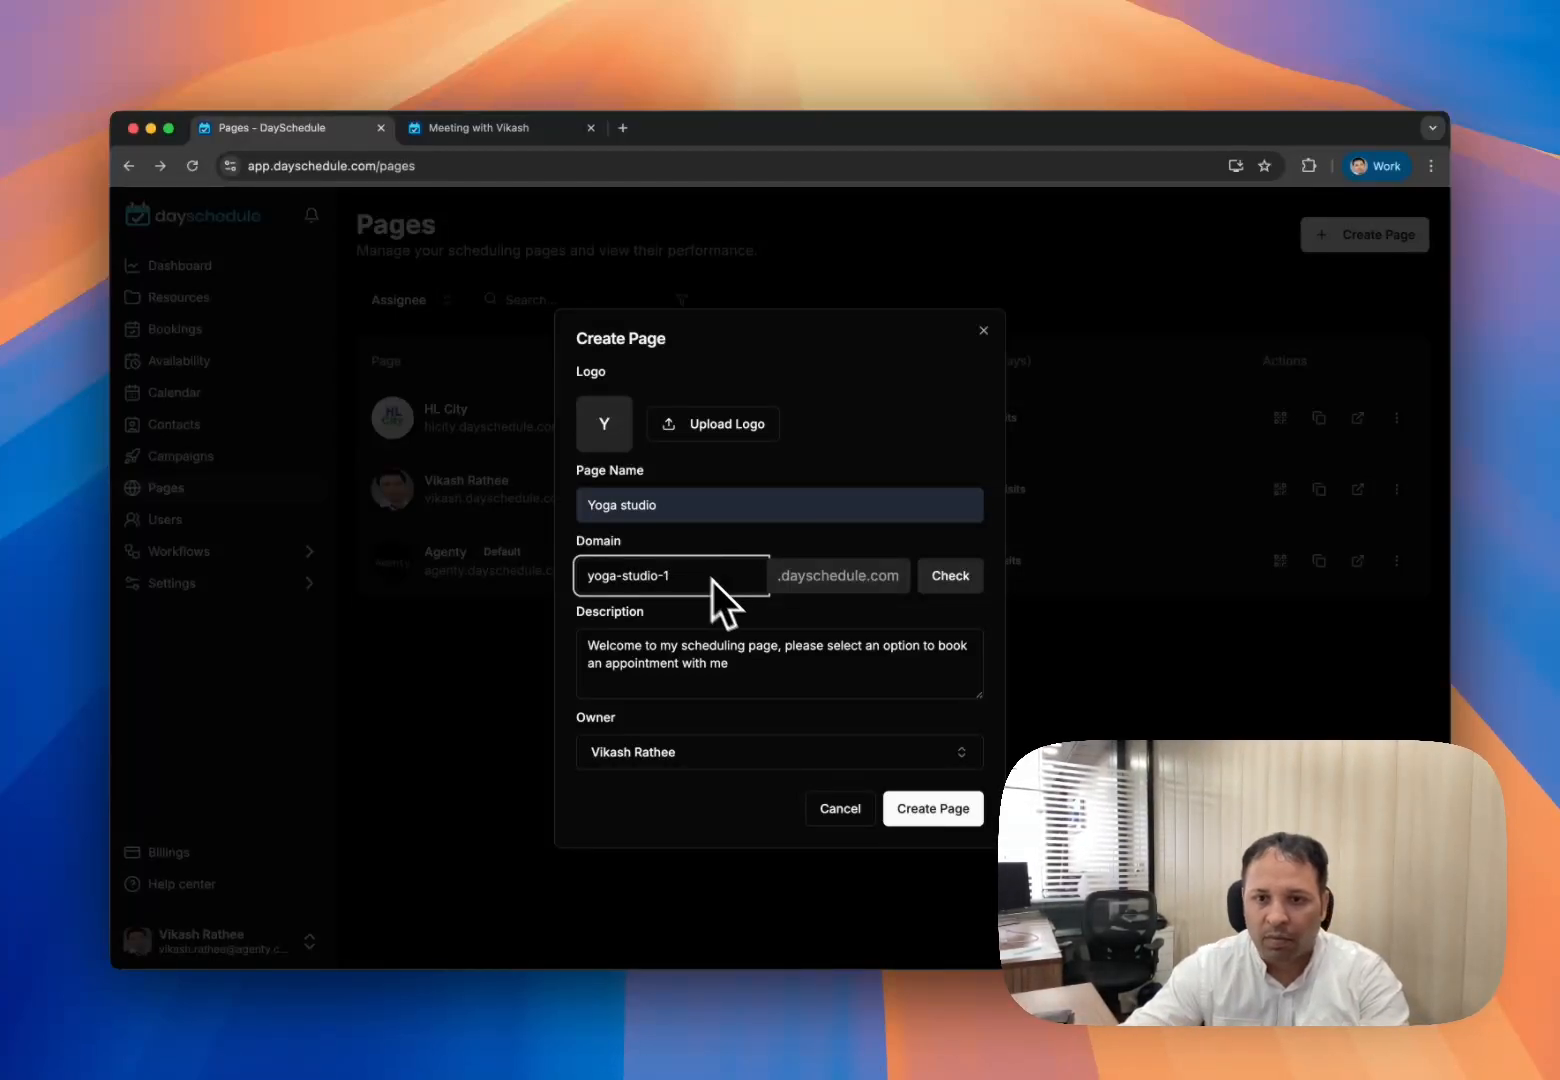
pyautogui.click(960, 588)
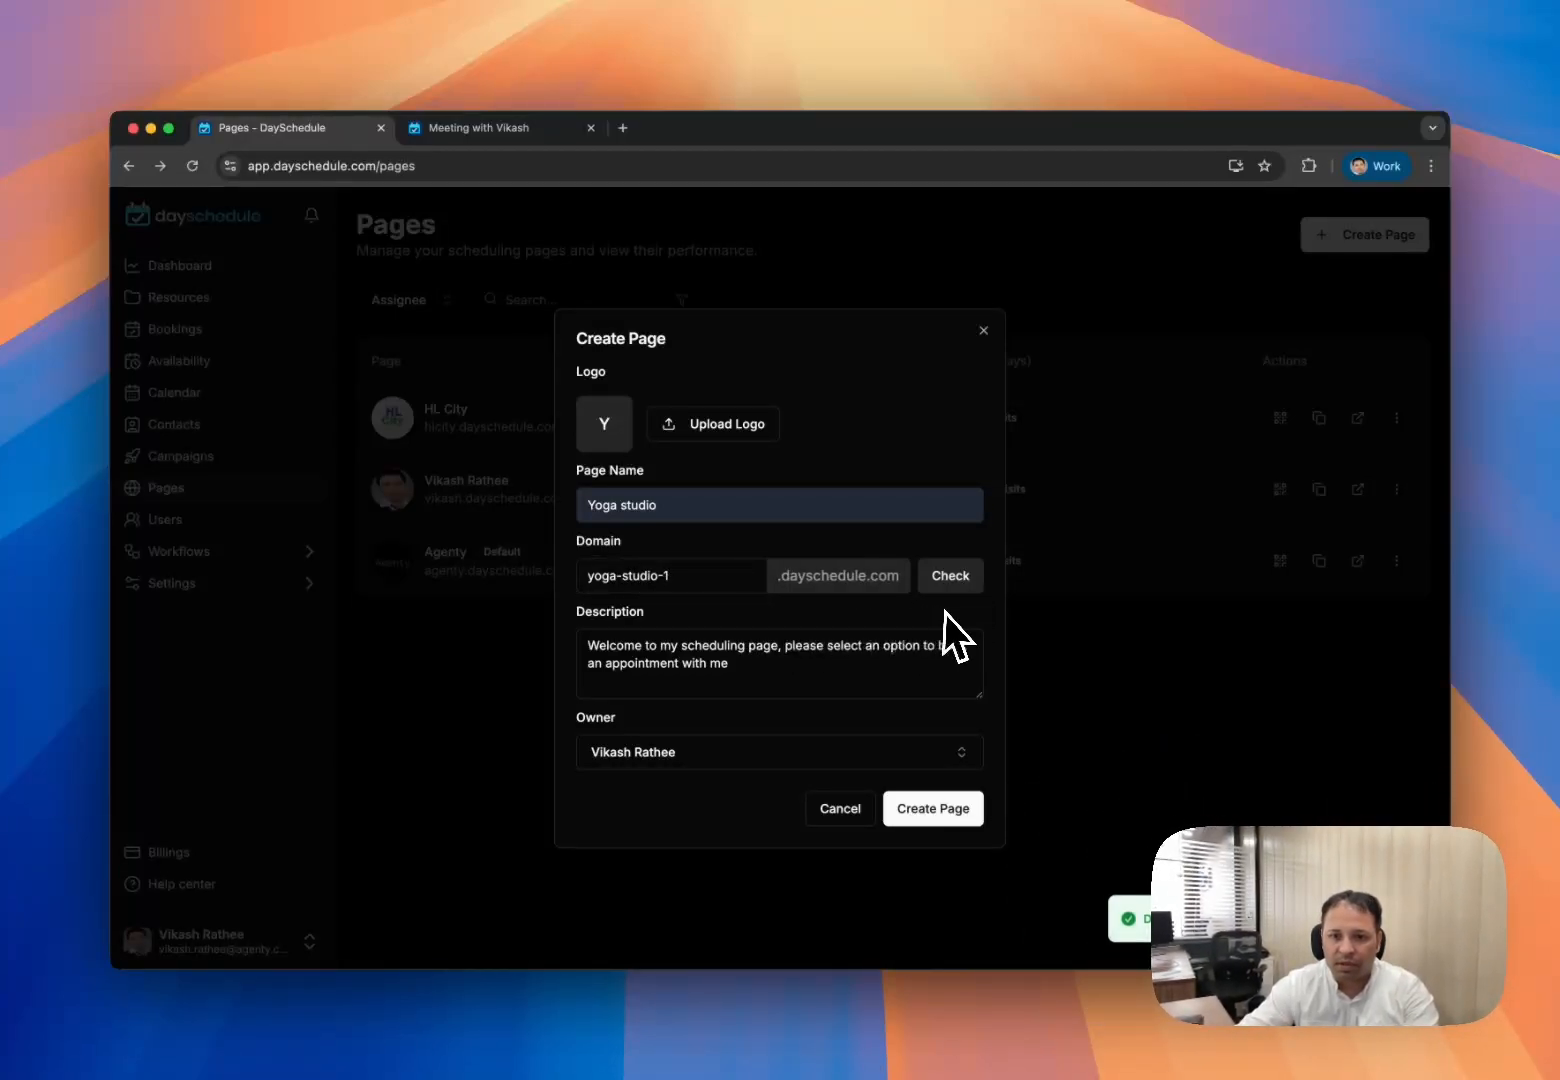
# - Upload yoga.png from Downloads as the logo and create the Yoga studio page
pyautogui.click(713, 428)
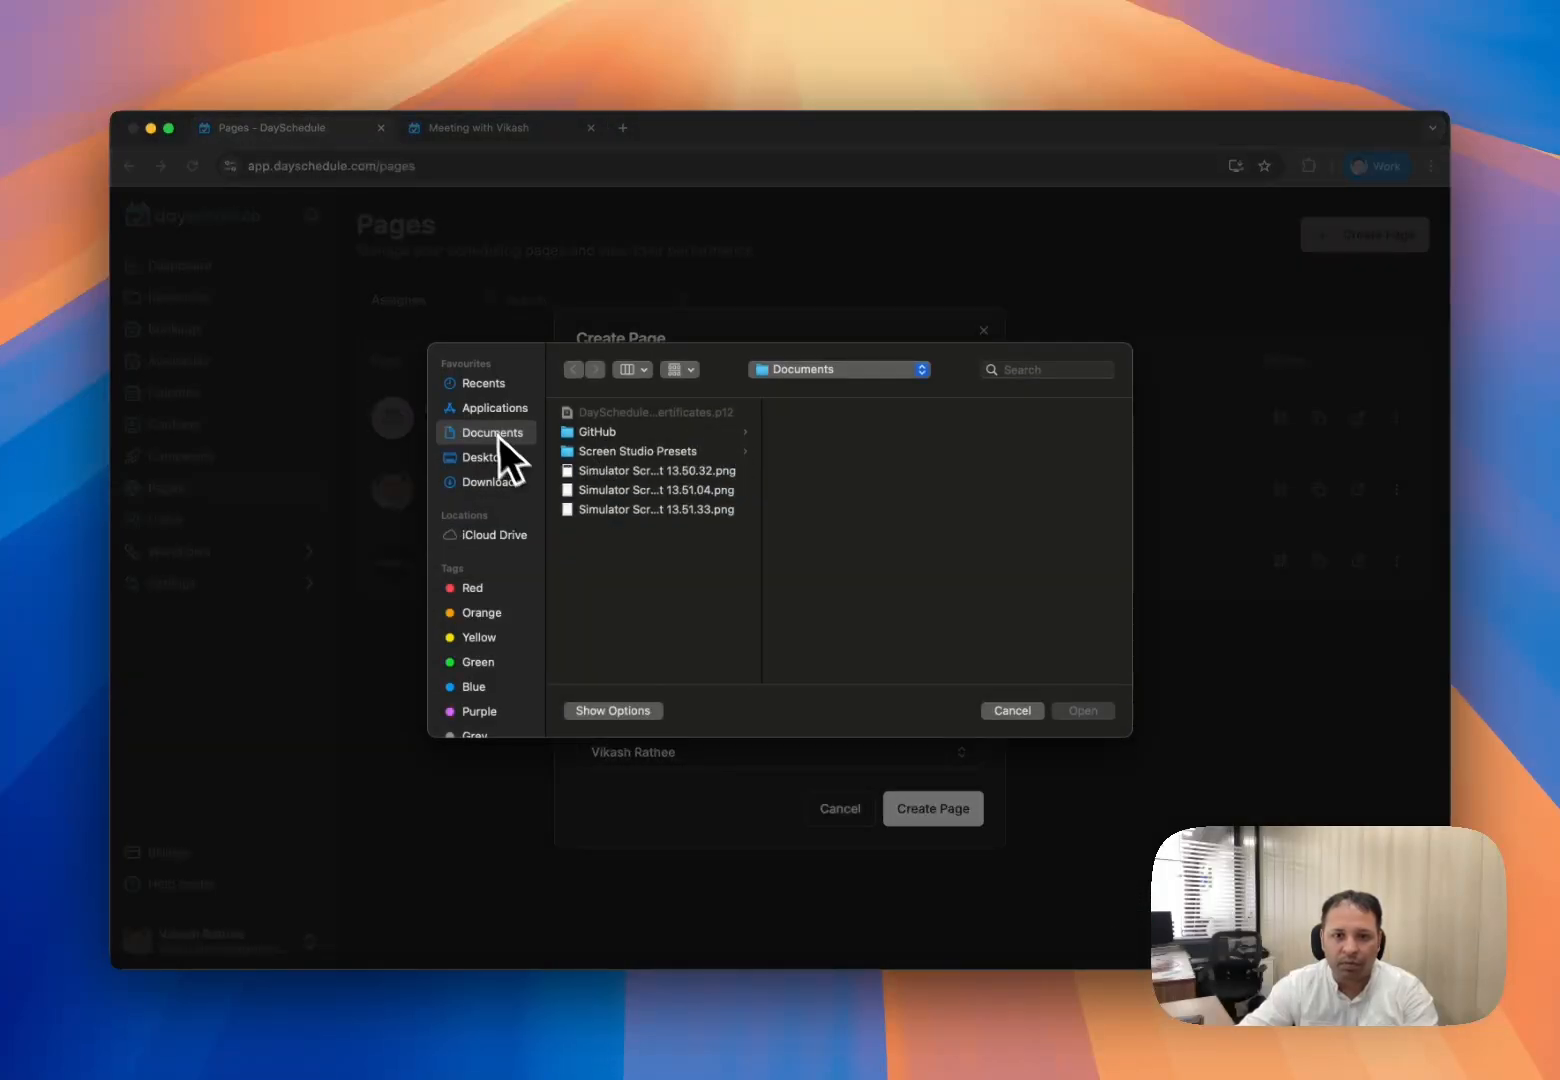
pyautogui.click(494, 481)
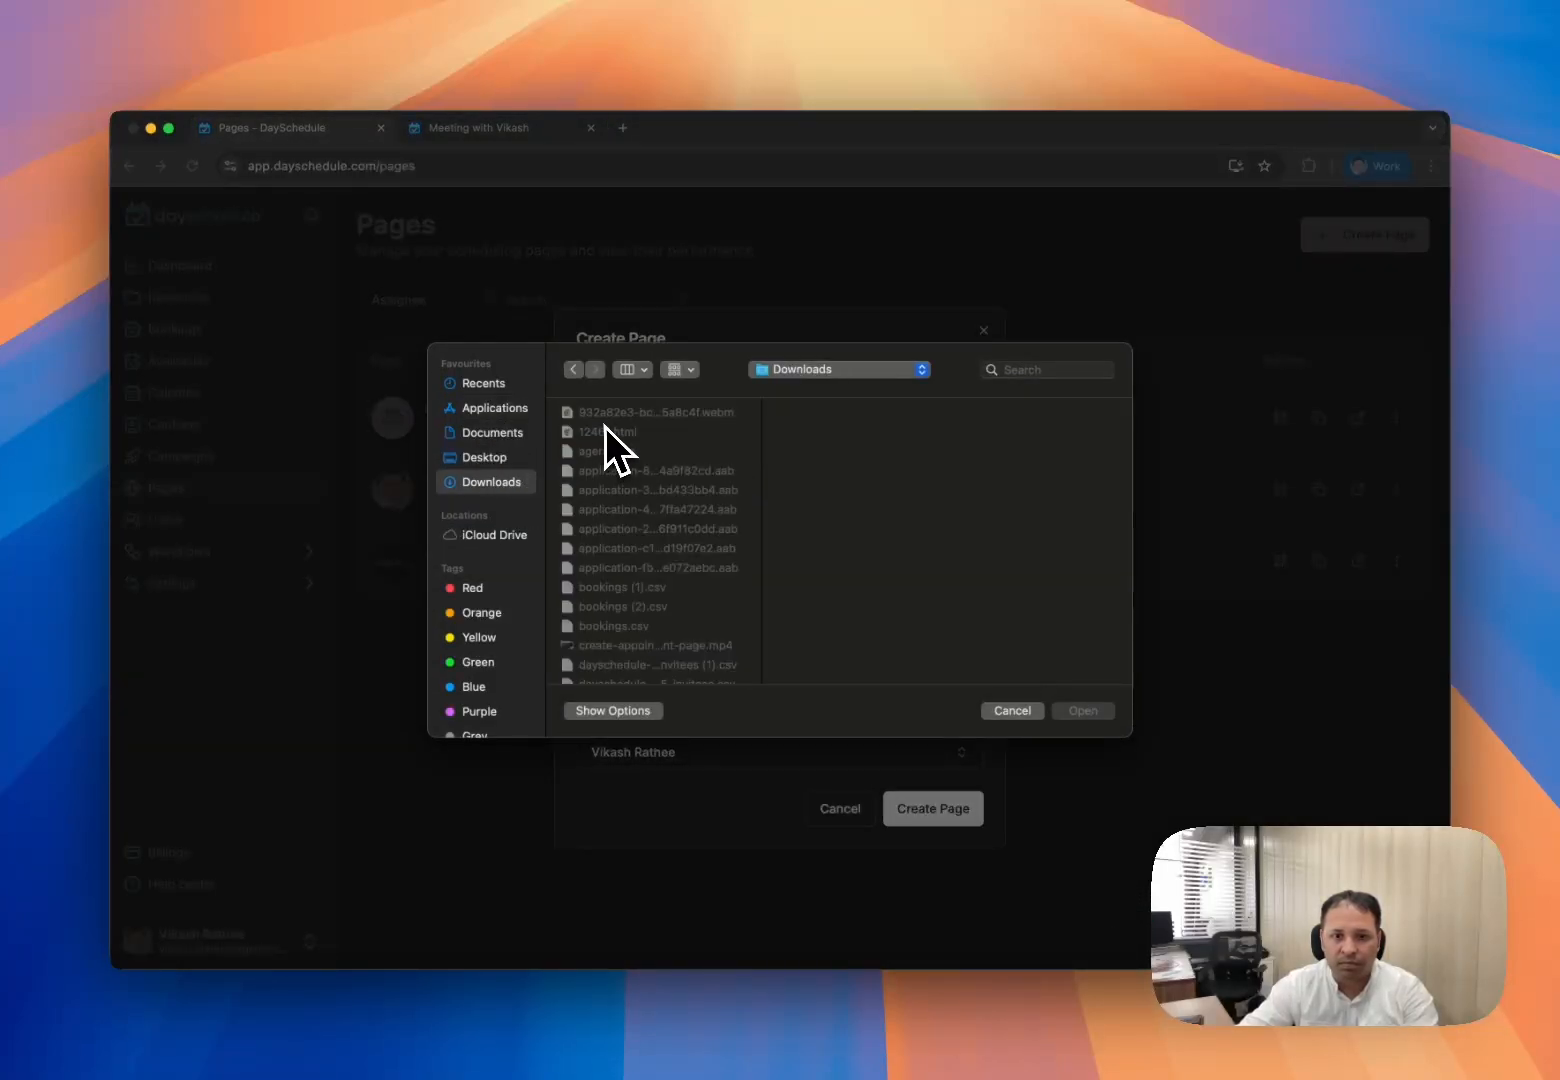
pyautogui.scroll(-5, 634, 475)
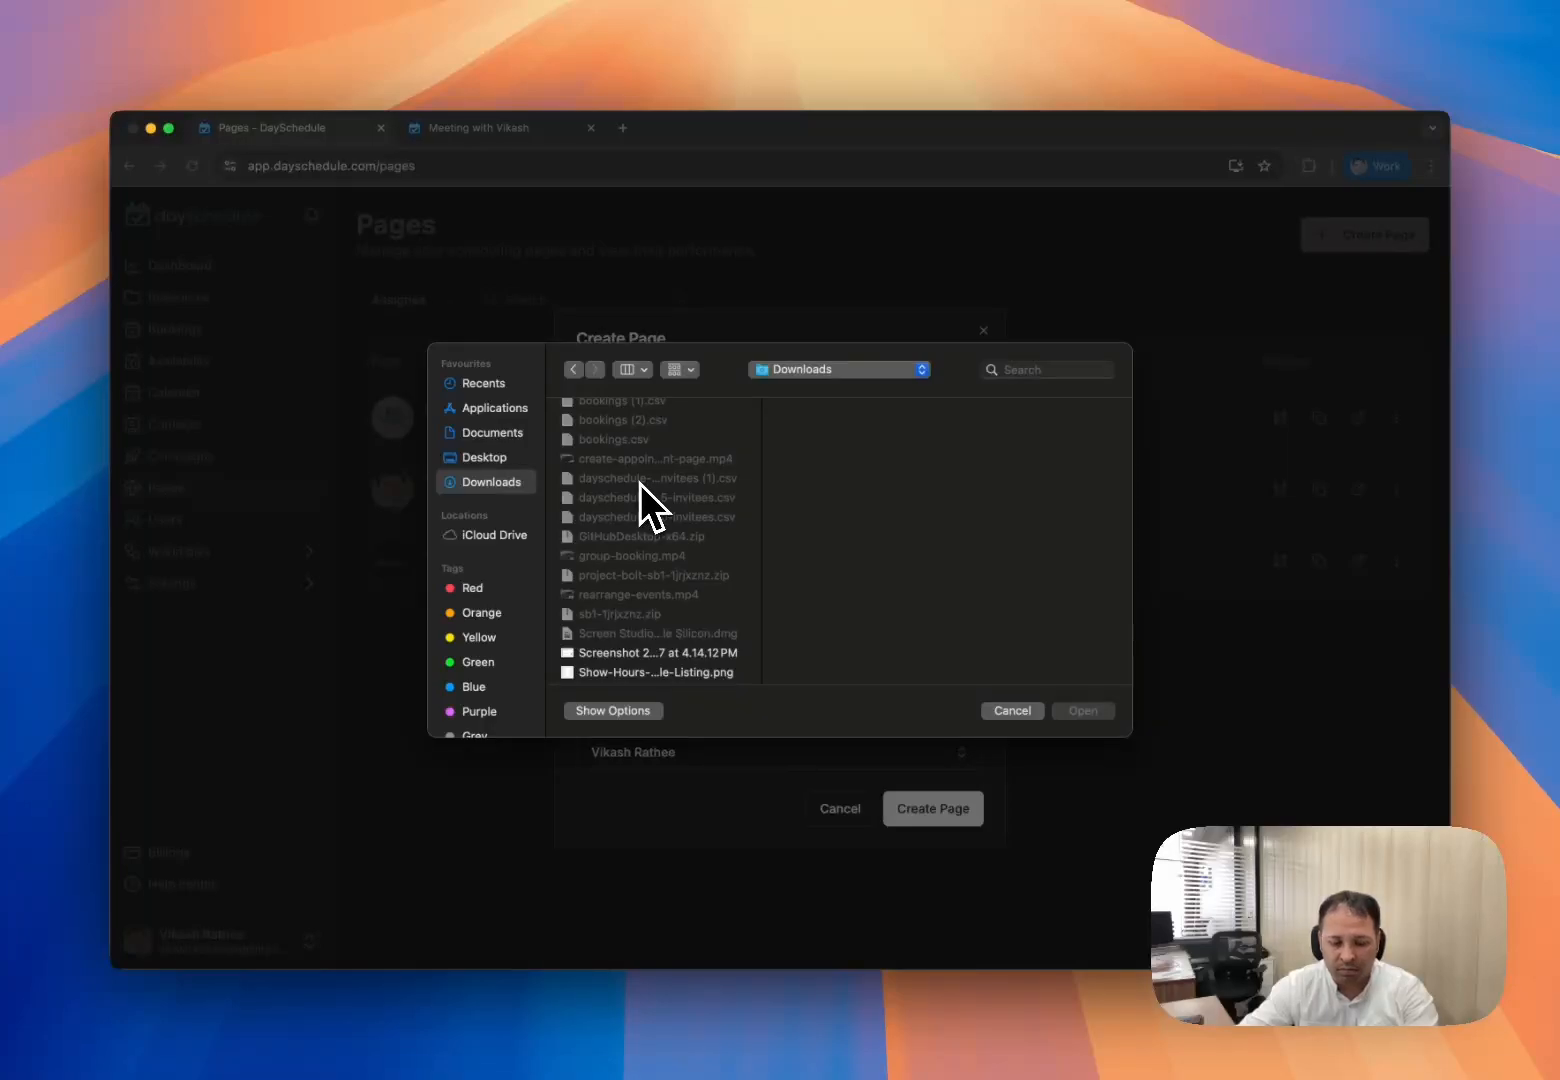
pyautogui.press('y')
pyautogui.click(1082, 711)
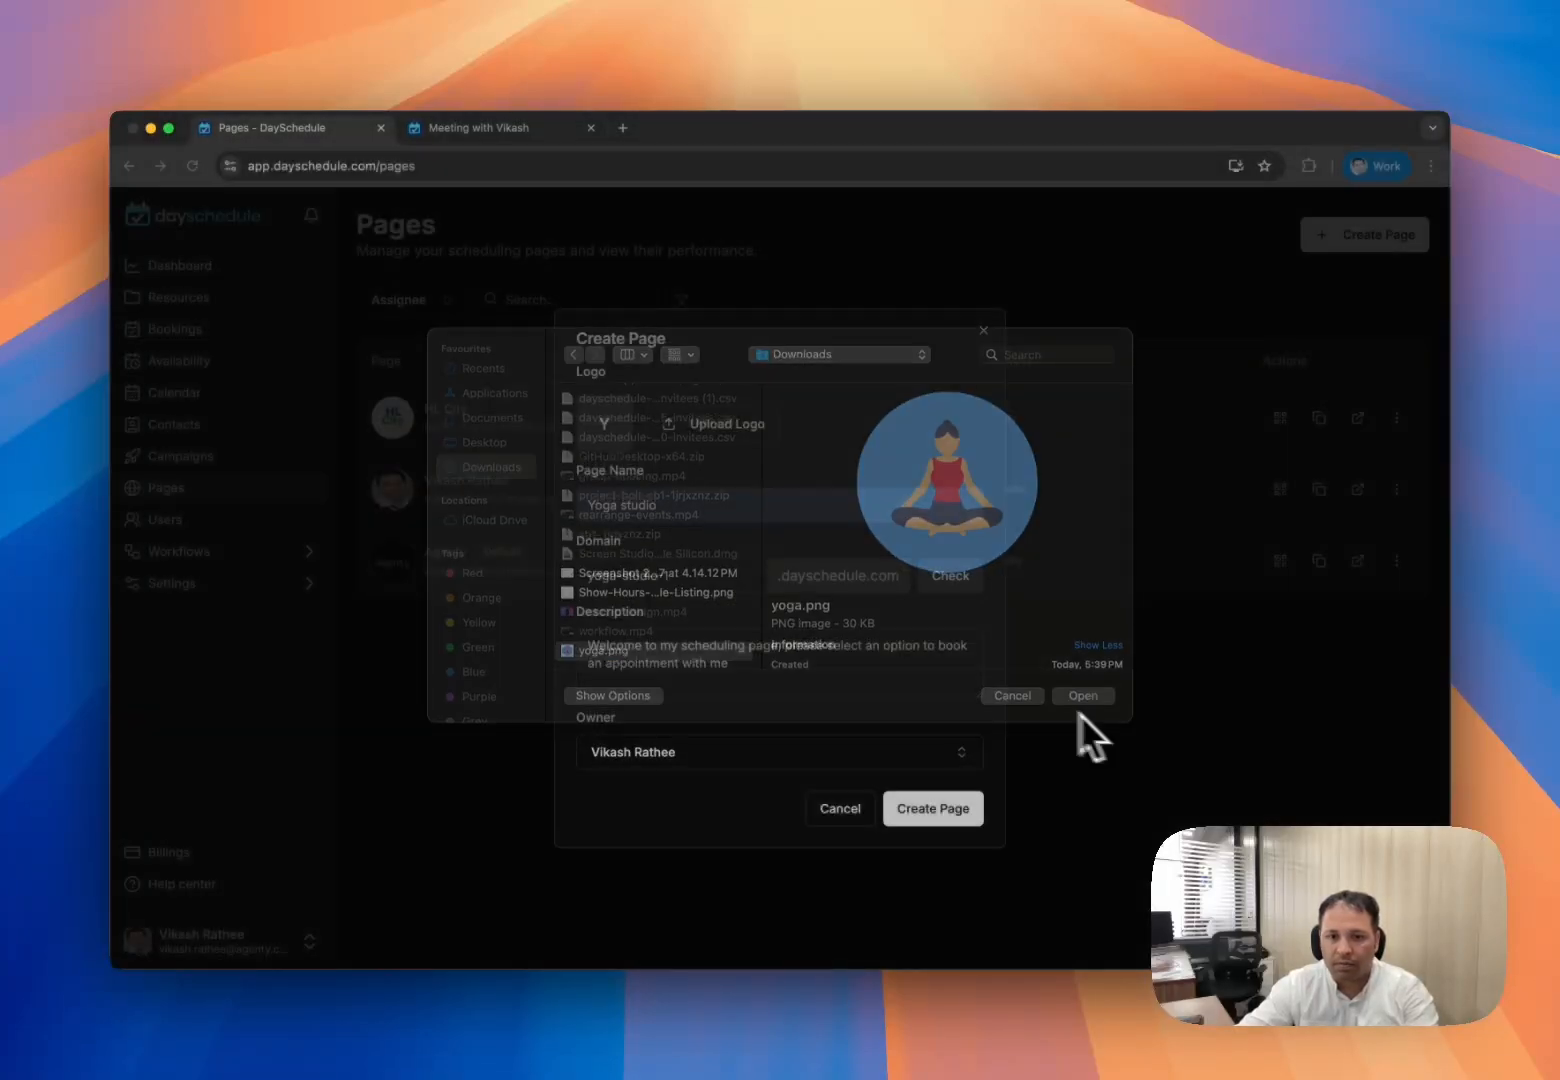
pyautogui.click(920, 806)
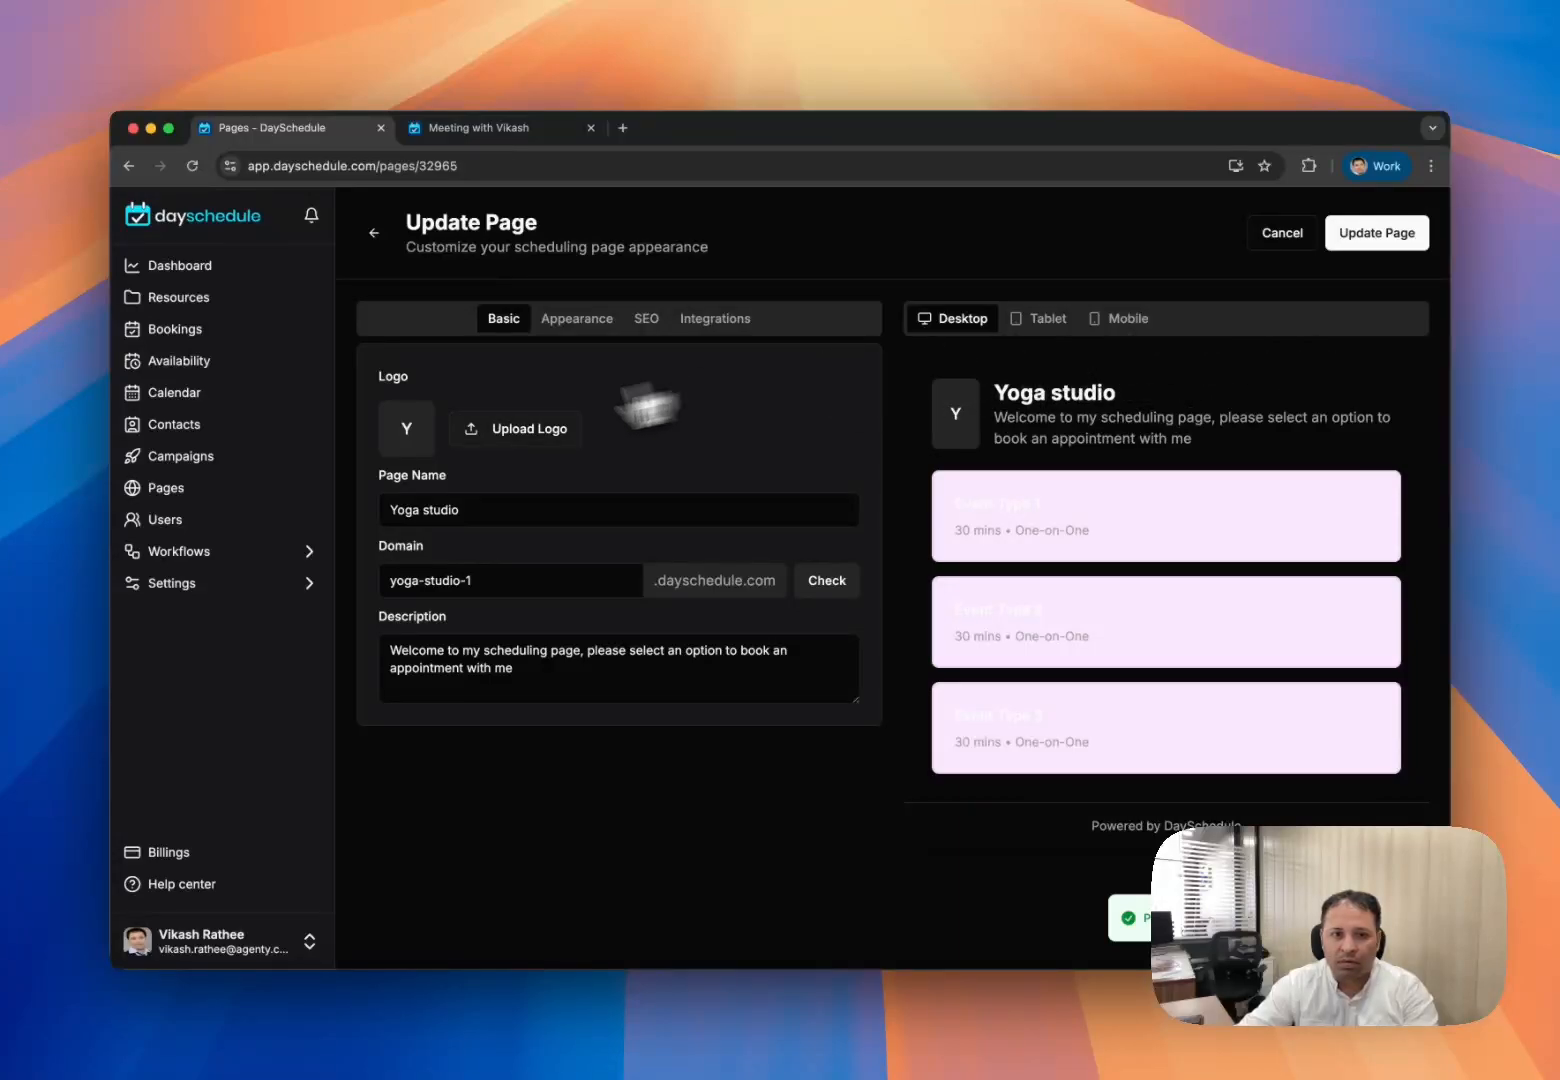
# - Reopen Yoga studio from Pages, set its logo to yoga.png, and update the page
pyautogui.click(374, 233)
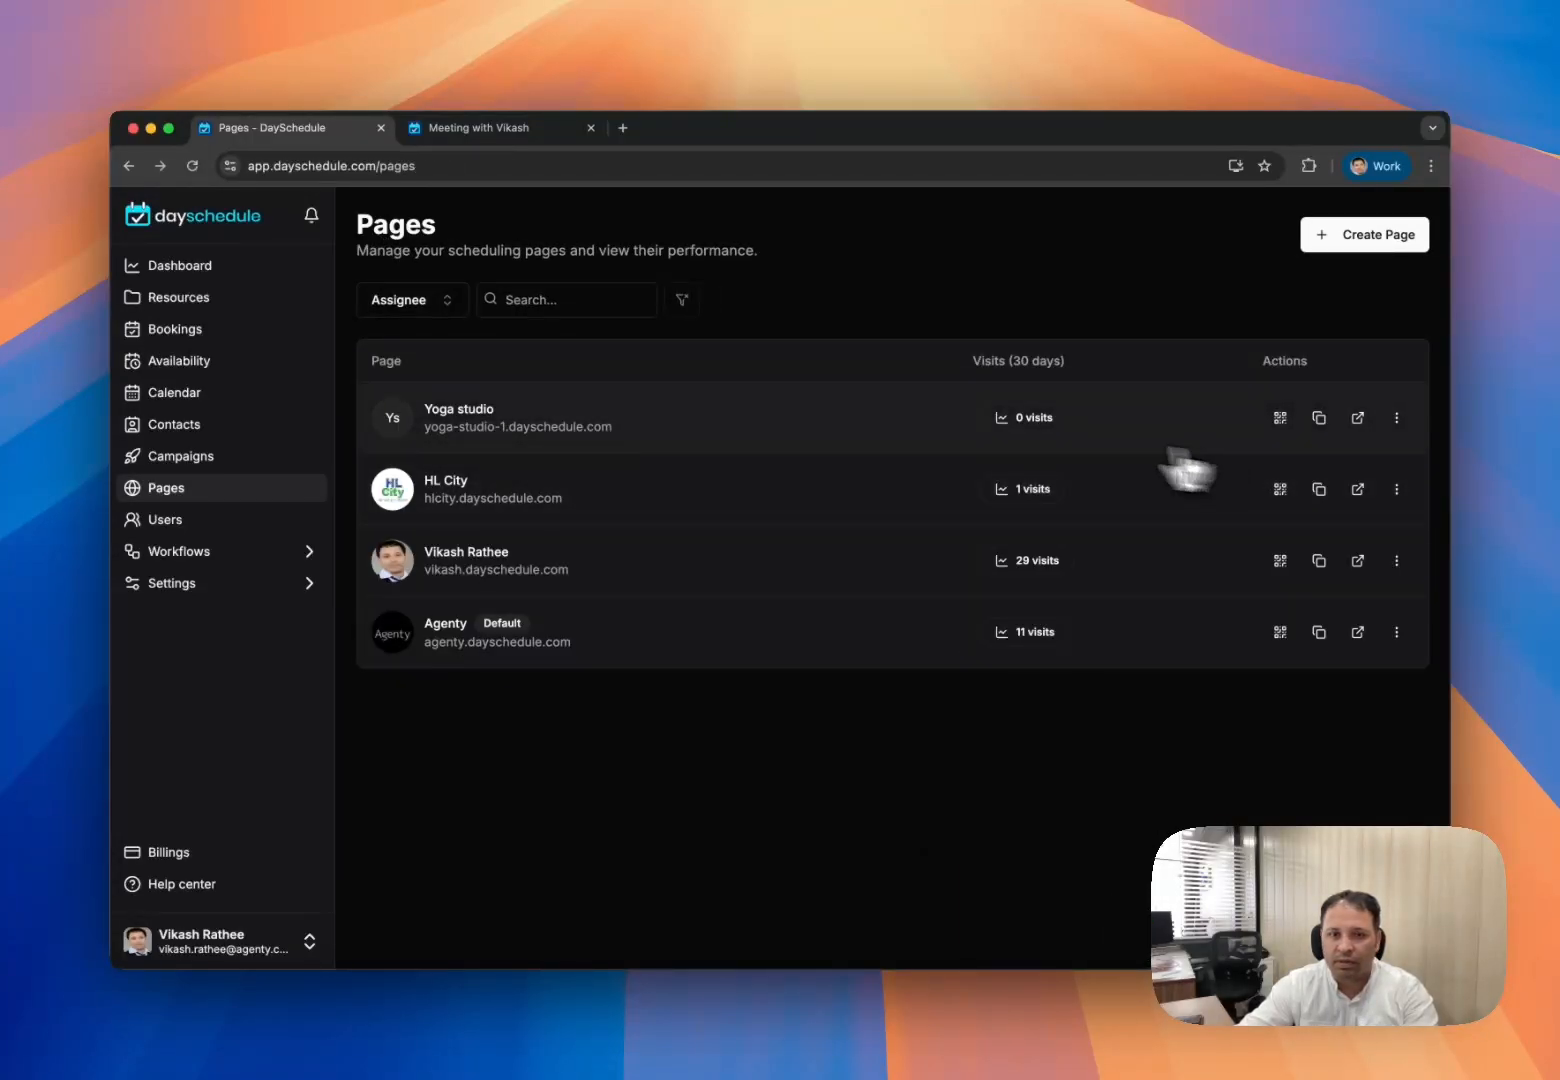
pyautogui.click(478, 415)
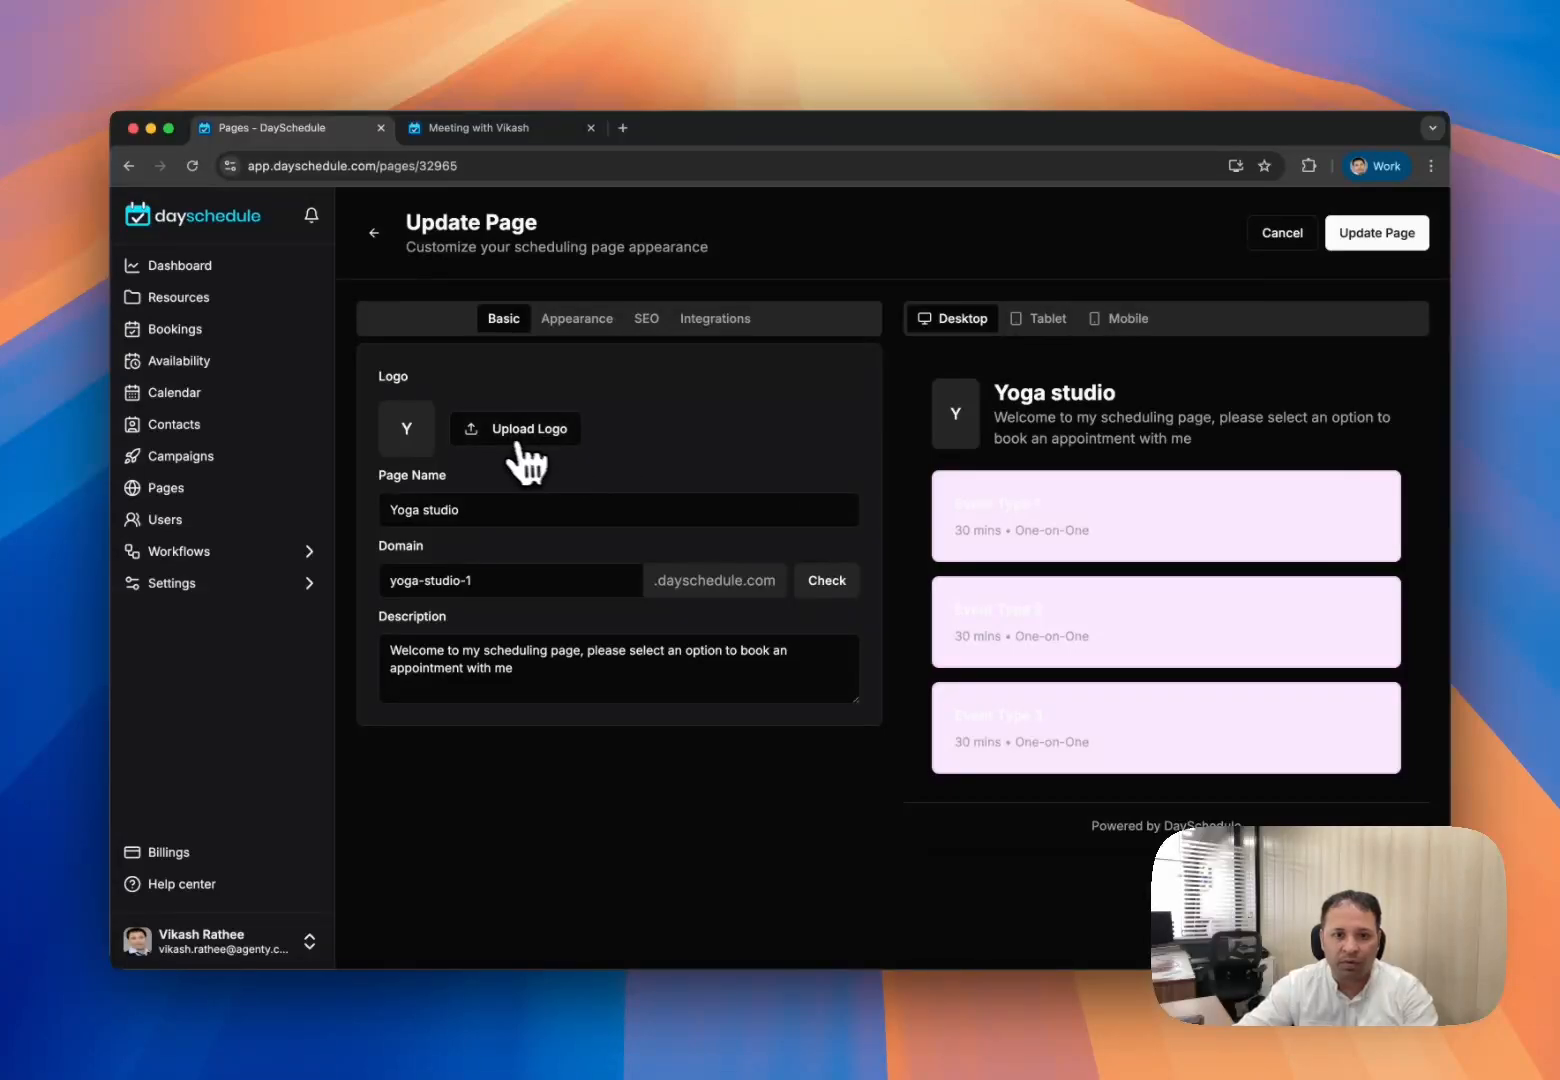
pyautogui.click(505, 438)
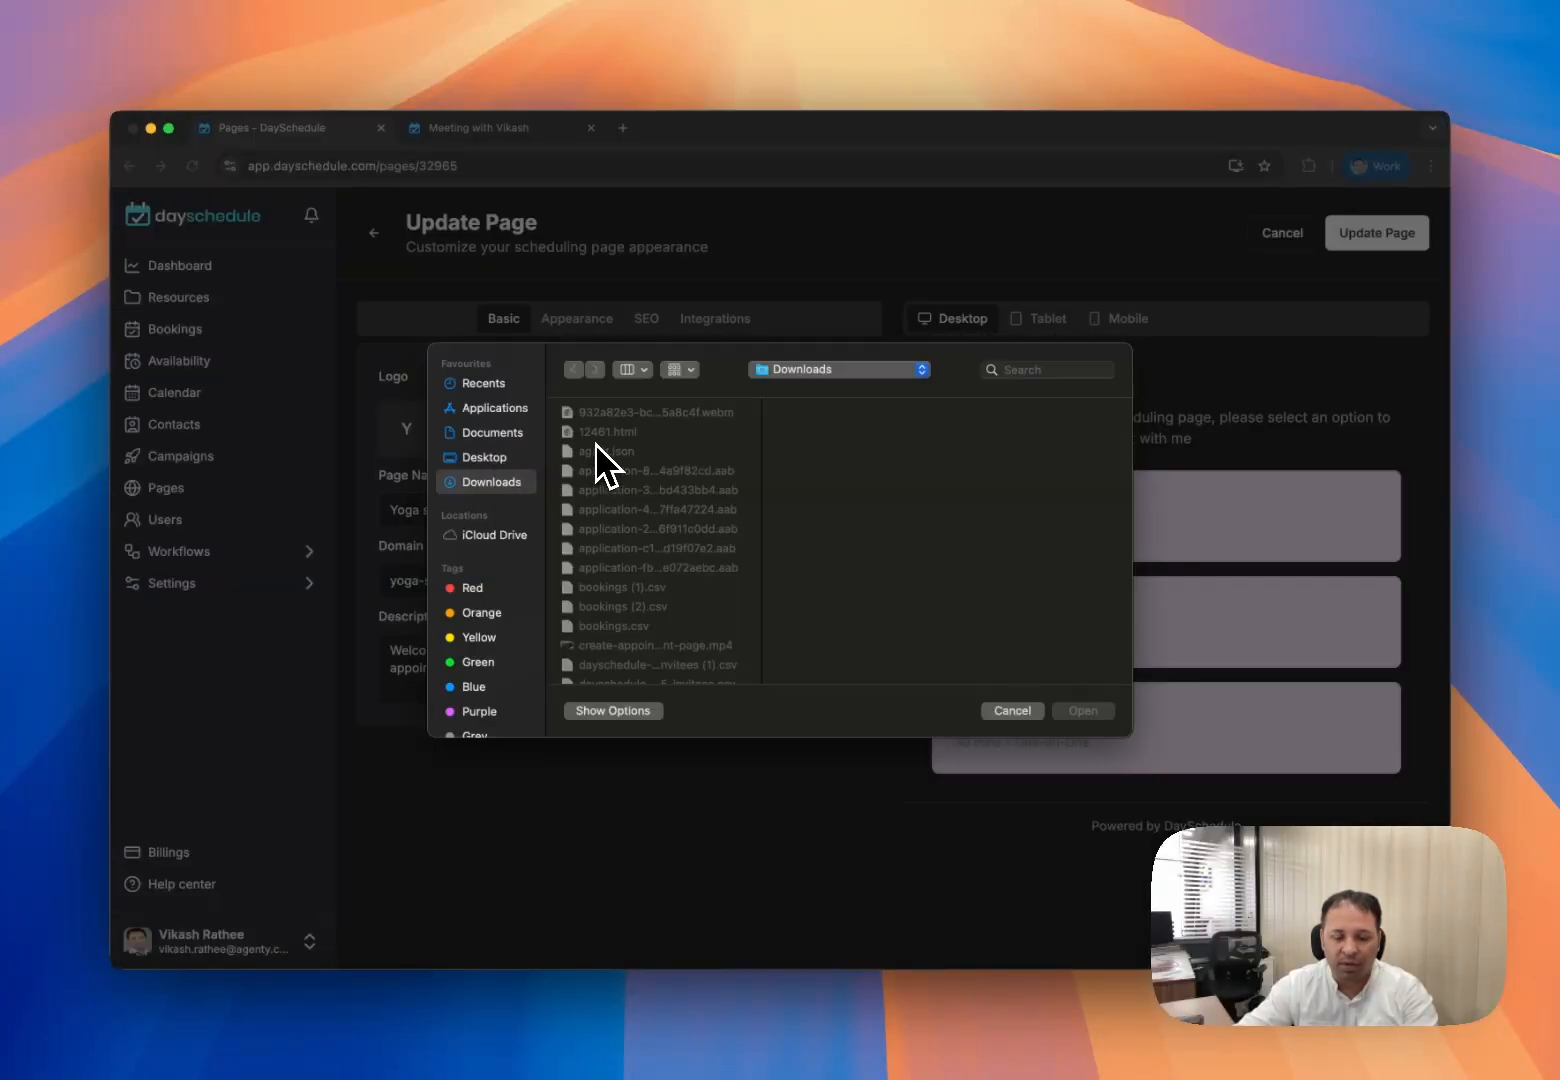
pyautogui.write('yoga')
pyautogui.click(1068, 711)
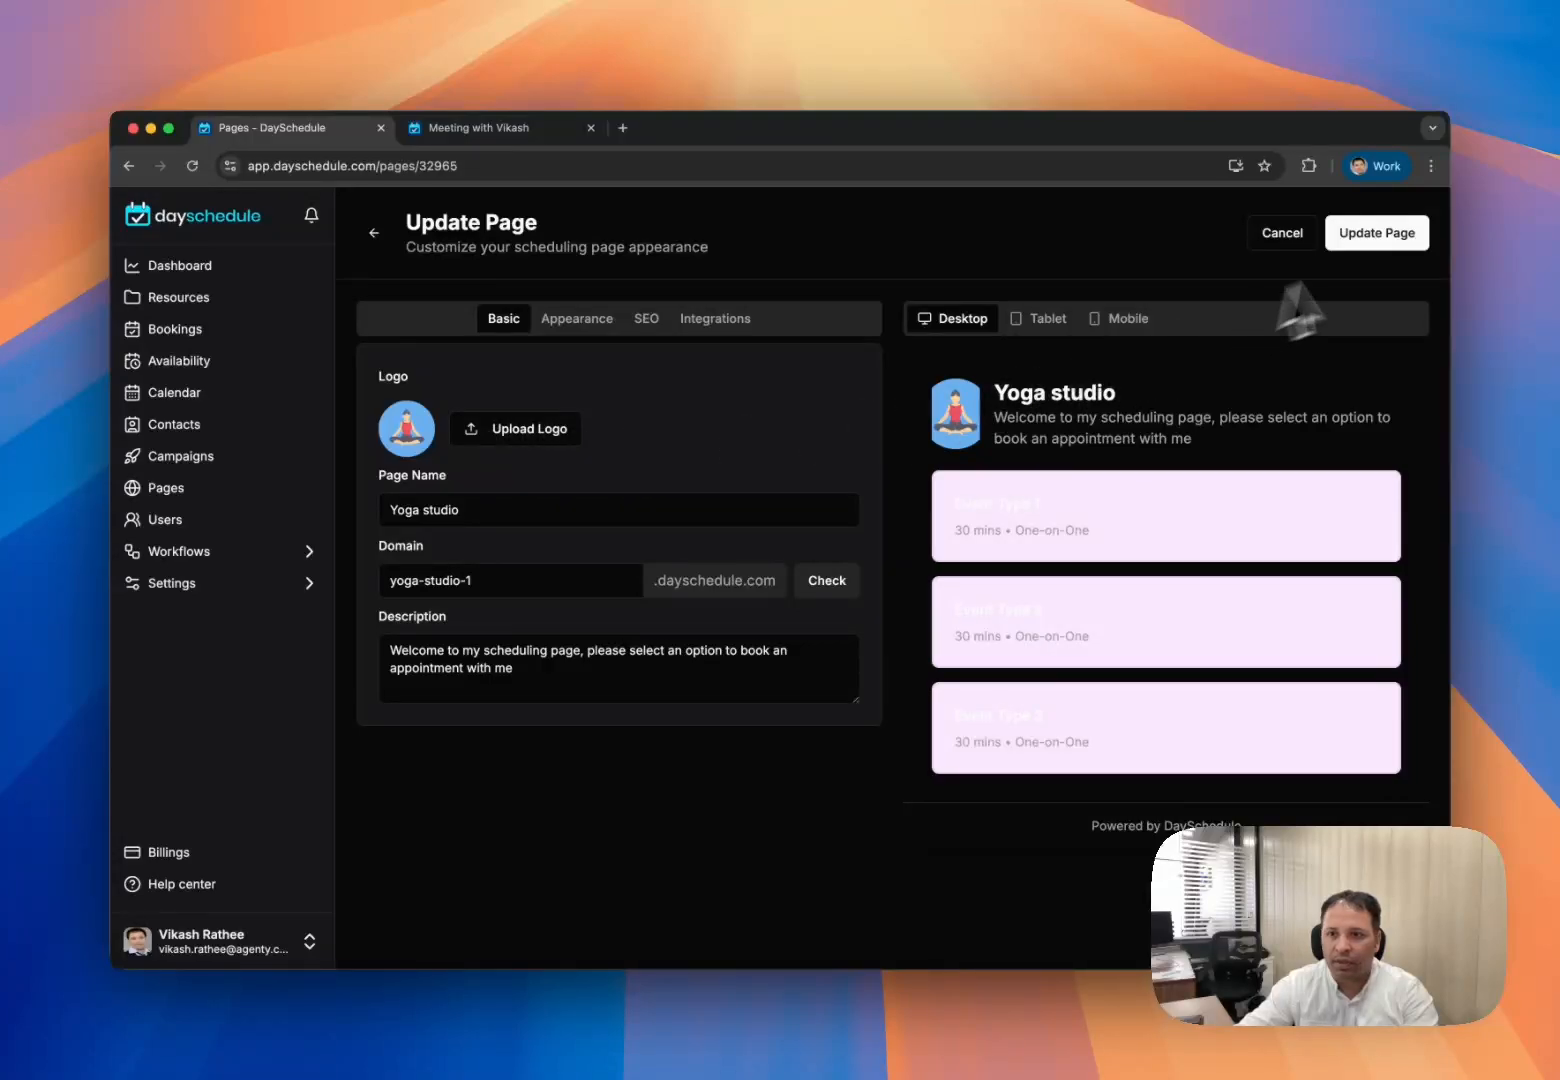
pyautogui.click(1383, 240)
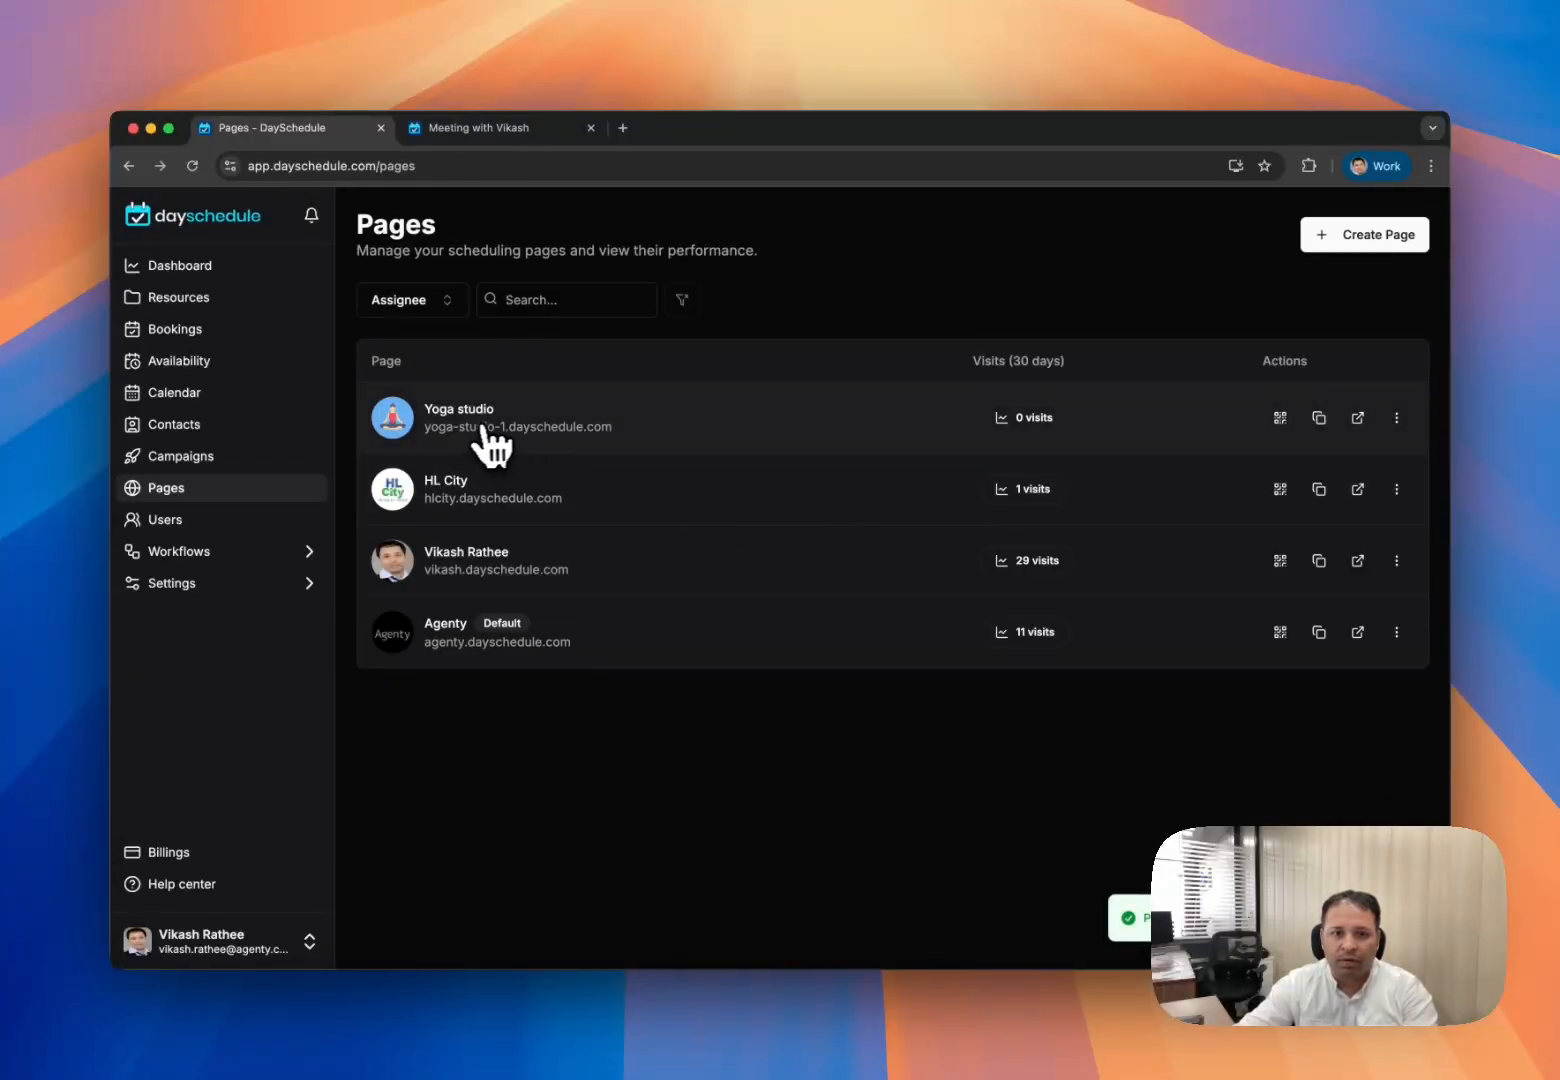
# - Open the live Yoga studio page in a new tab, then return to page management
pyautogui.click(1357, 418)
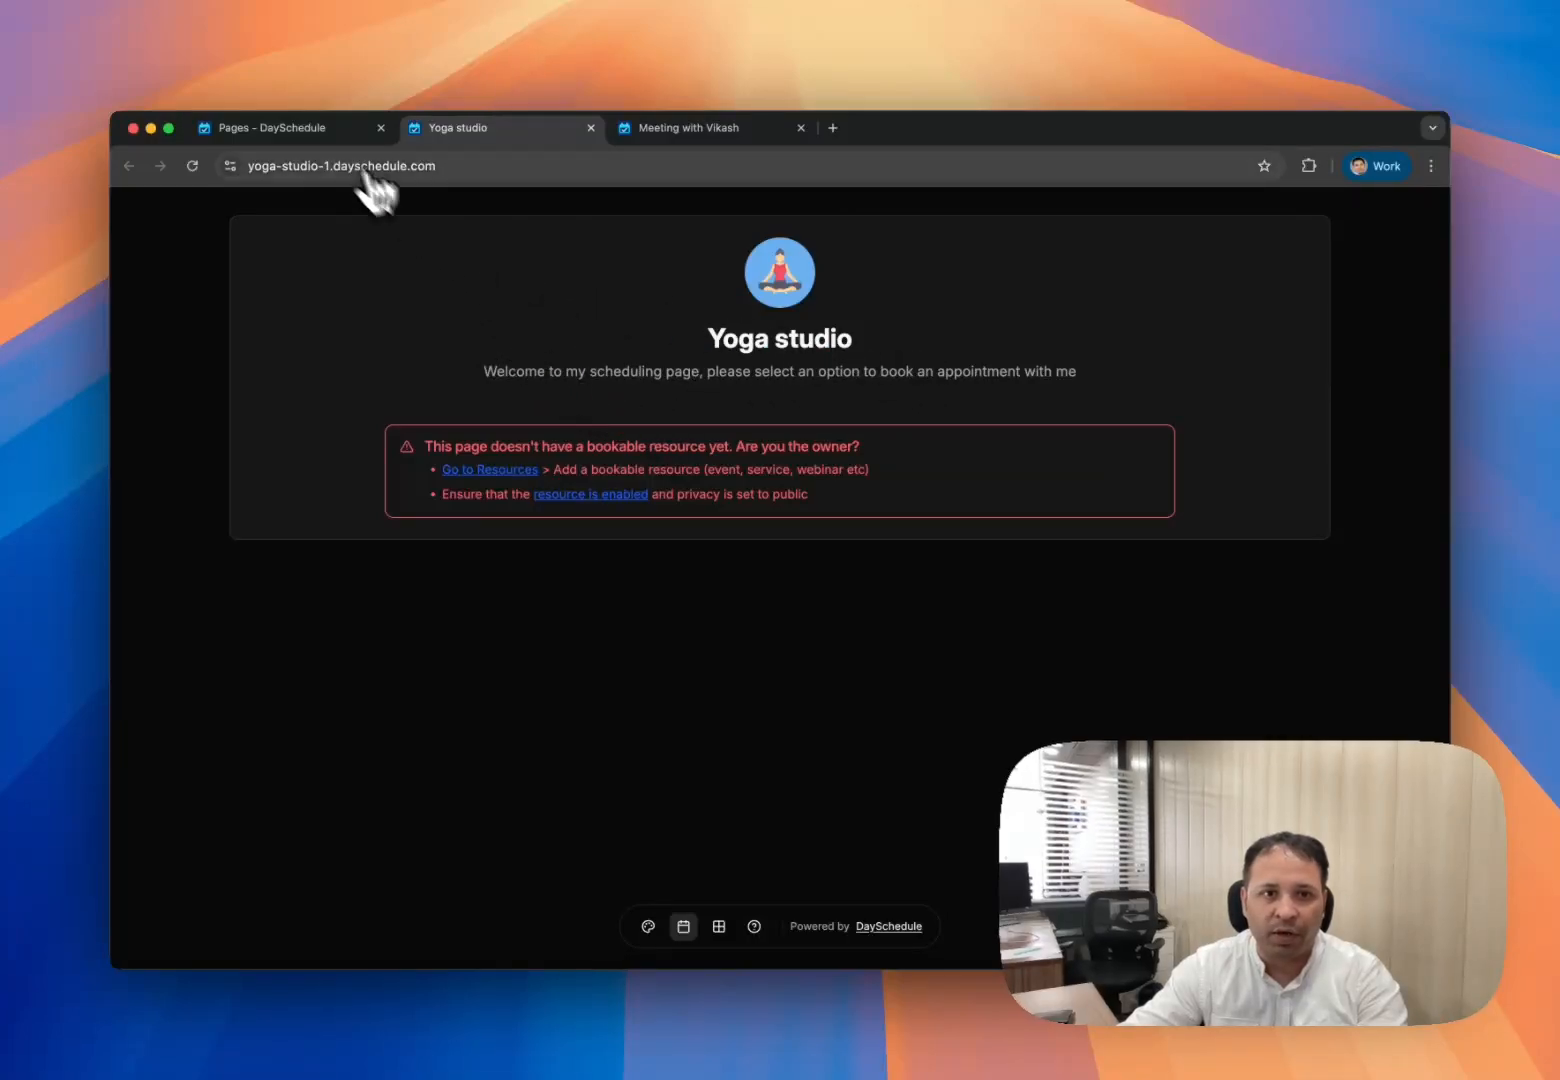
pyautogui.click(322, 132)
# - Create a new Group resource from the Resources list
pyautogui.click(198, 302)
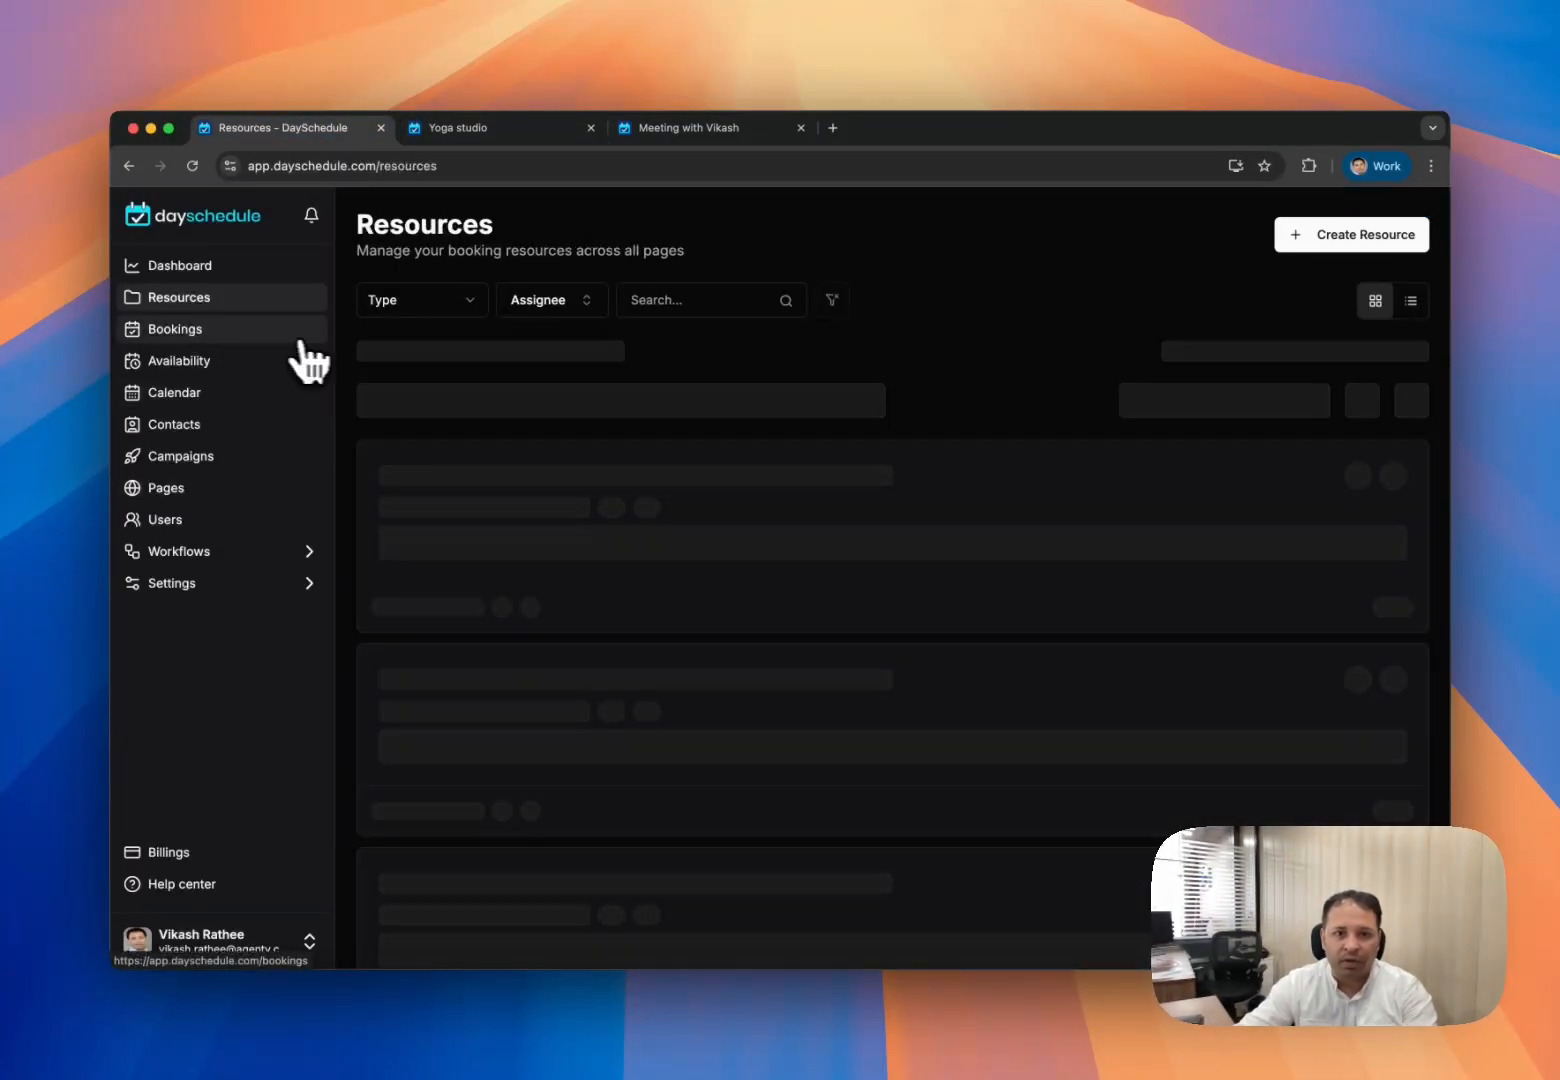
pyautogui.click(1342, 245)
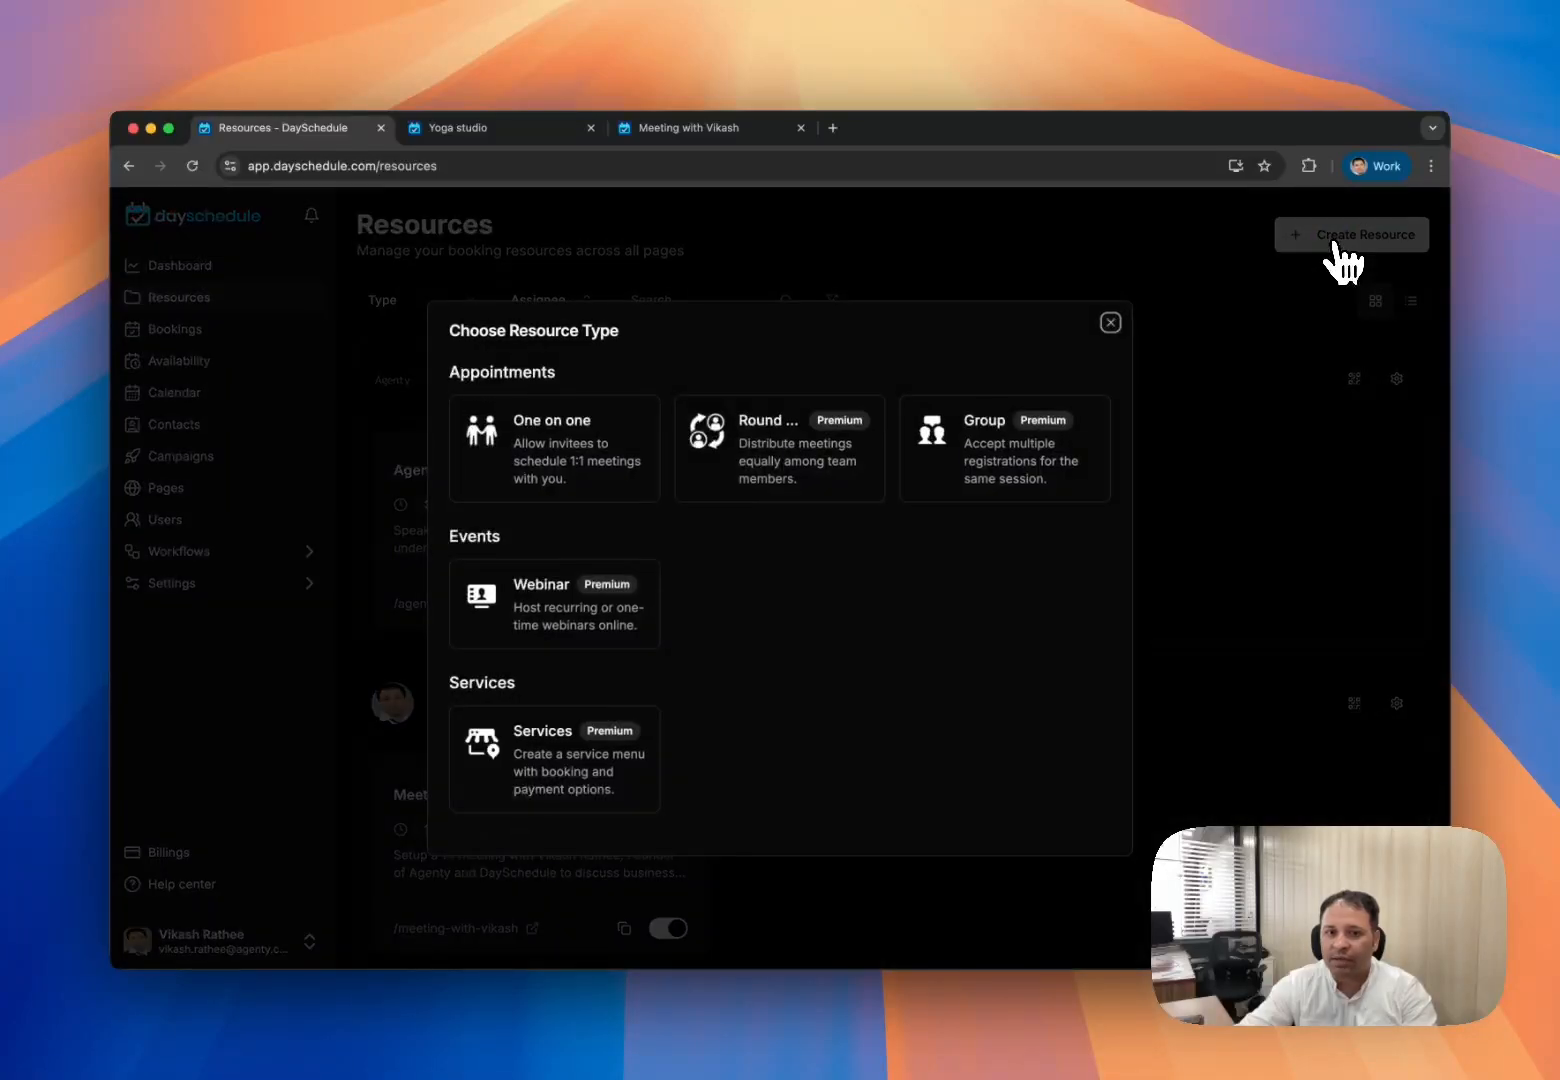
pyautogui.click(1015, 458)
# - Name the event 'Yoga Class' and describe it as 'Please book your yoga classes here'
pyautogui.click(680, 350)
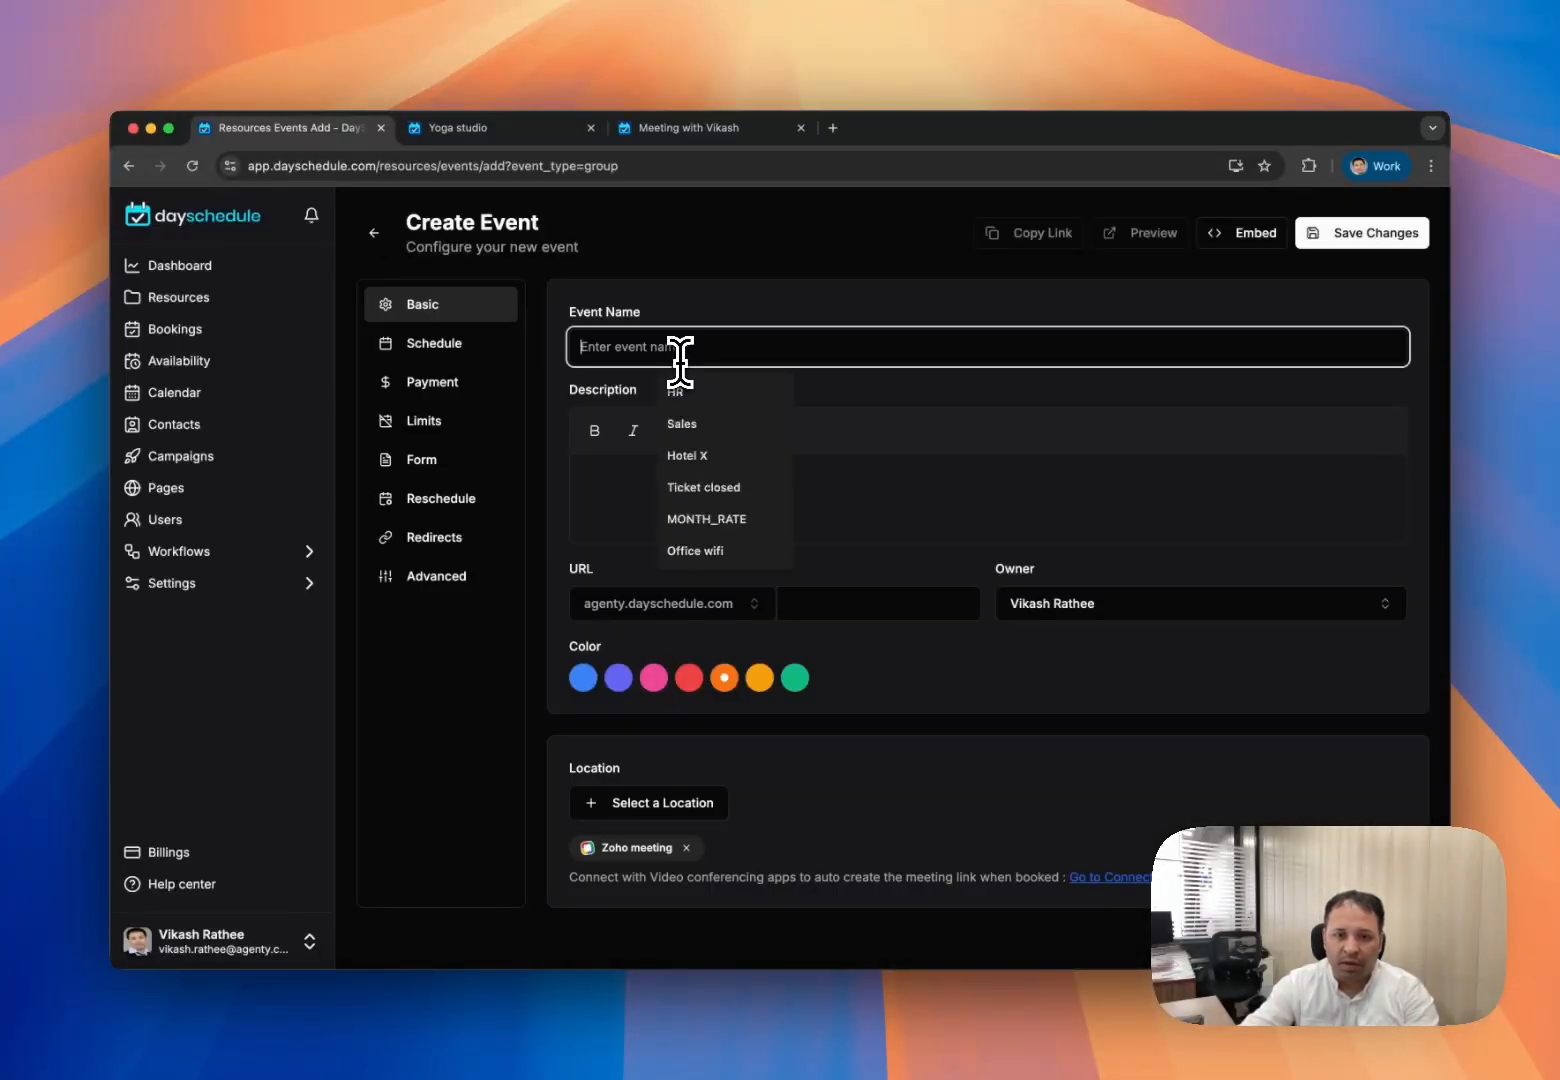
pyautogui.write('Yoga Cl')
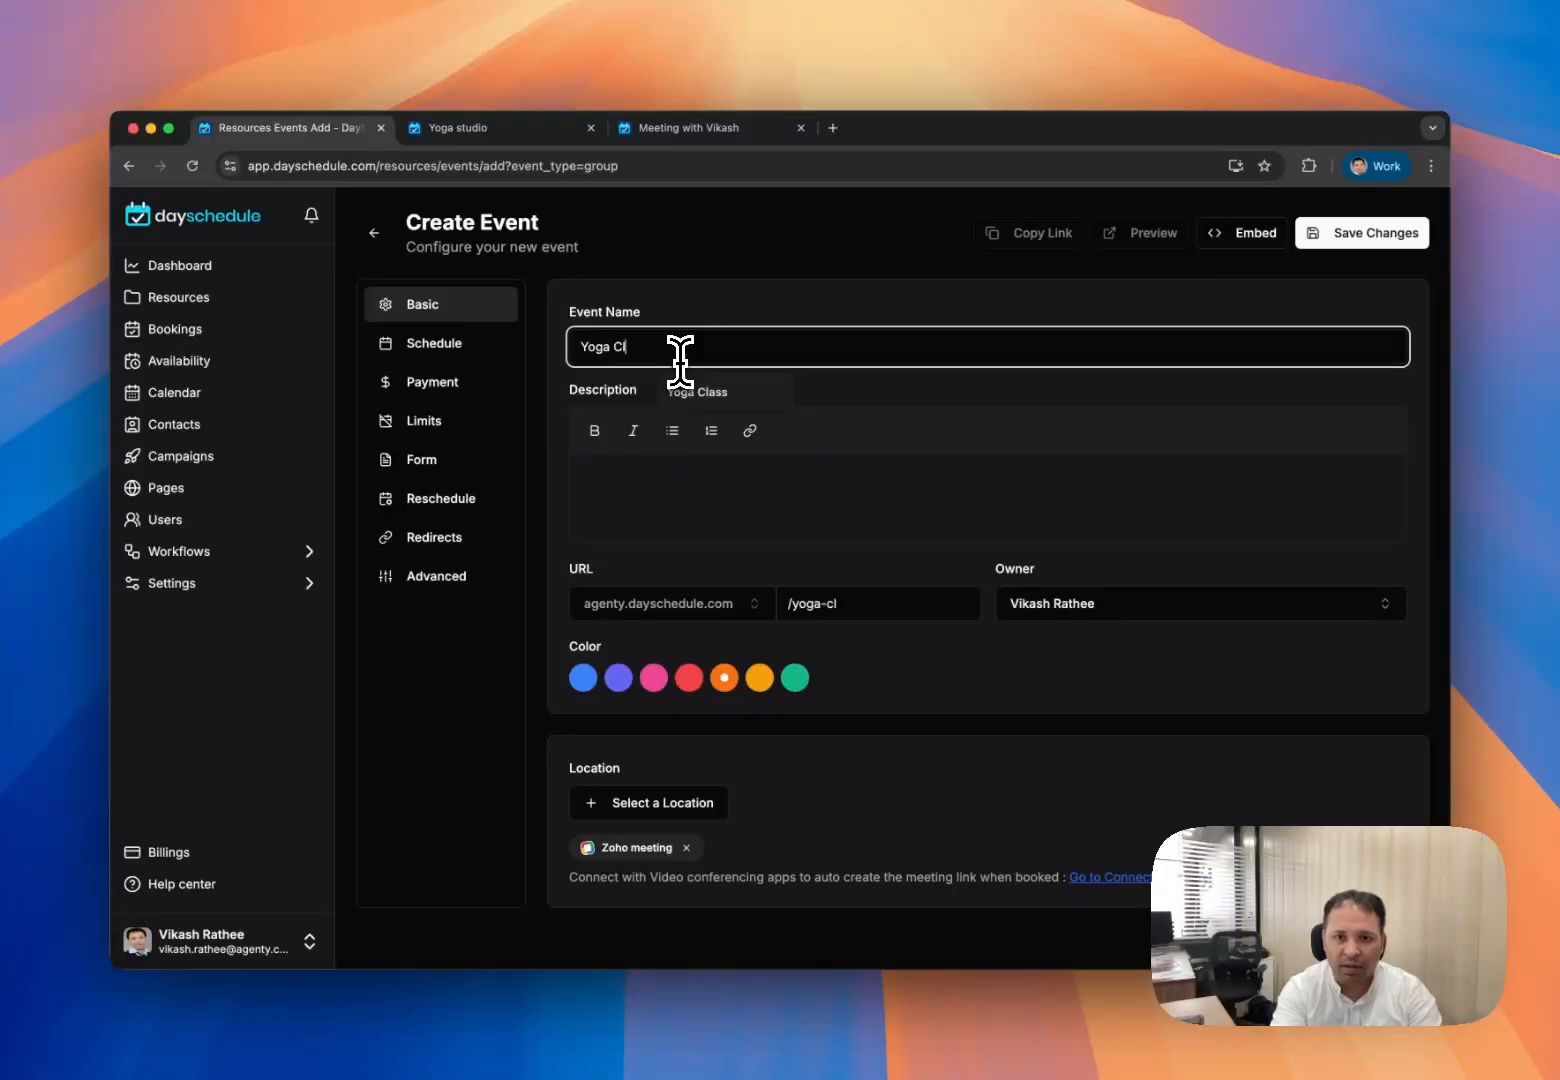
pyautogui.write('a')
pyautogui.press('Down')
pyautogui.press('Return')
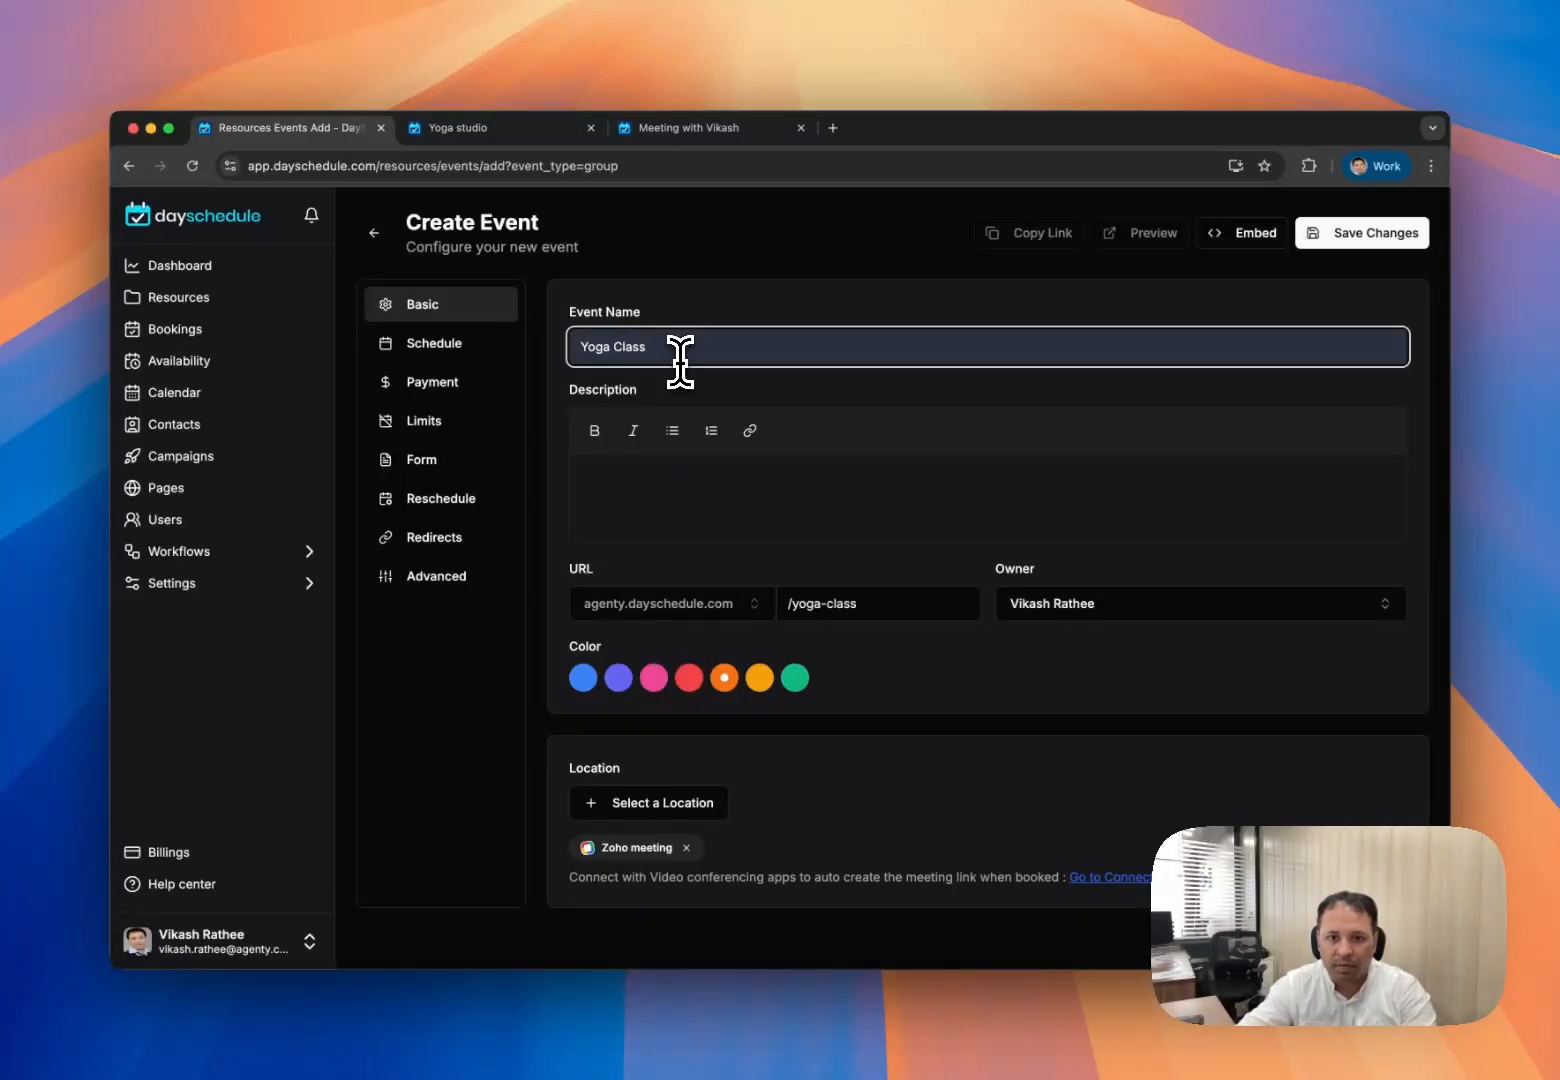
pyautogui.click(720, 476)
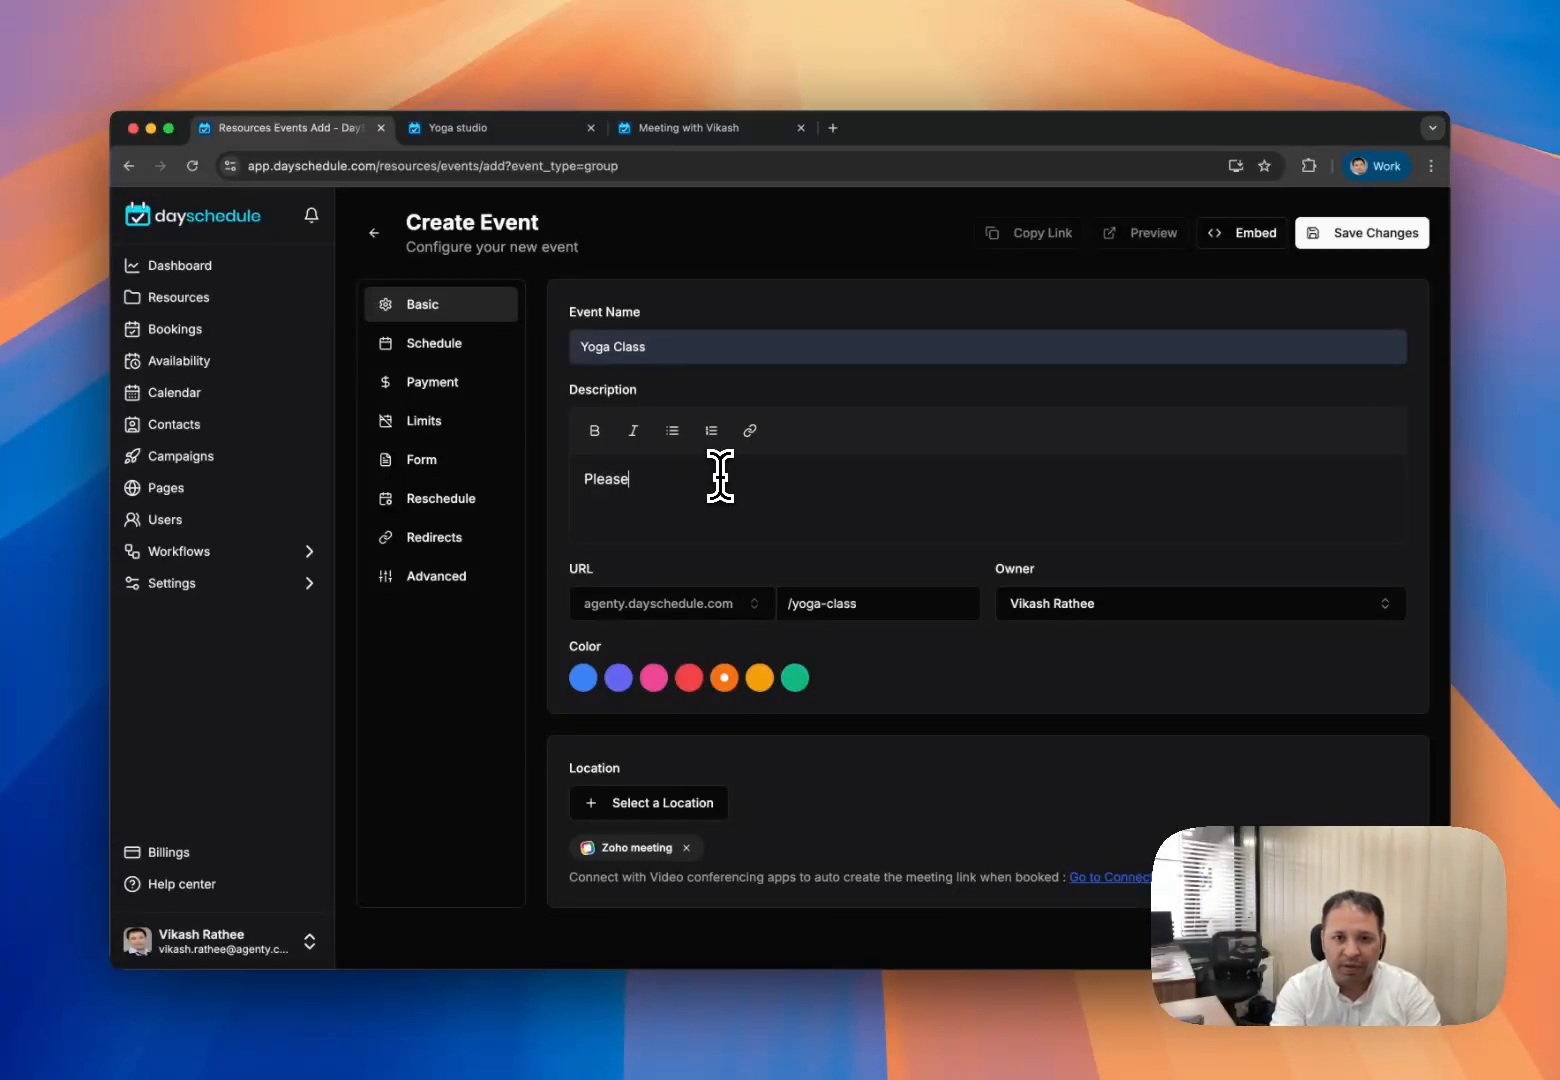
pyautogui.write('Please book your yog')
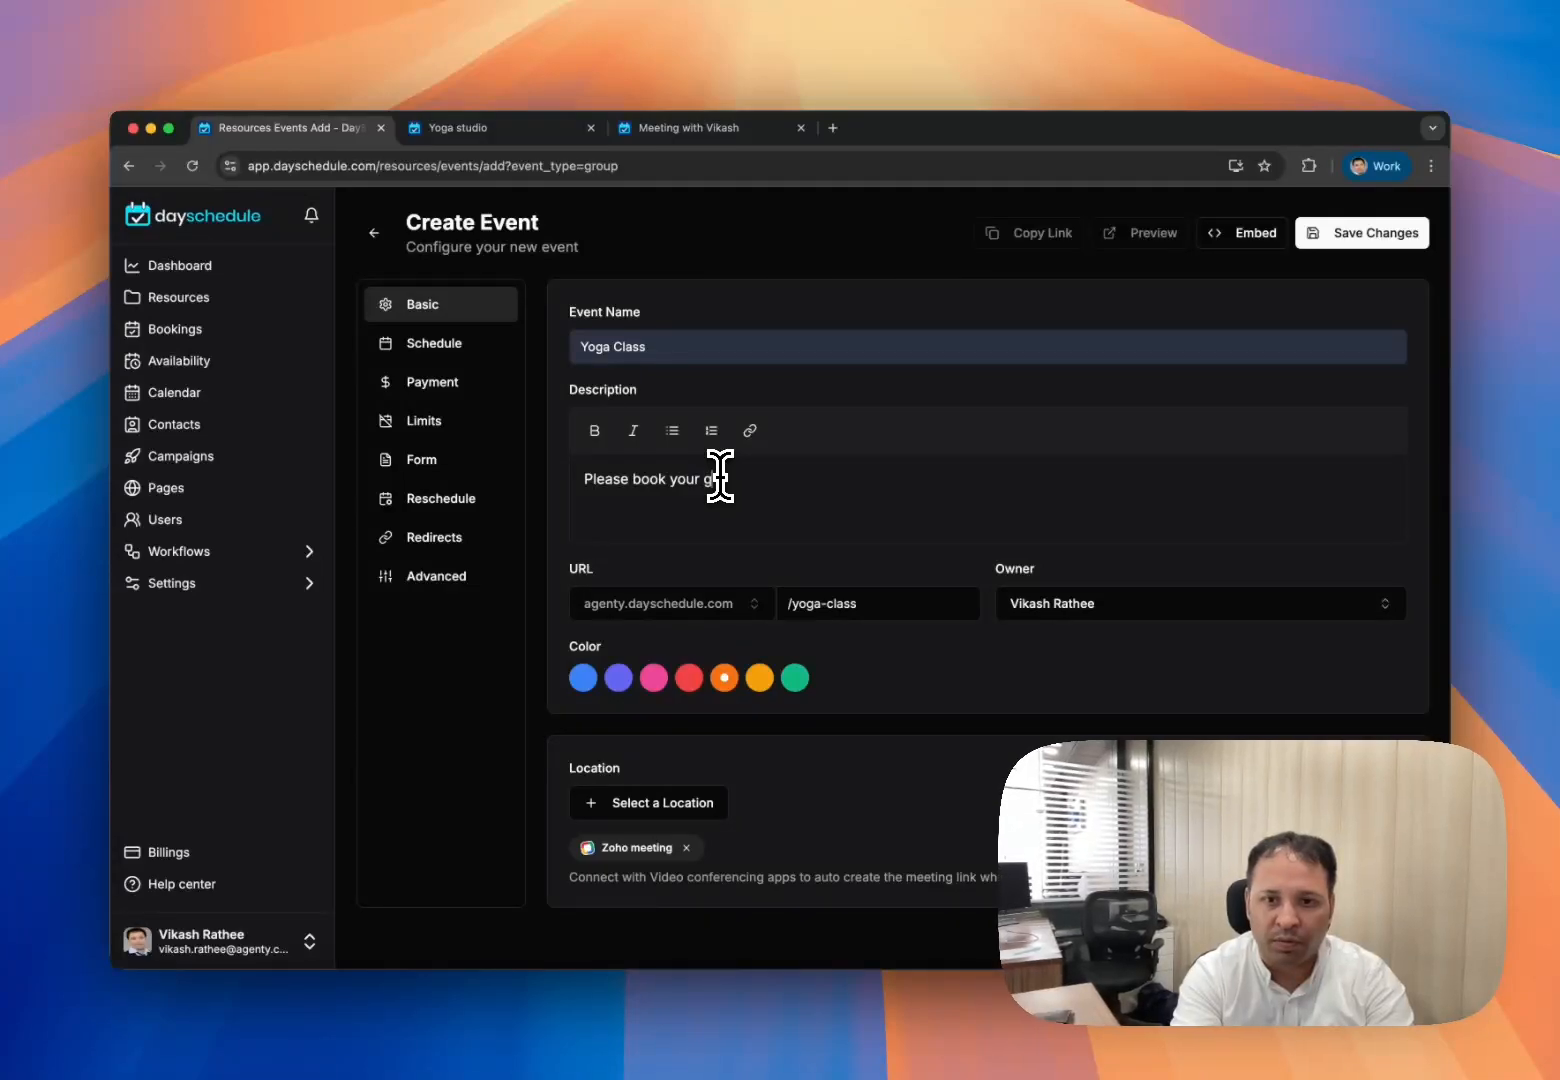
pyautogui.write('a cla')
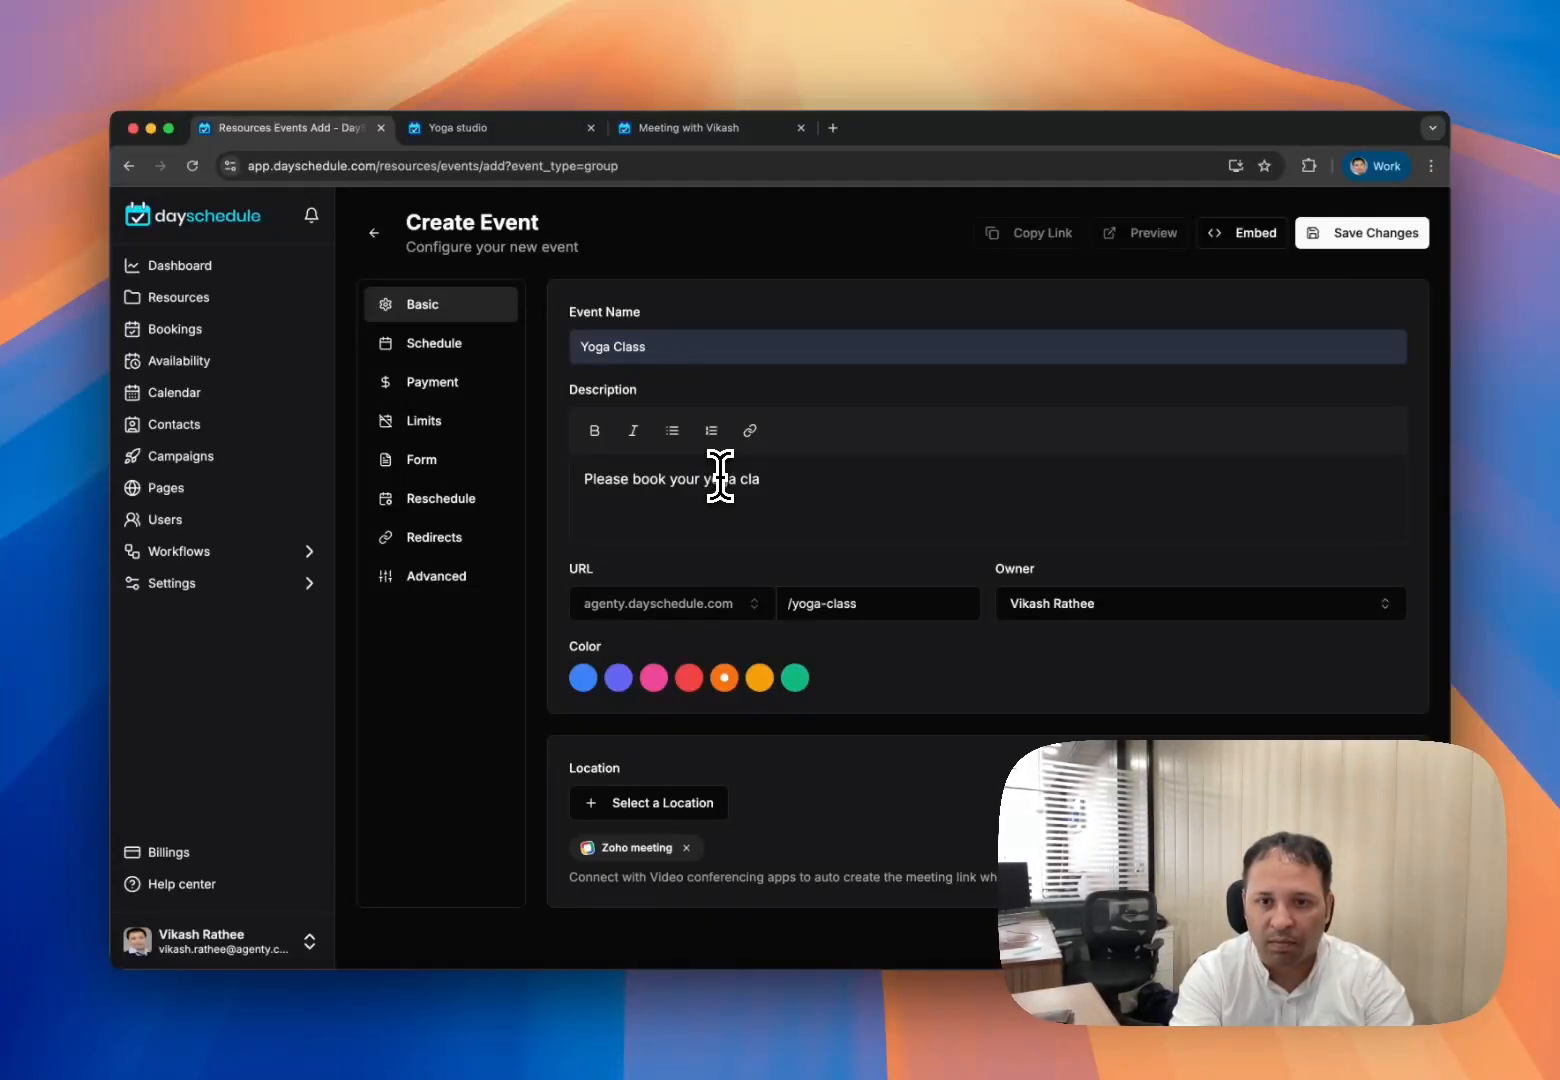
pyautogui.write('sses here')
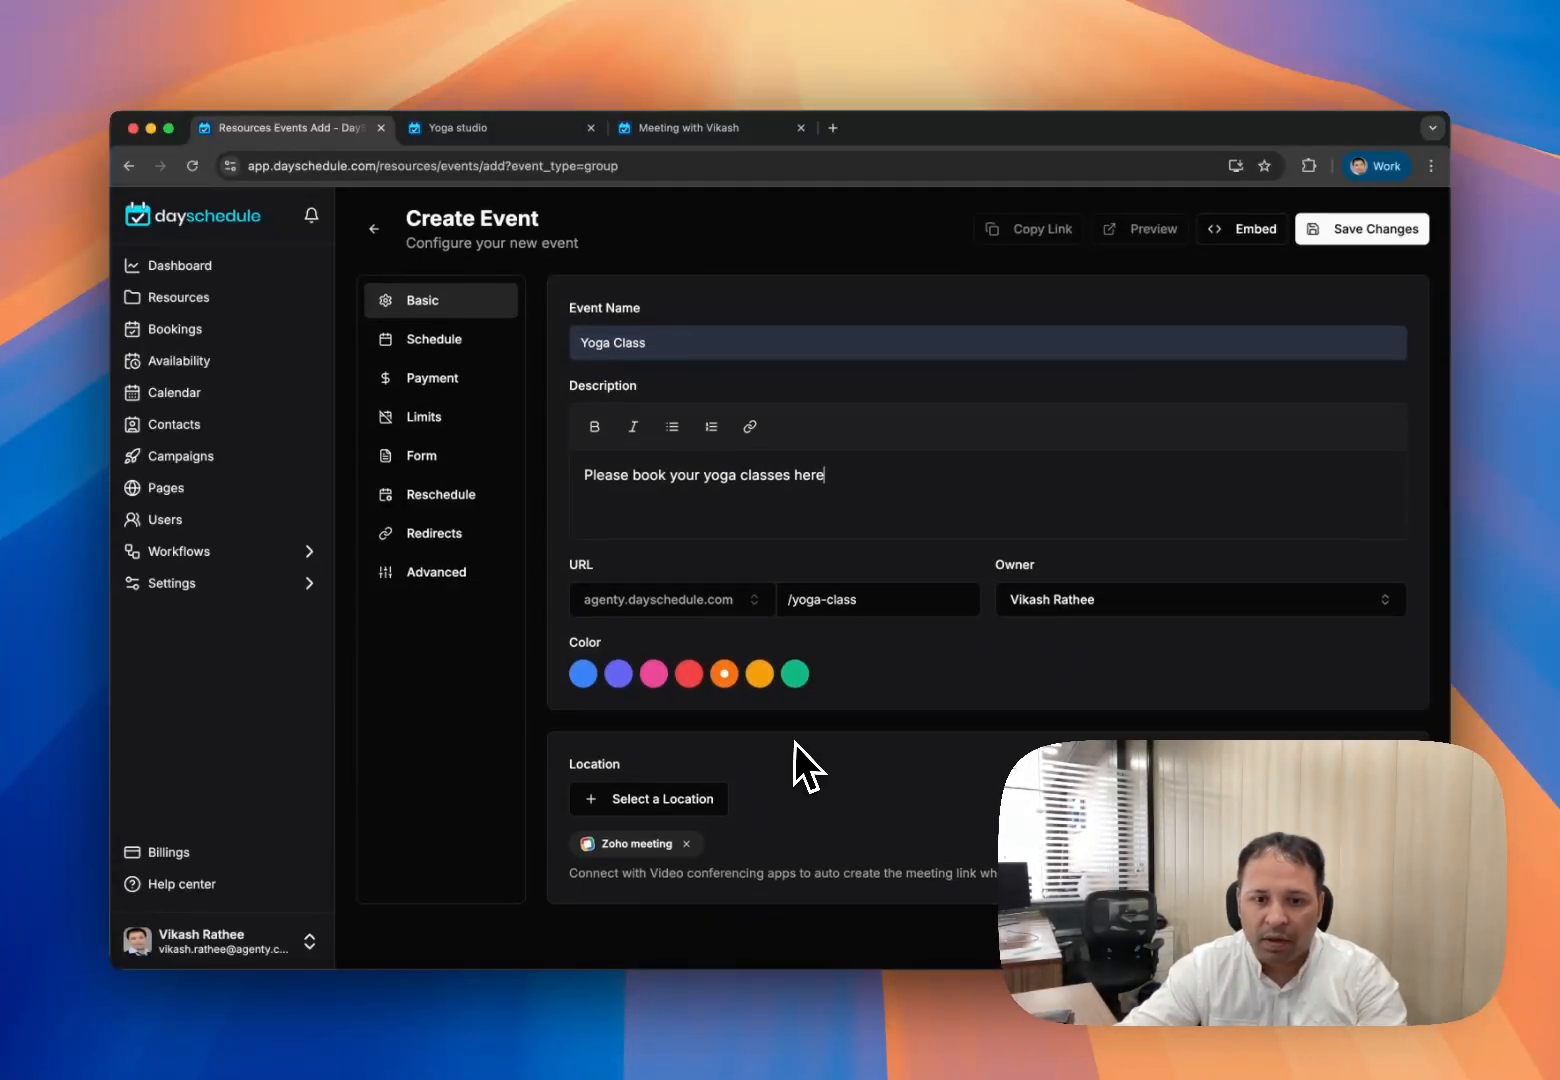
# - Replace the Zoho meeting location with Google Meet, after trying and removing Zoom
pyautogui.click(686, 847)
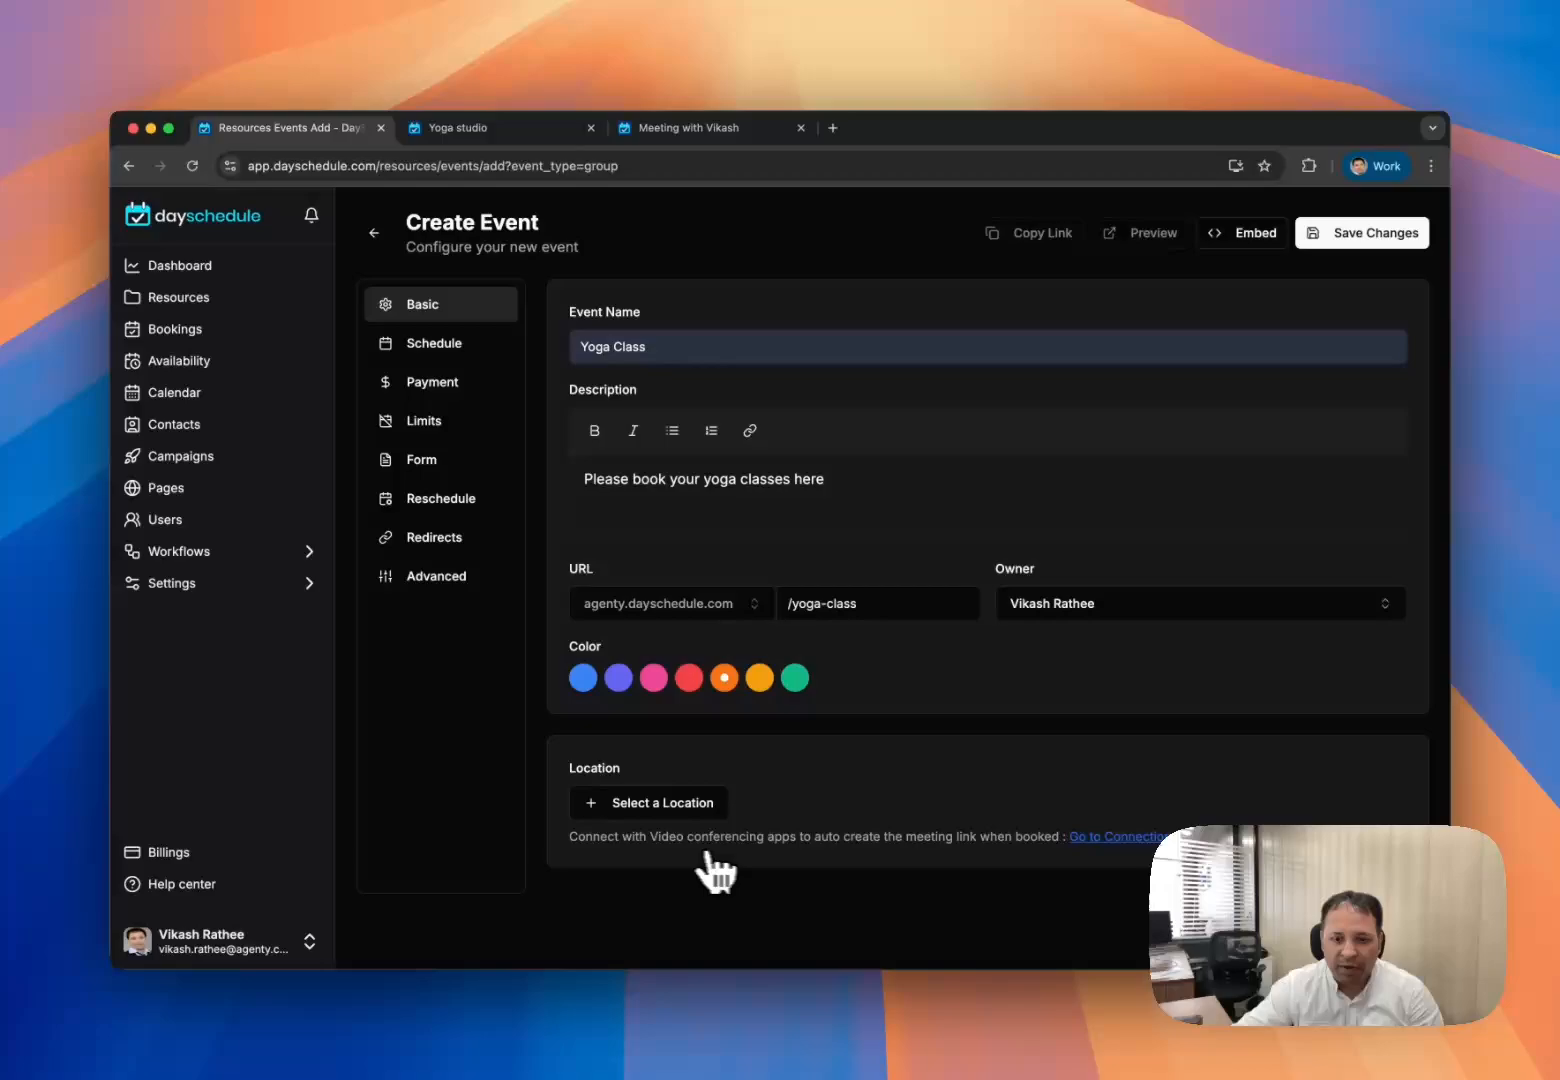
pyautogui.click(652, 810)
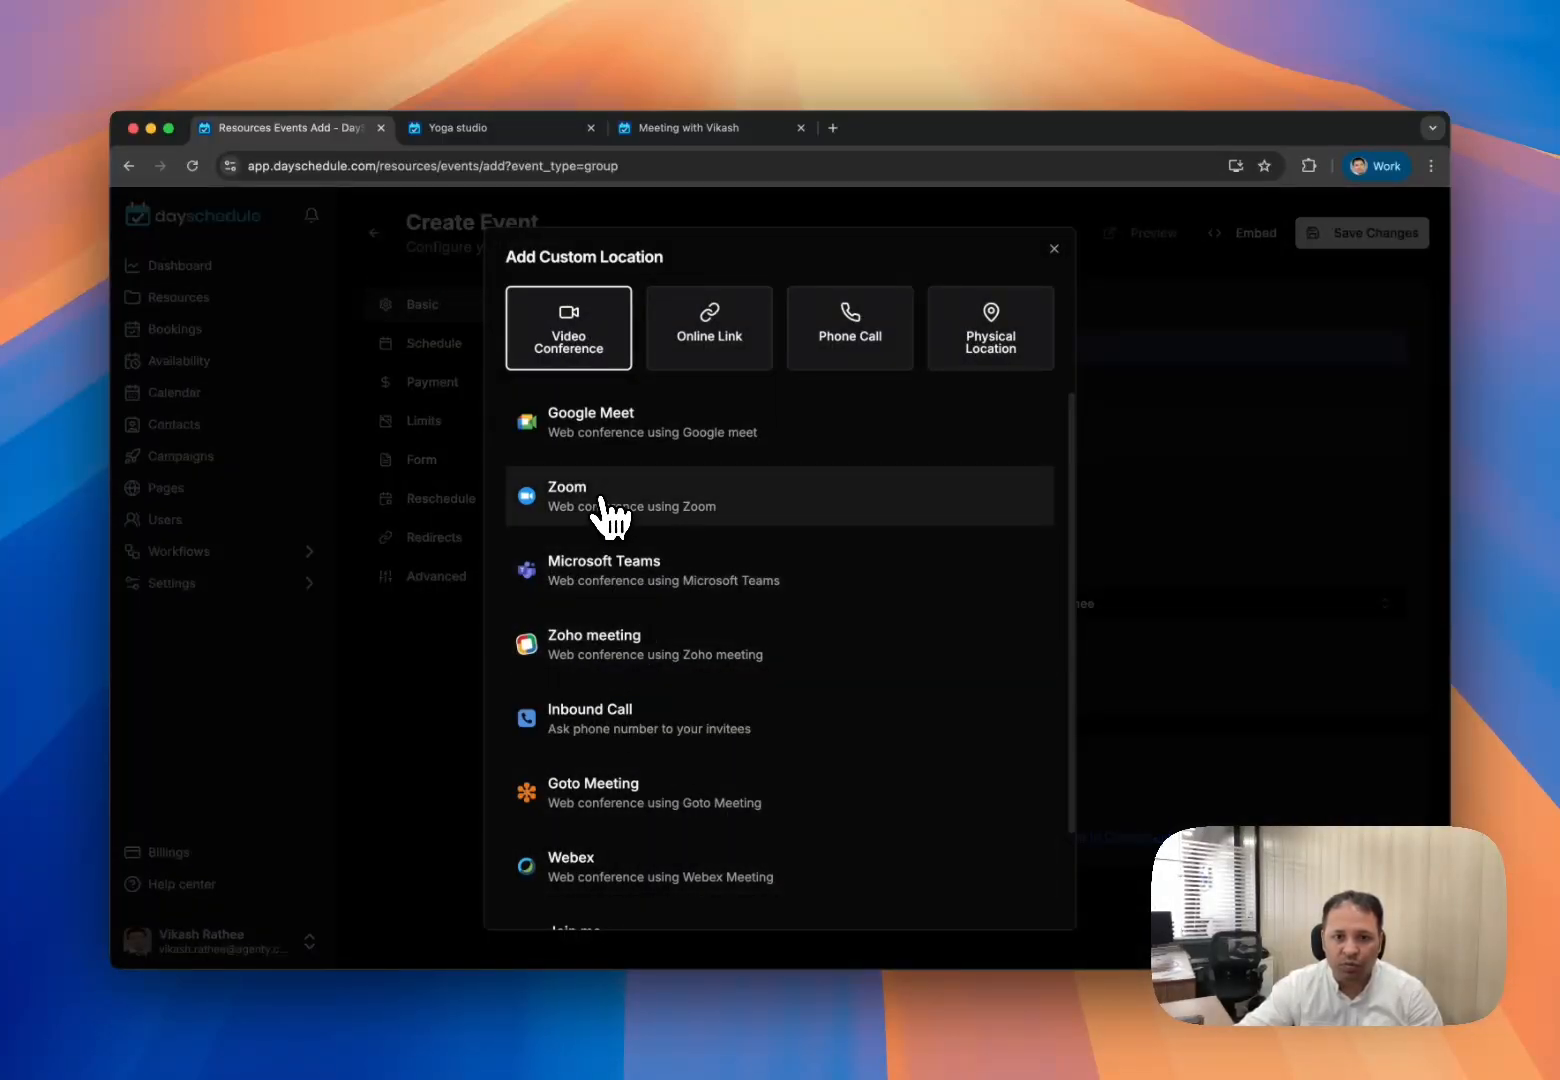
pyautogui.click(610, 510)
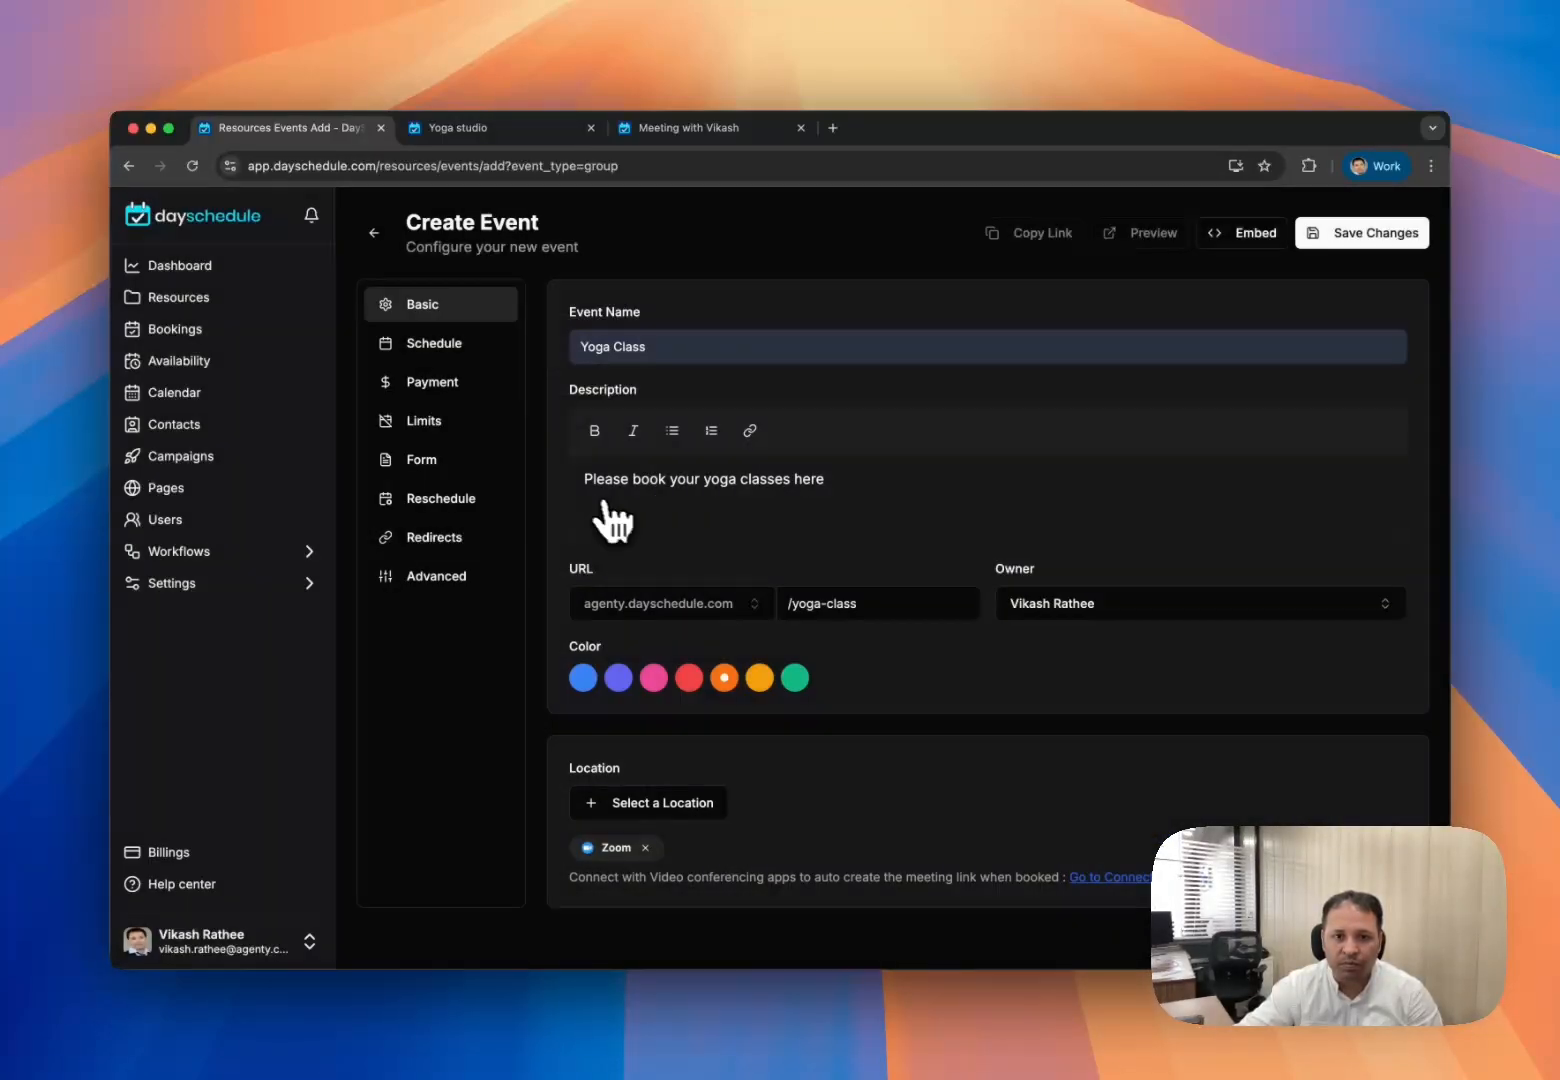
pyautogui.click(645, 848)
pyautogui.click(653, 810)
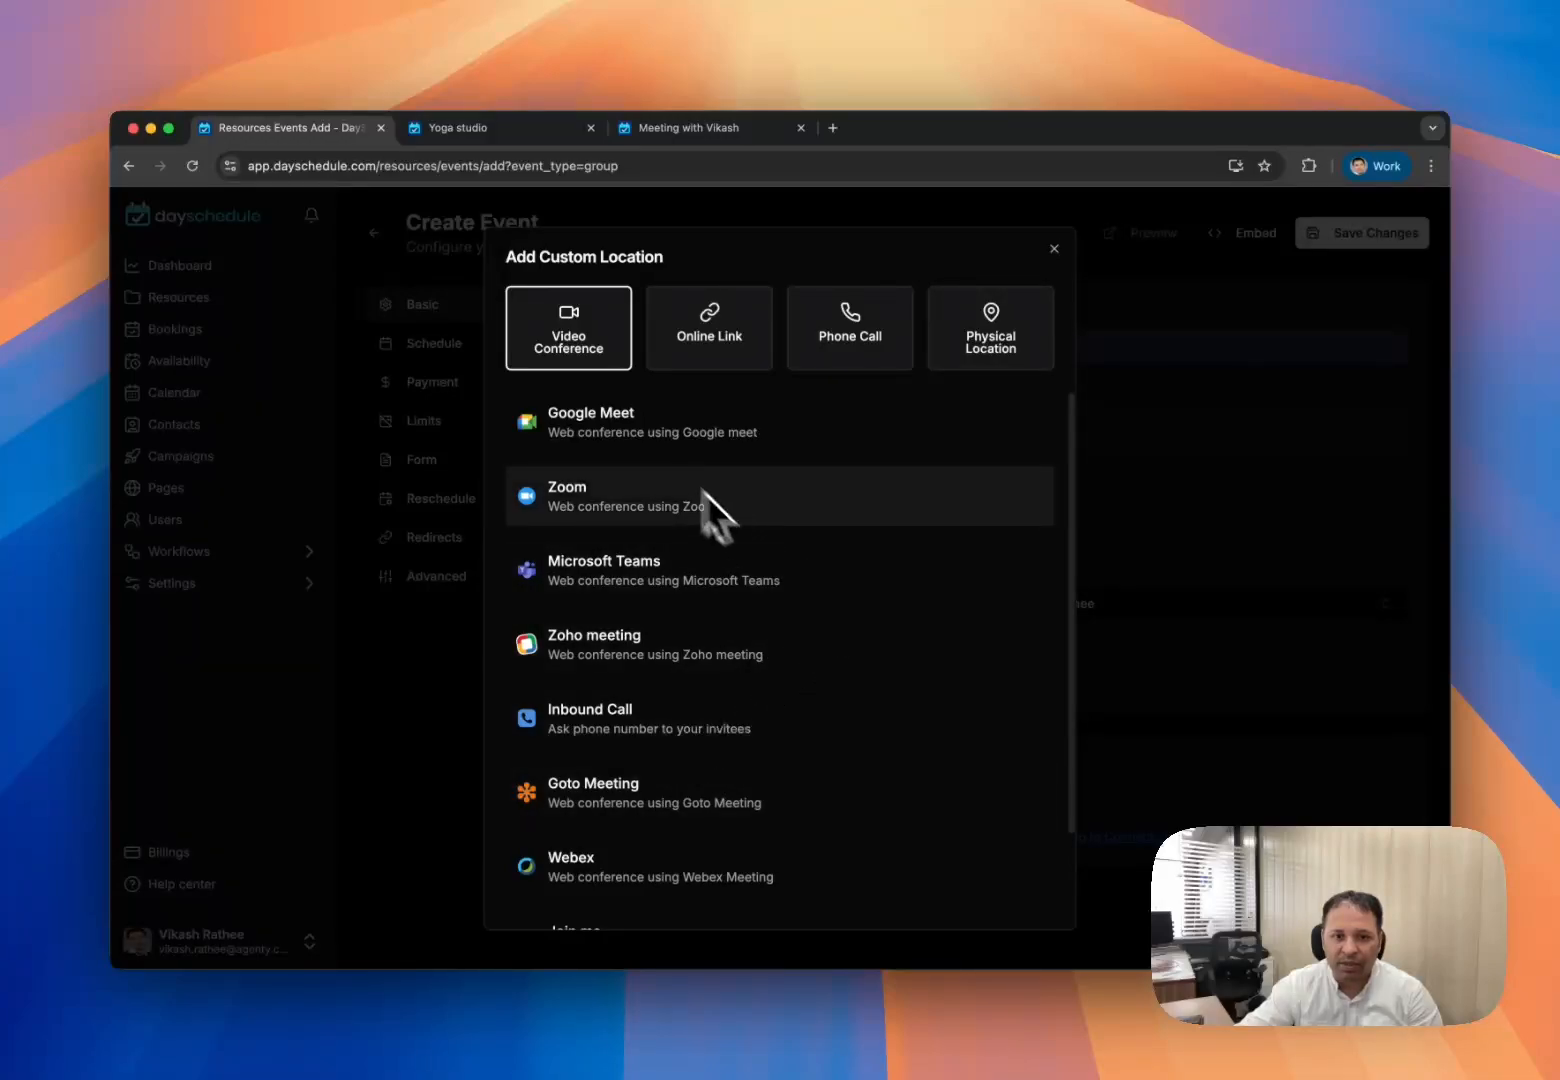
pyautogui.click(655, 447)
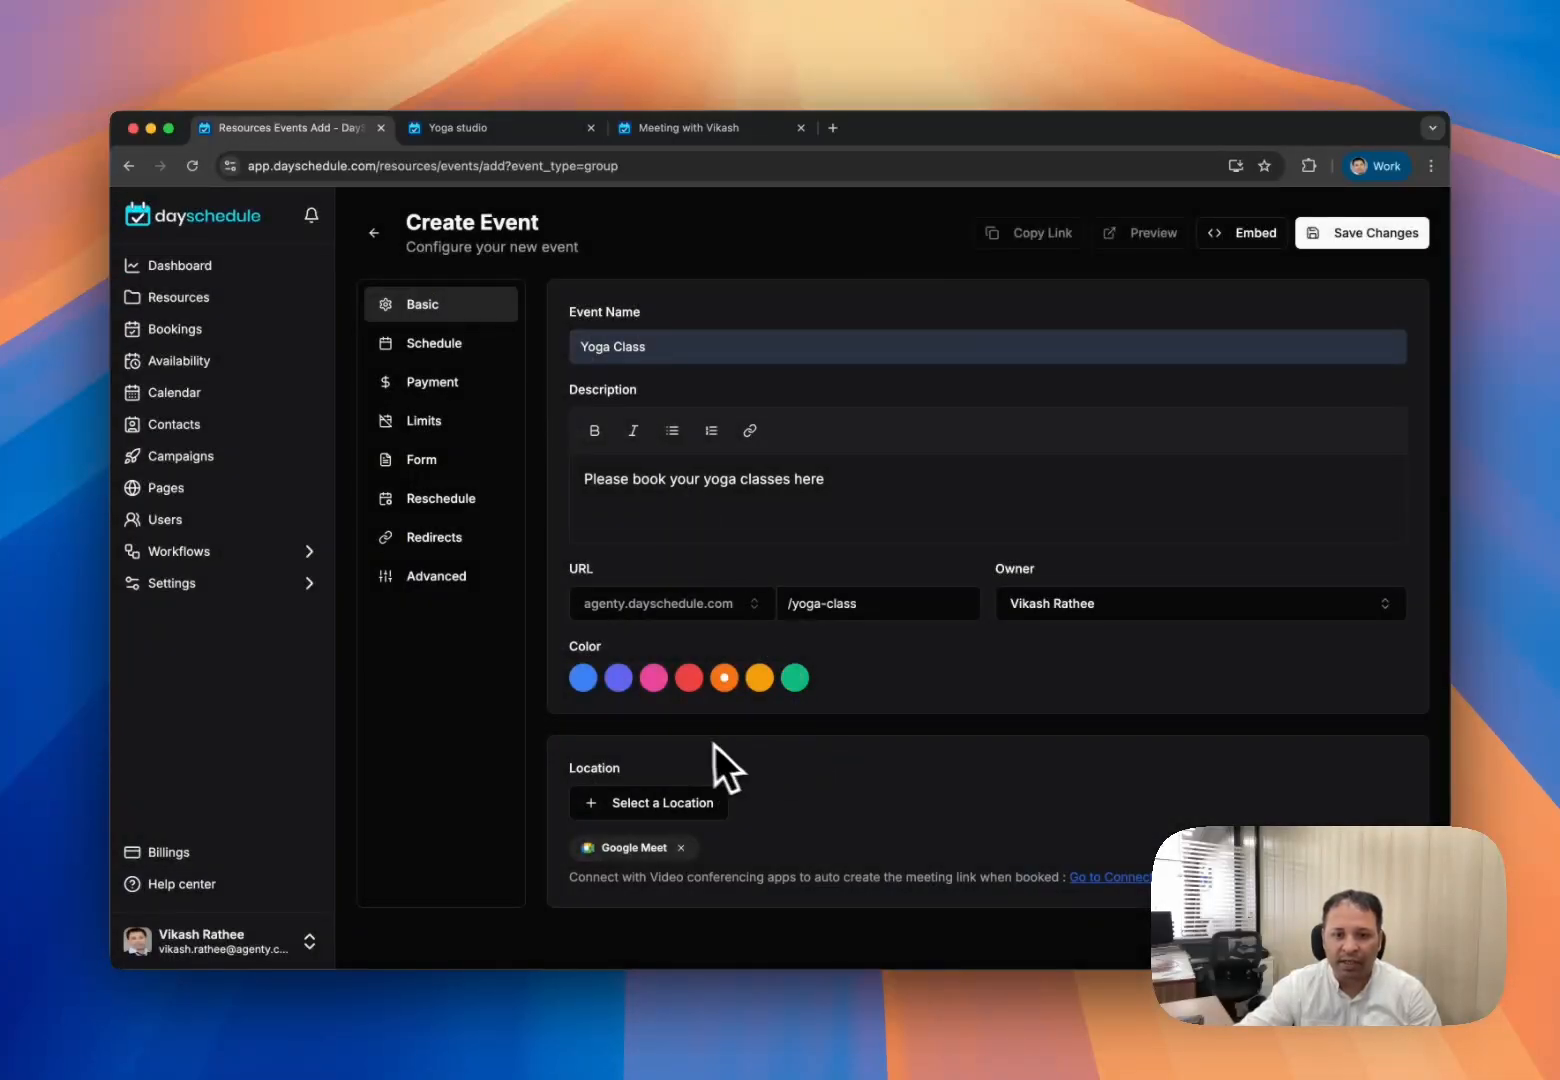
# - Set the booking window to 7 calendar days into the future
pyautogui.click(453, 350)
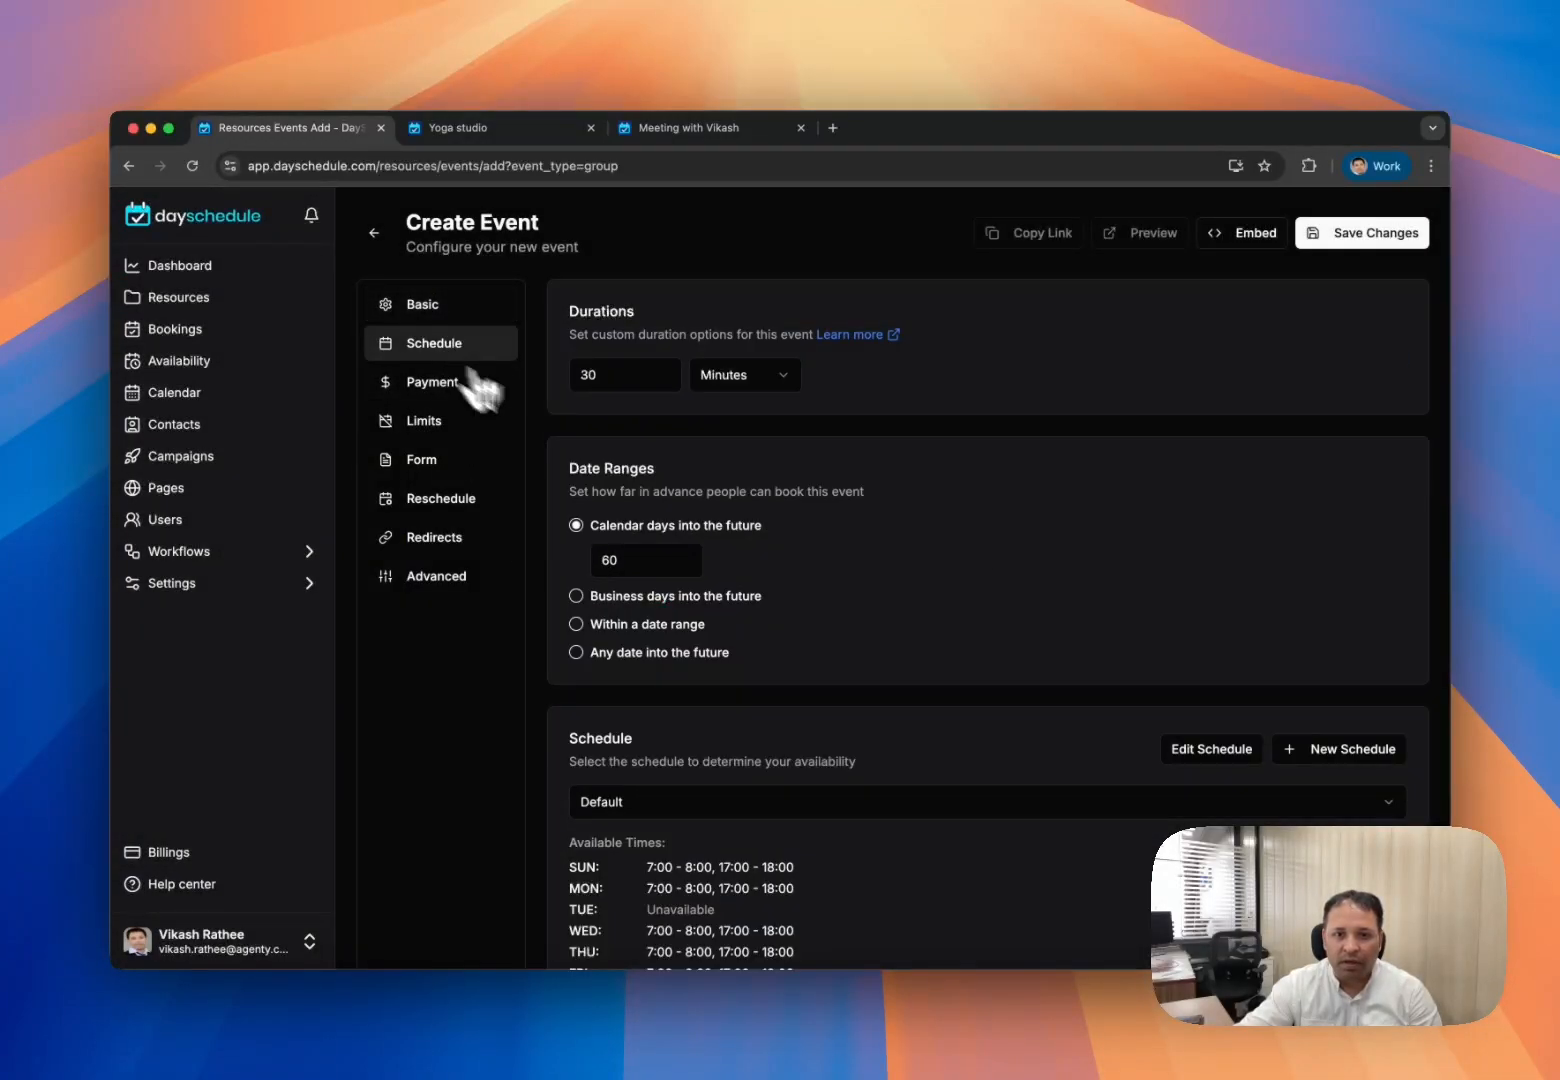
pyautogui.scroll(-3, 791, 592)
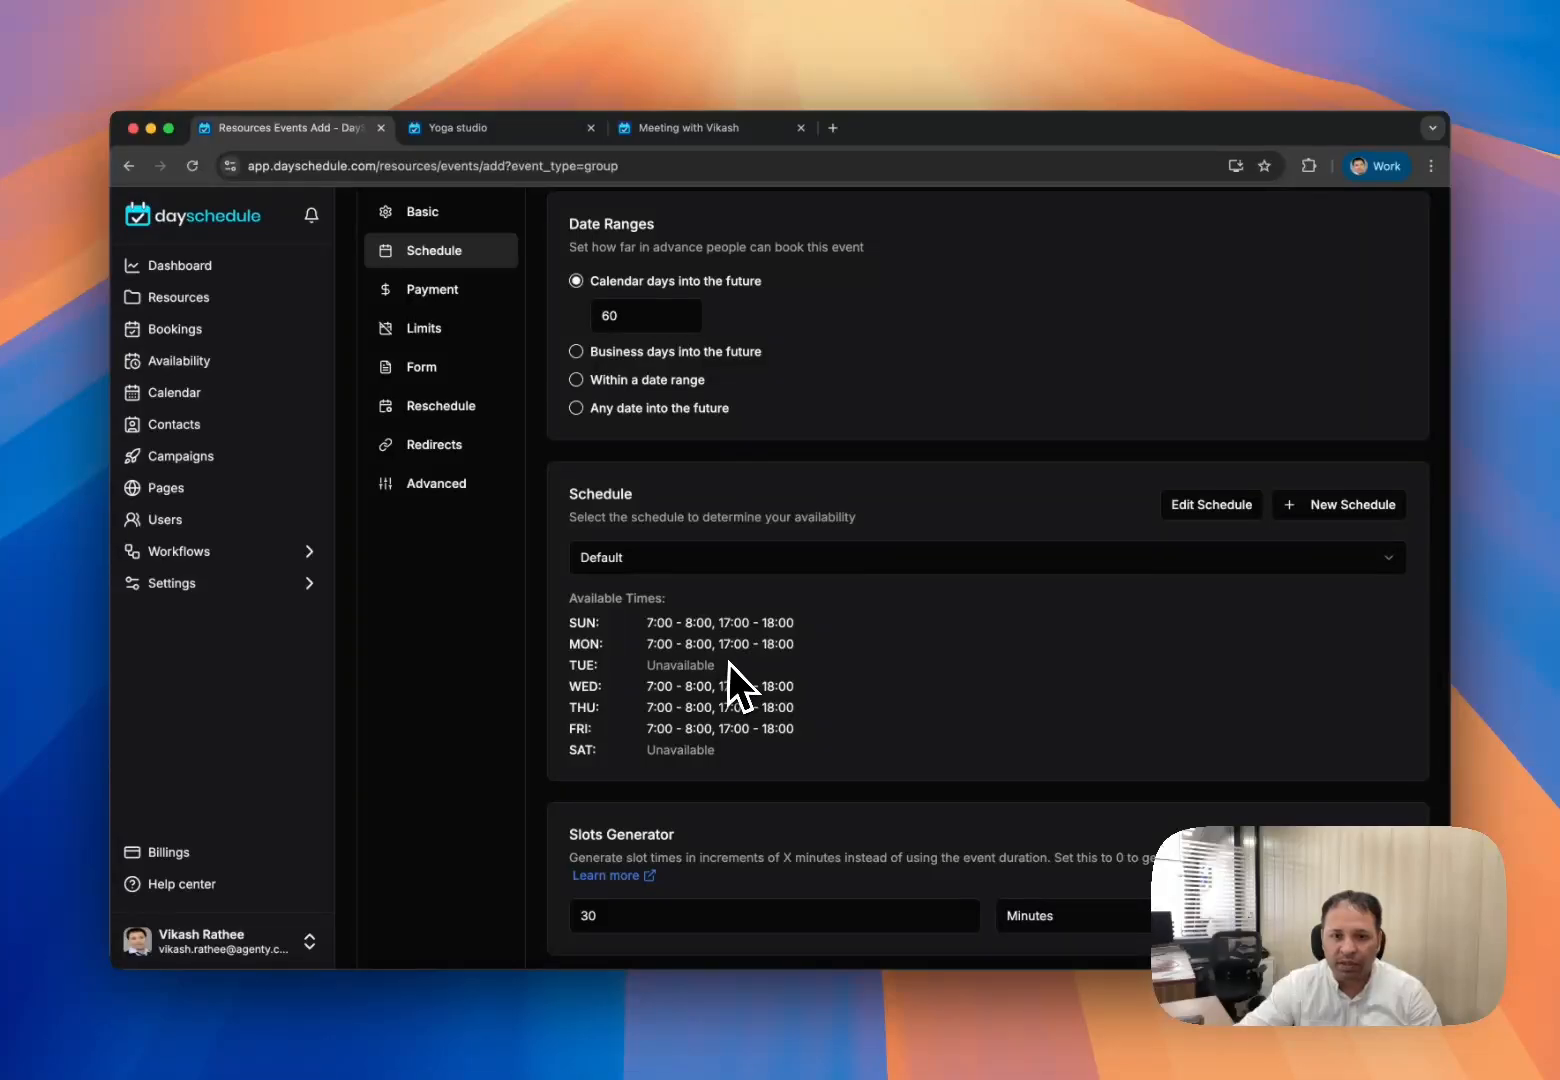
pyautogui.scroll(1, 781, 668)
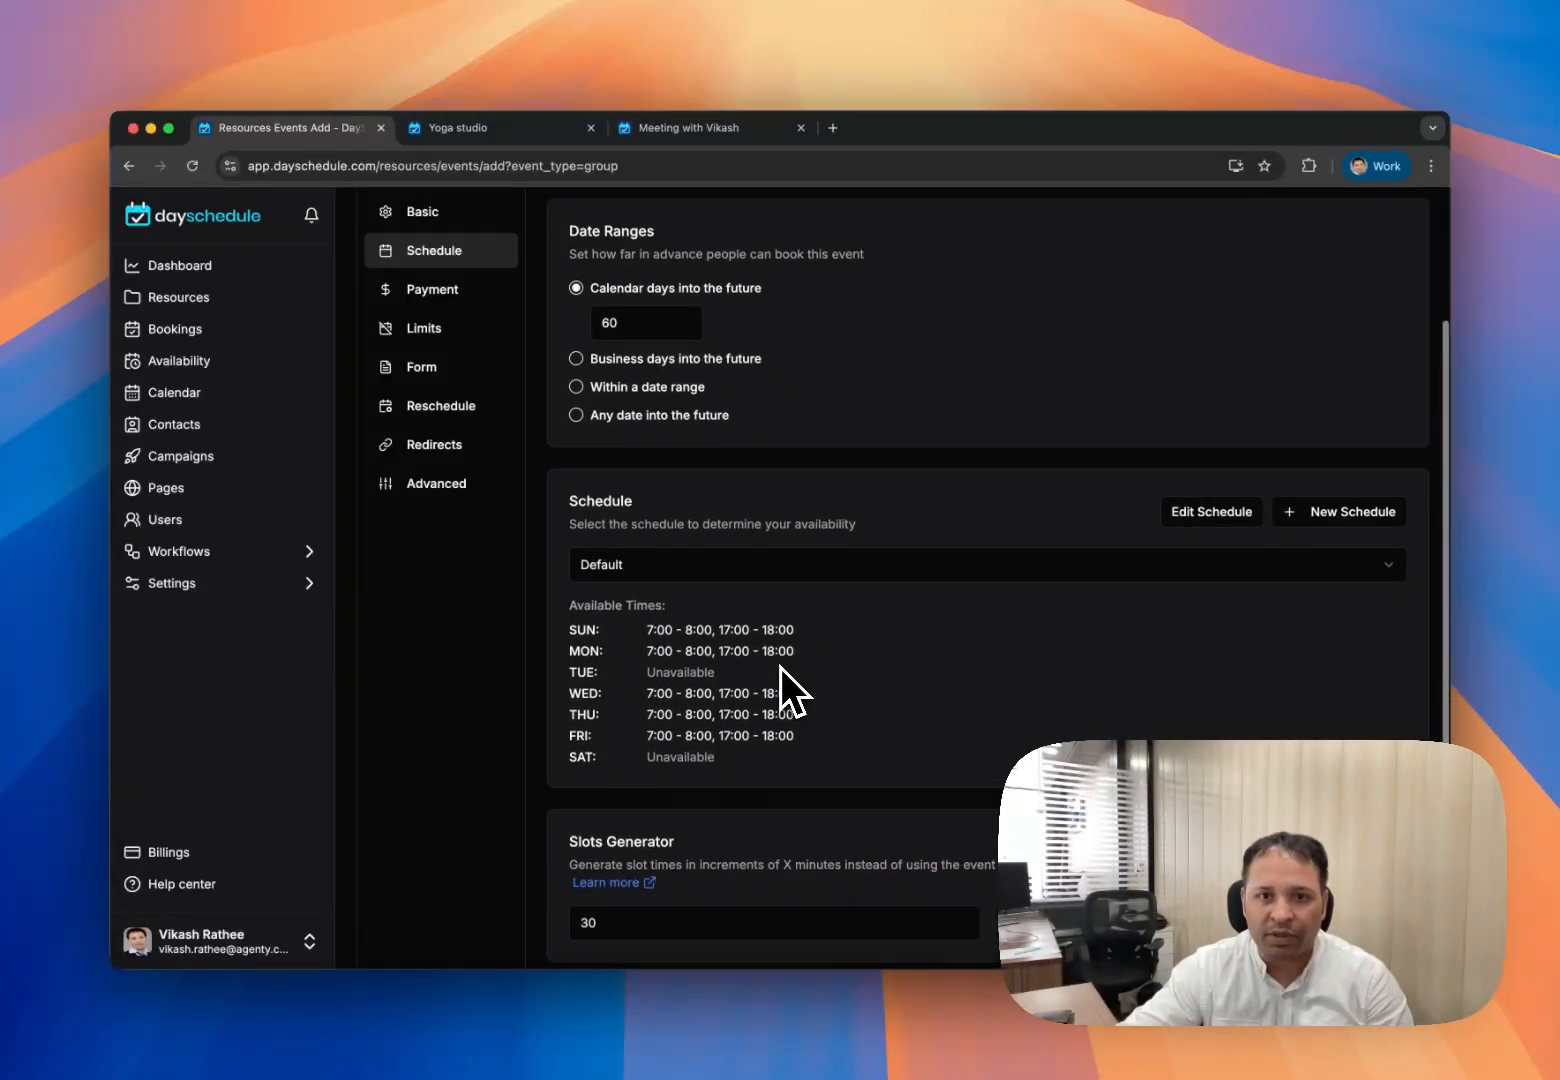
pyautogui.scroll(1, 661, 505)
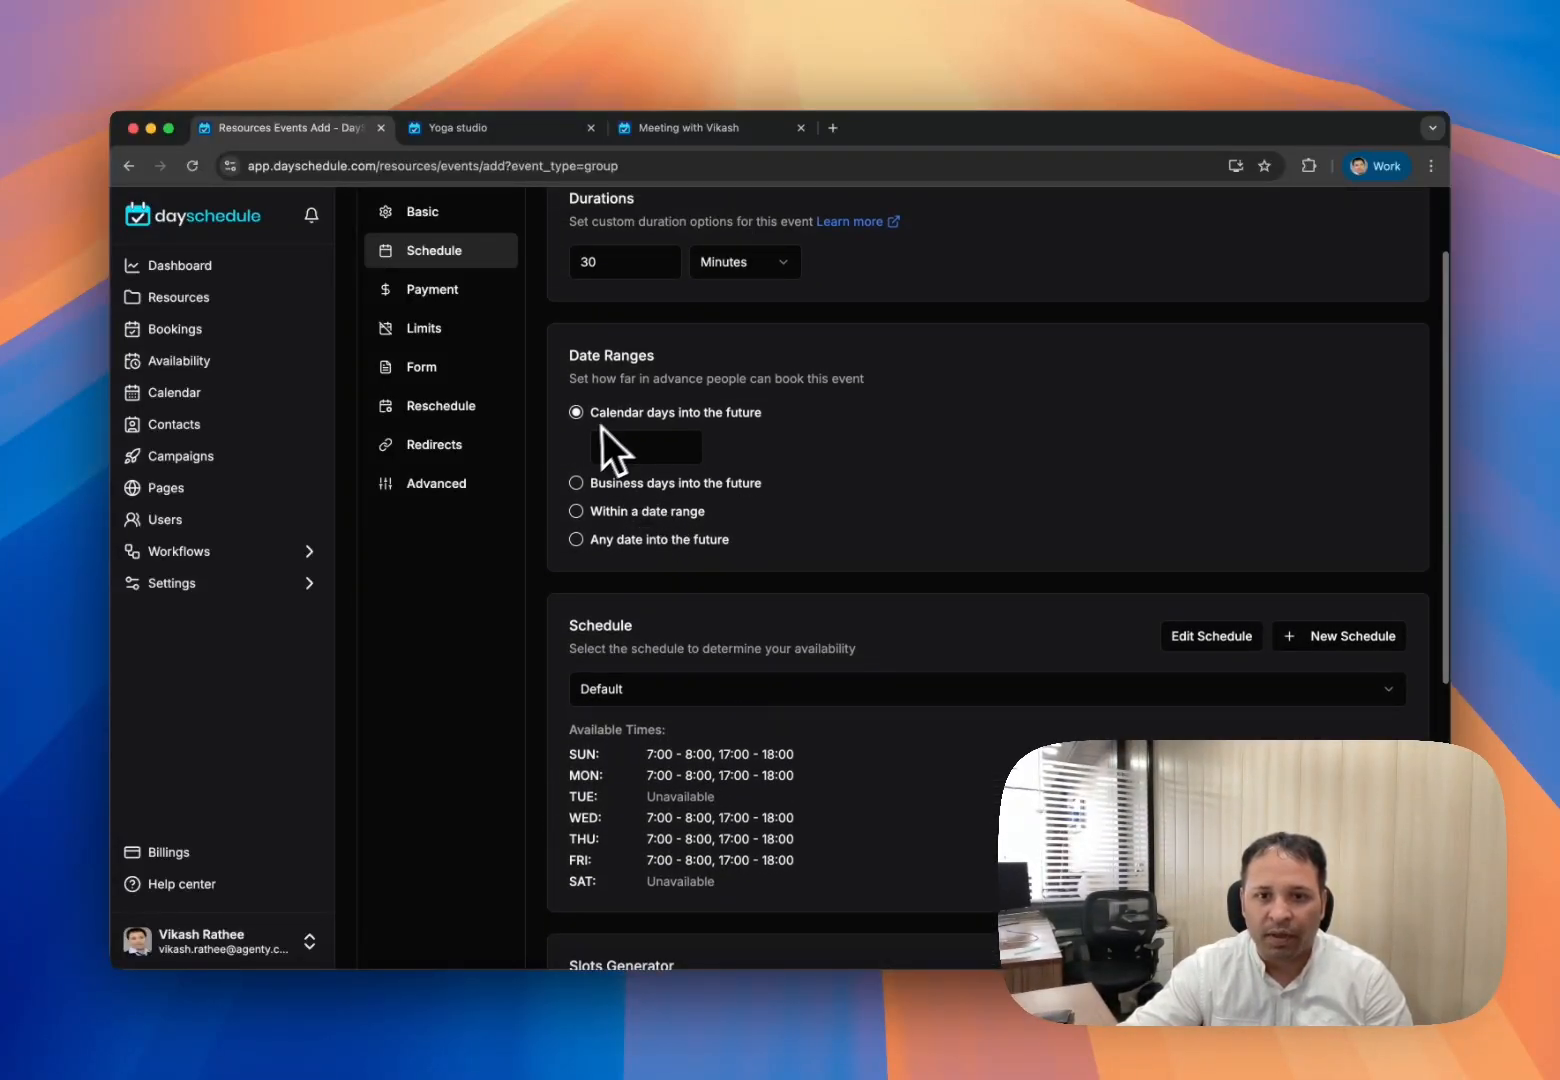
pyautogui.doubleClick(630, 448)
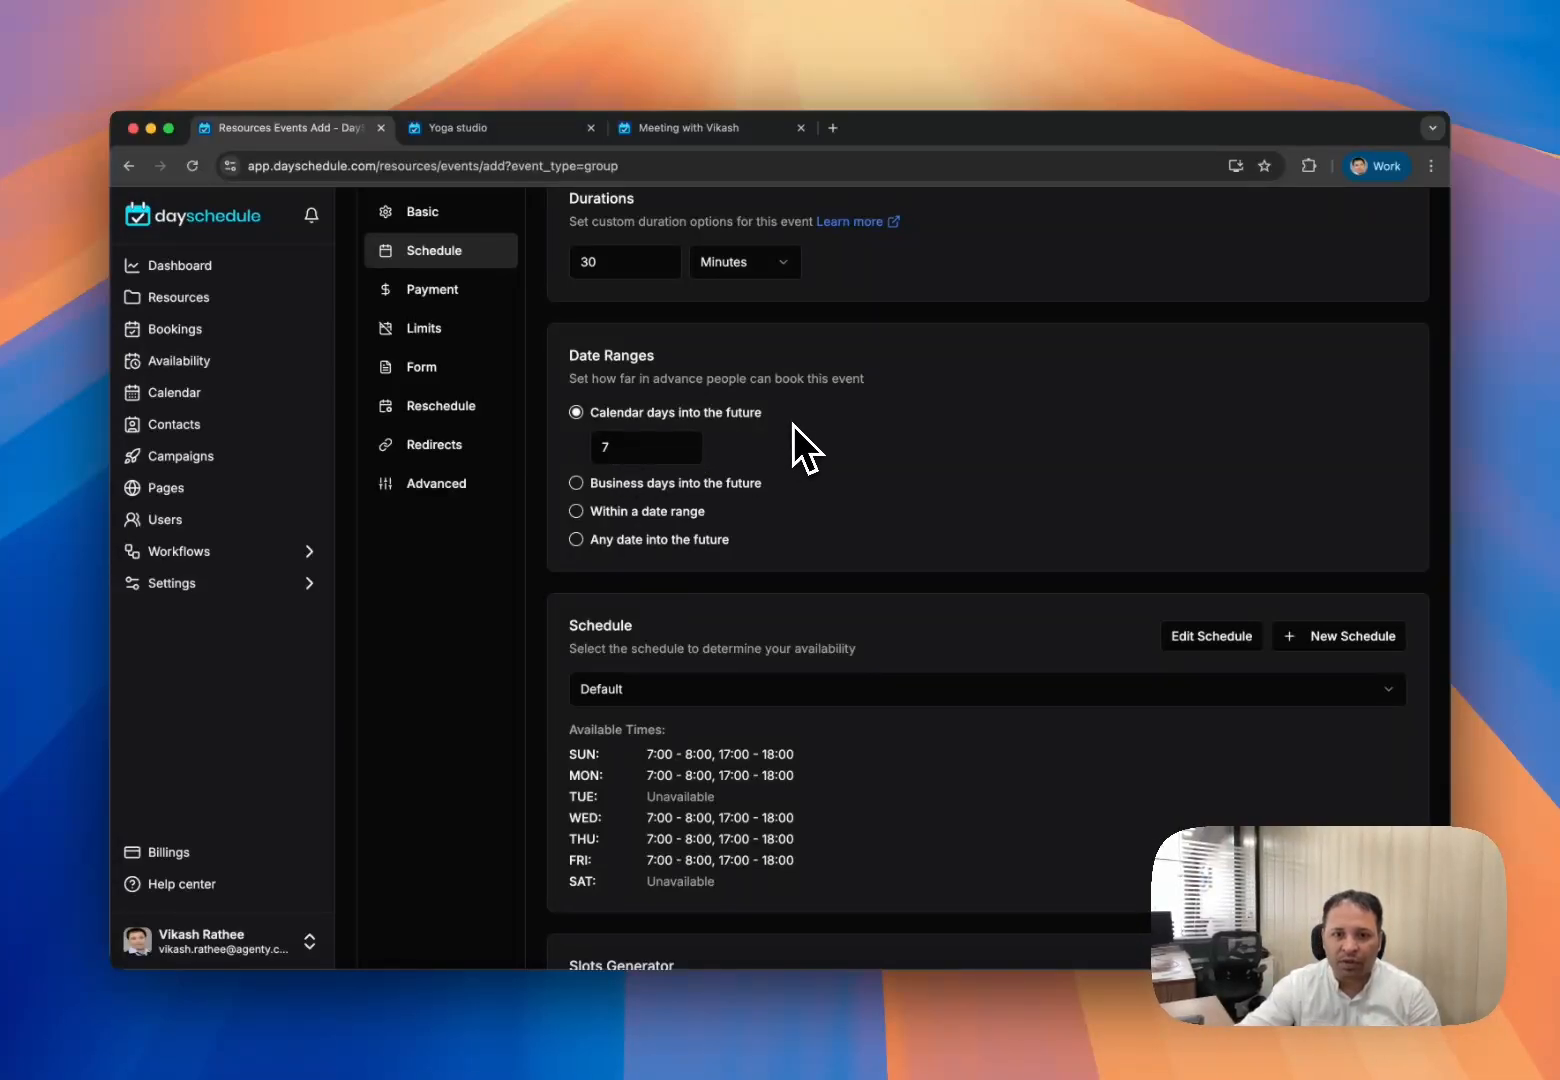
# - Set the event duration to 1 hour, then show the Payment settings
pyautogui.scroll(1, 793, 425)
pyautogui.doubleClick(580, 375)
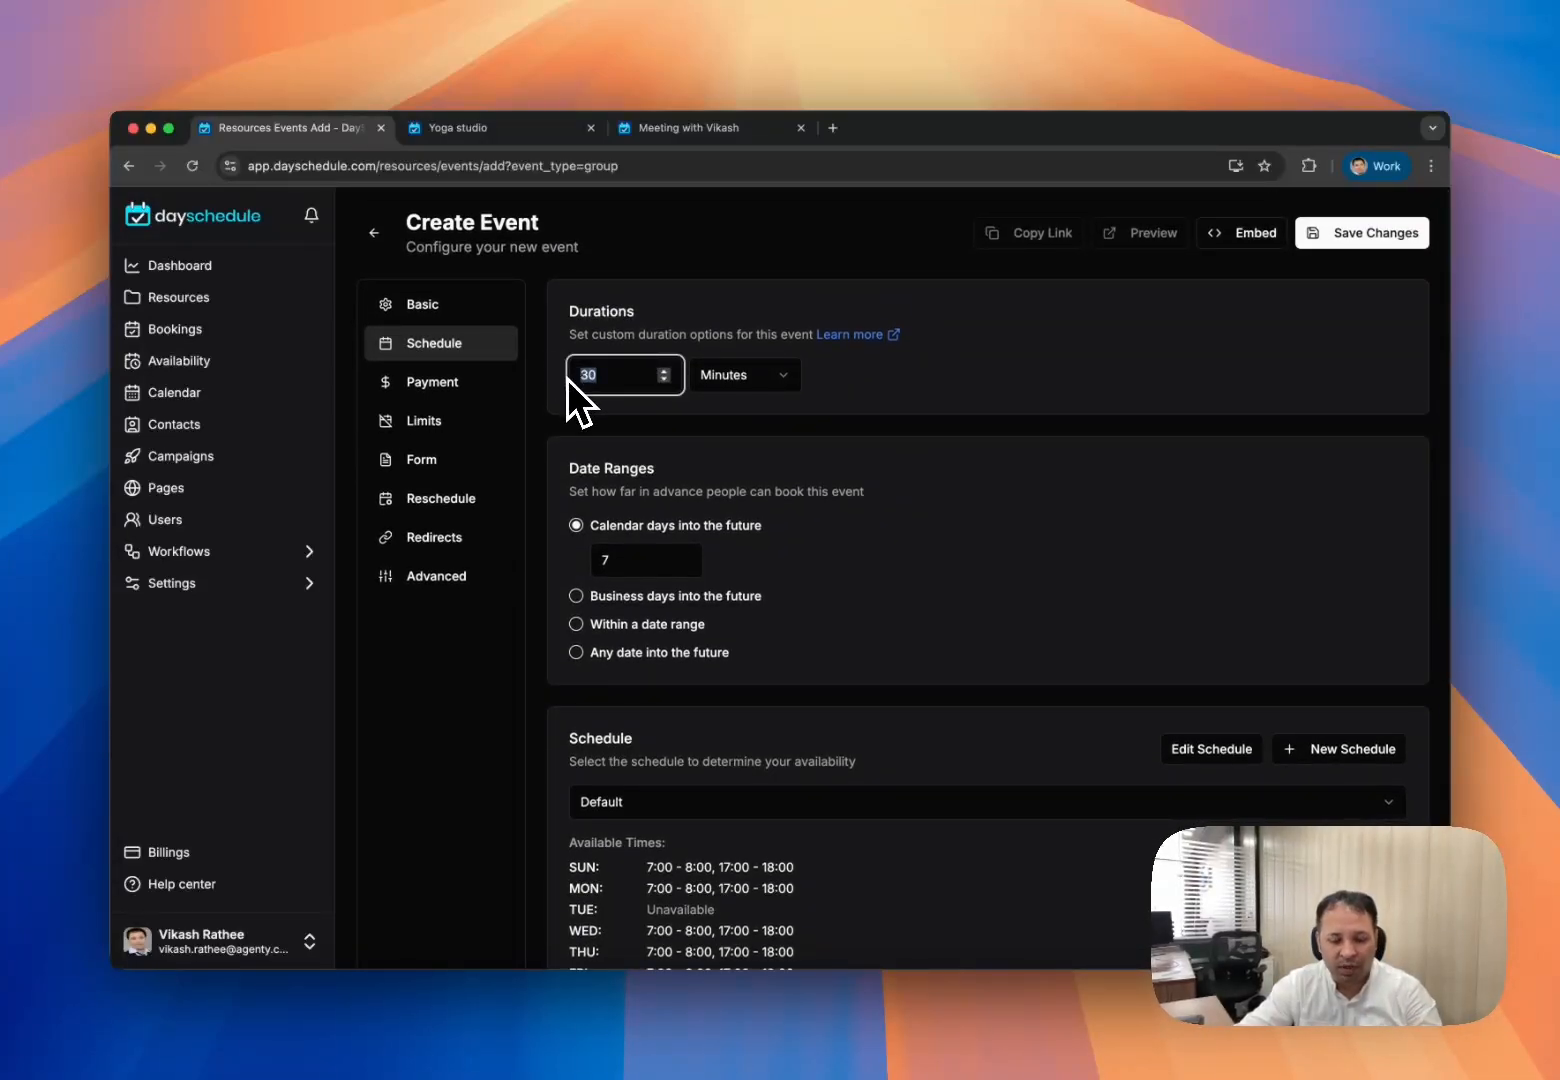
pyautogui.write('1')
pyautogui.click(770, 380)
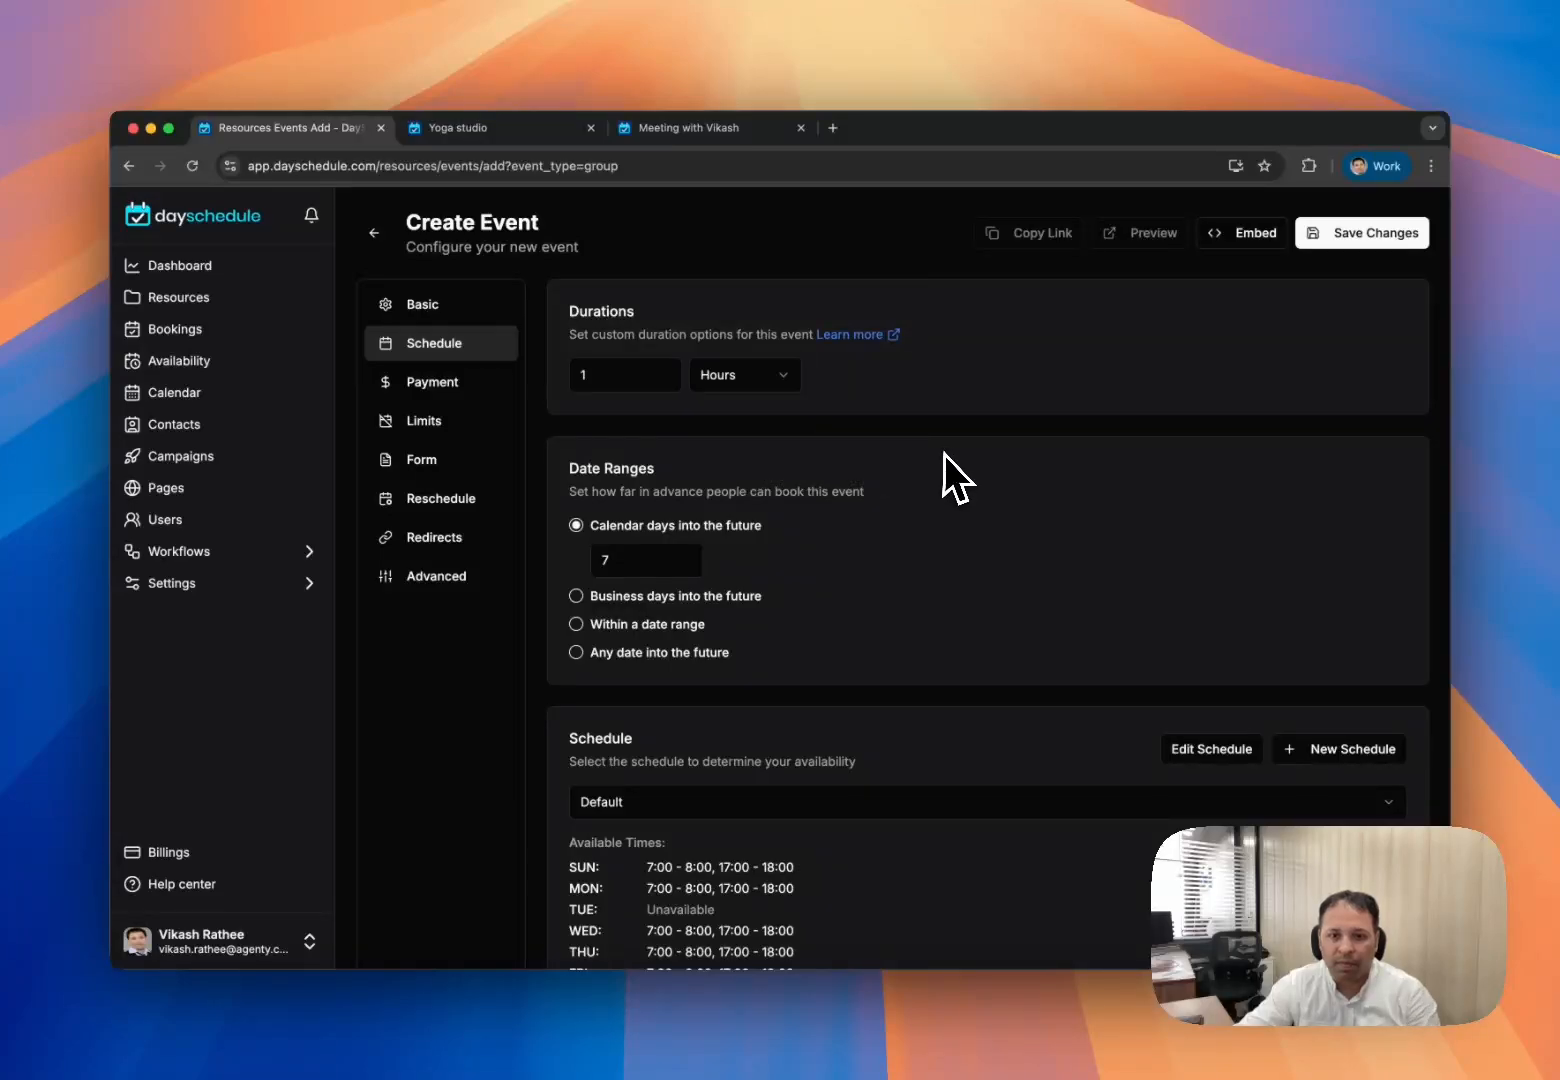
pyautogui.scroll(-5, 945, 456)
pyautogui.scroll(5, 945, 456)
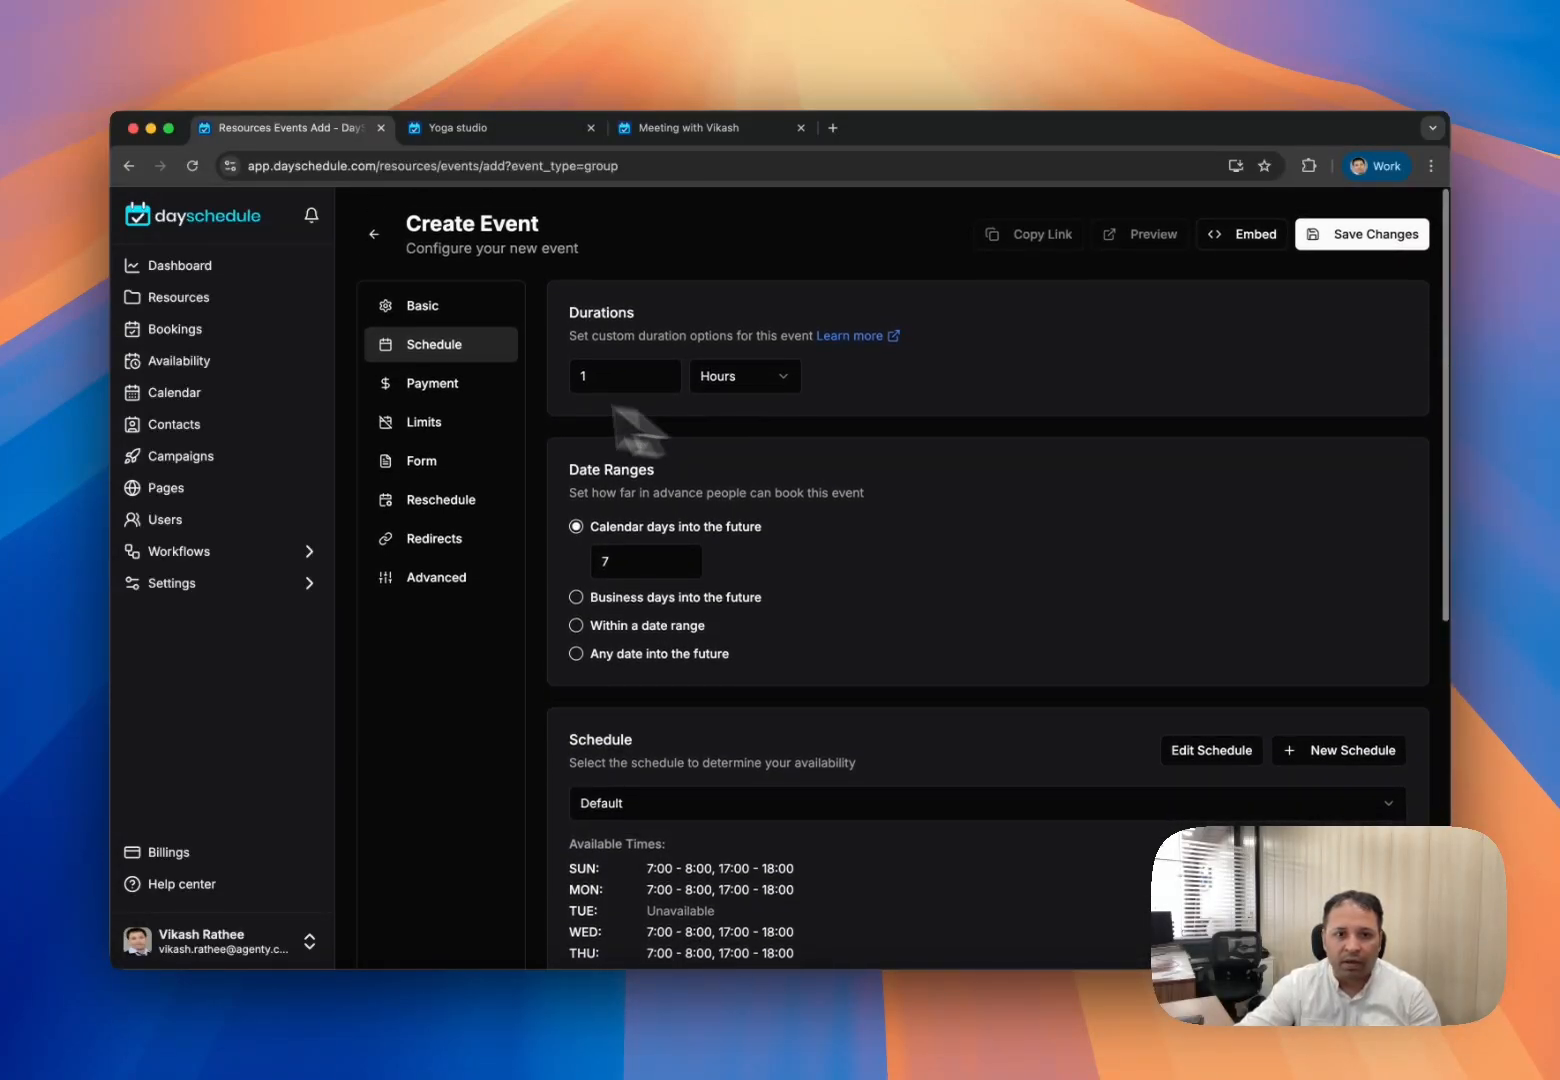
pyautogui.click(455, 385)
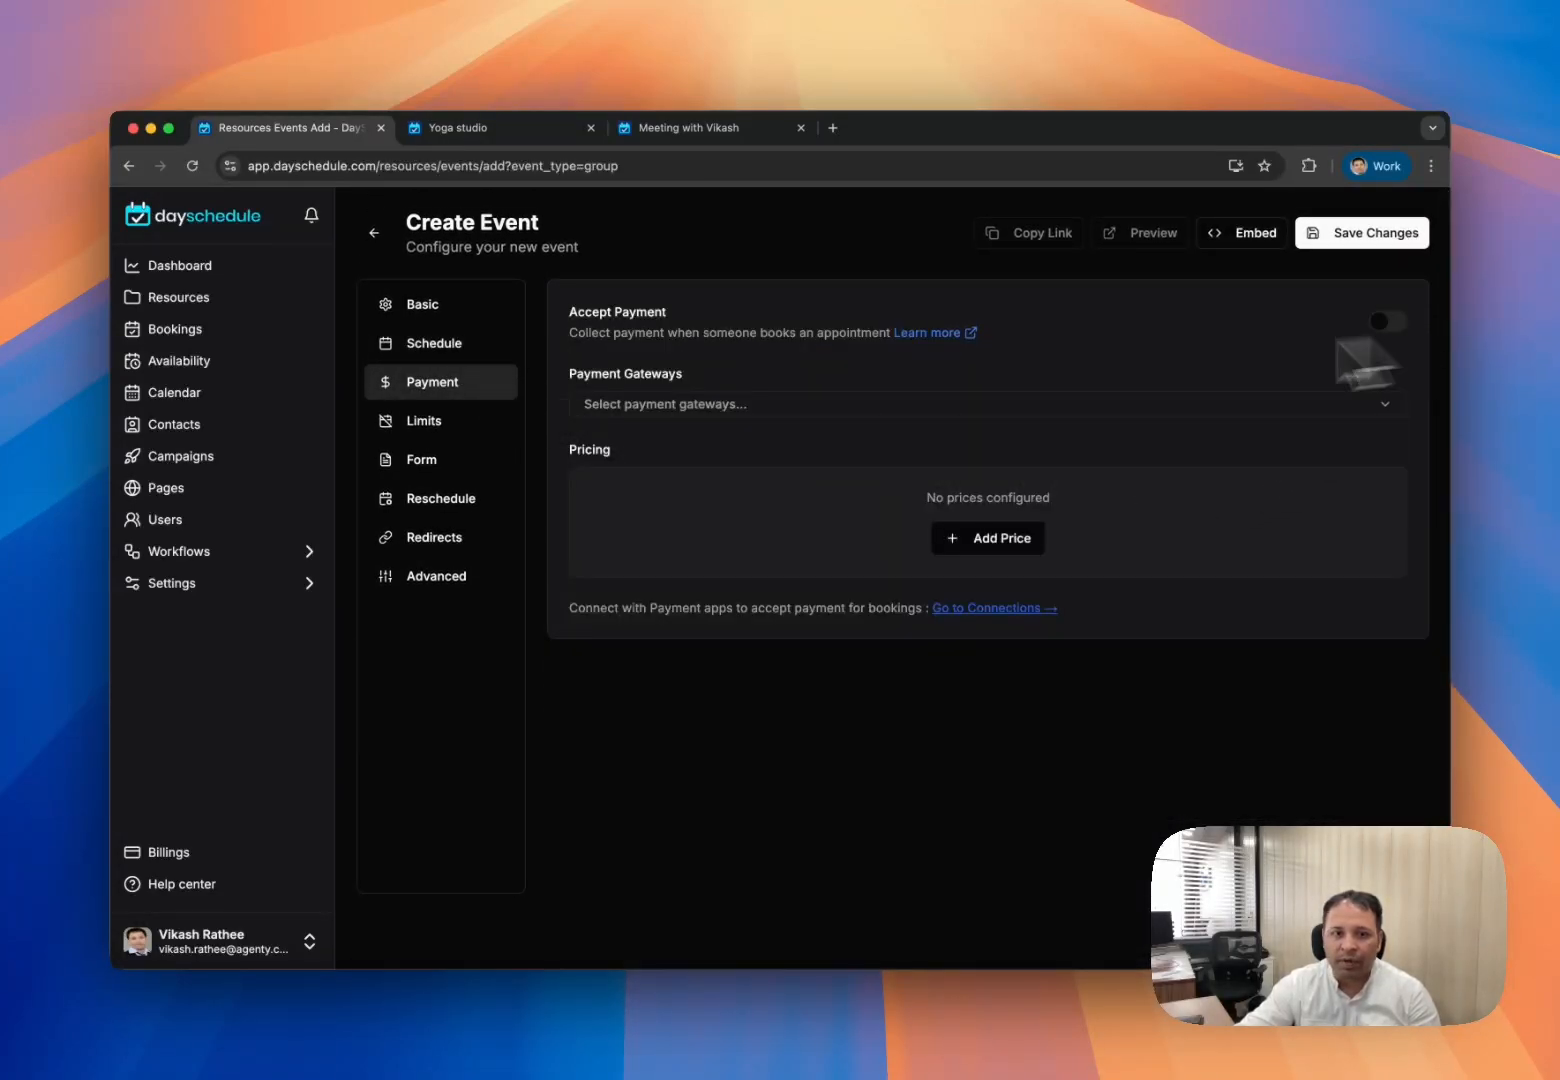
# - Limit bookings to 100 per slot and save the Yoga Class event
pyautogui.click(462, 432)
pyautogui.click(738, 372)
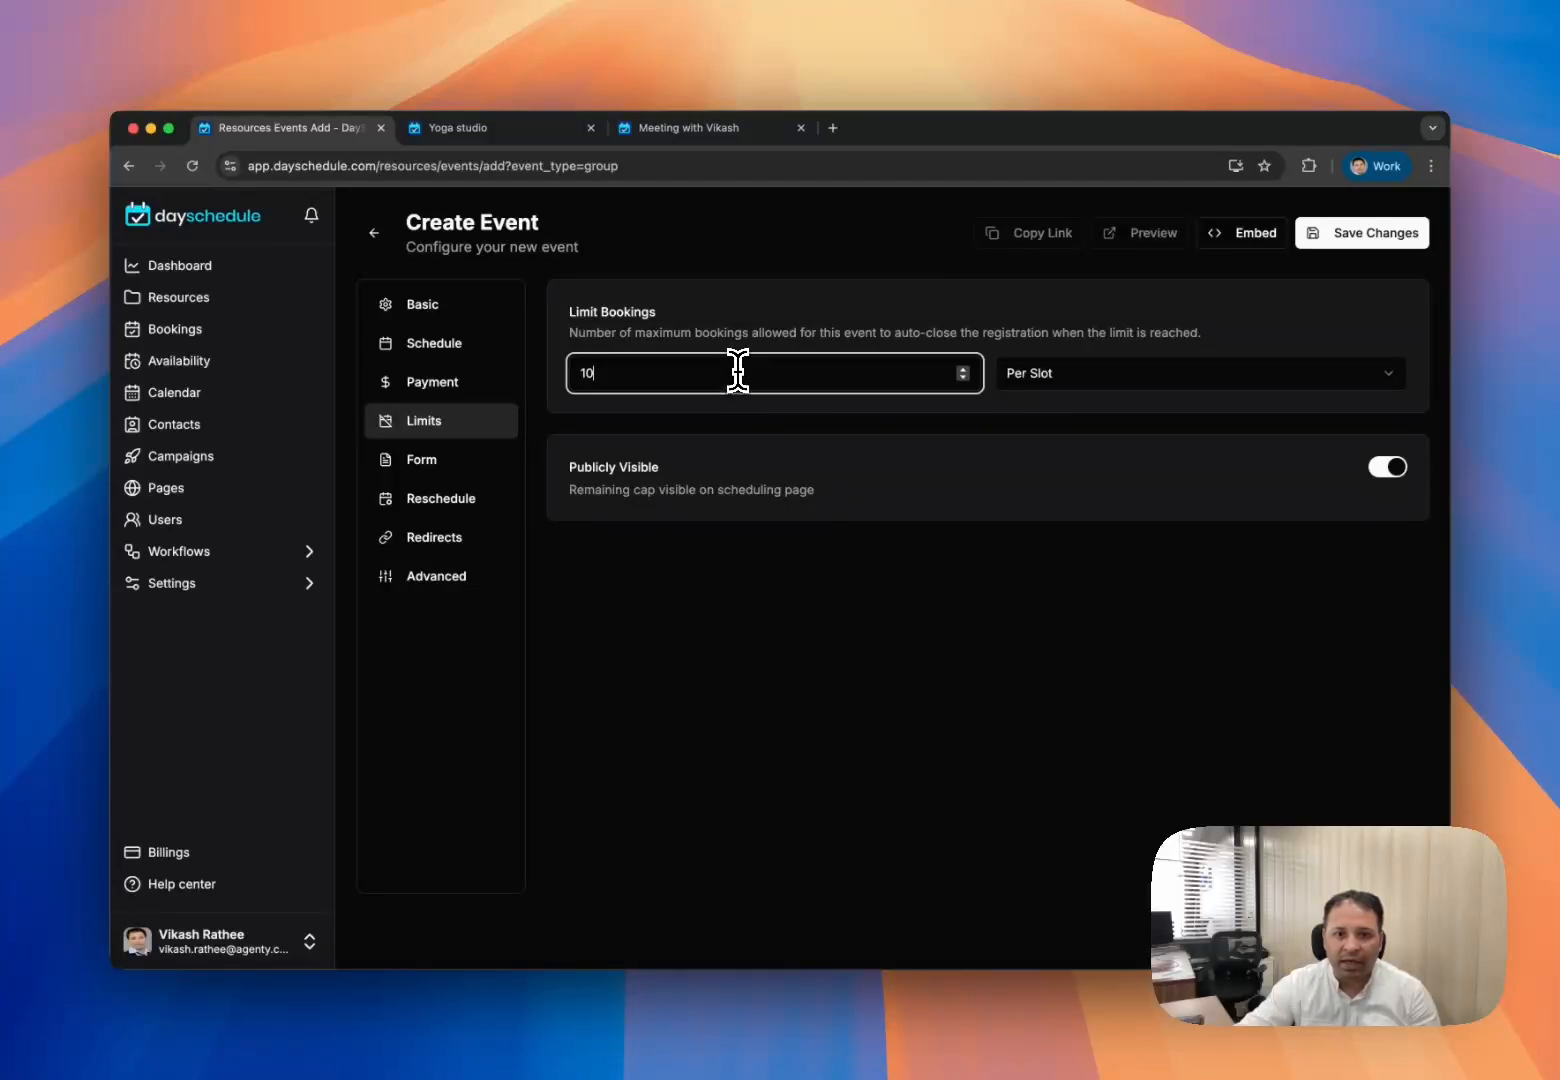
pyautogui.write('0')
pyautogui.click(940, 582)
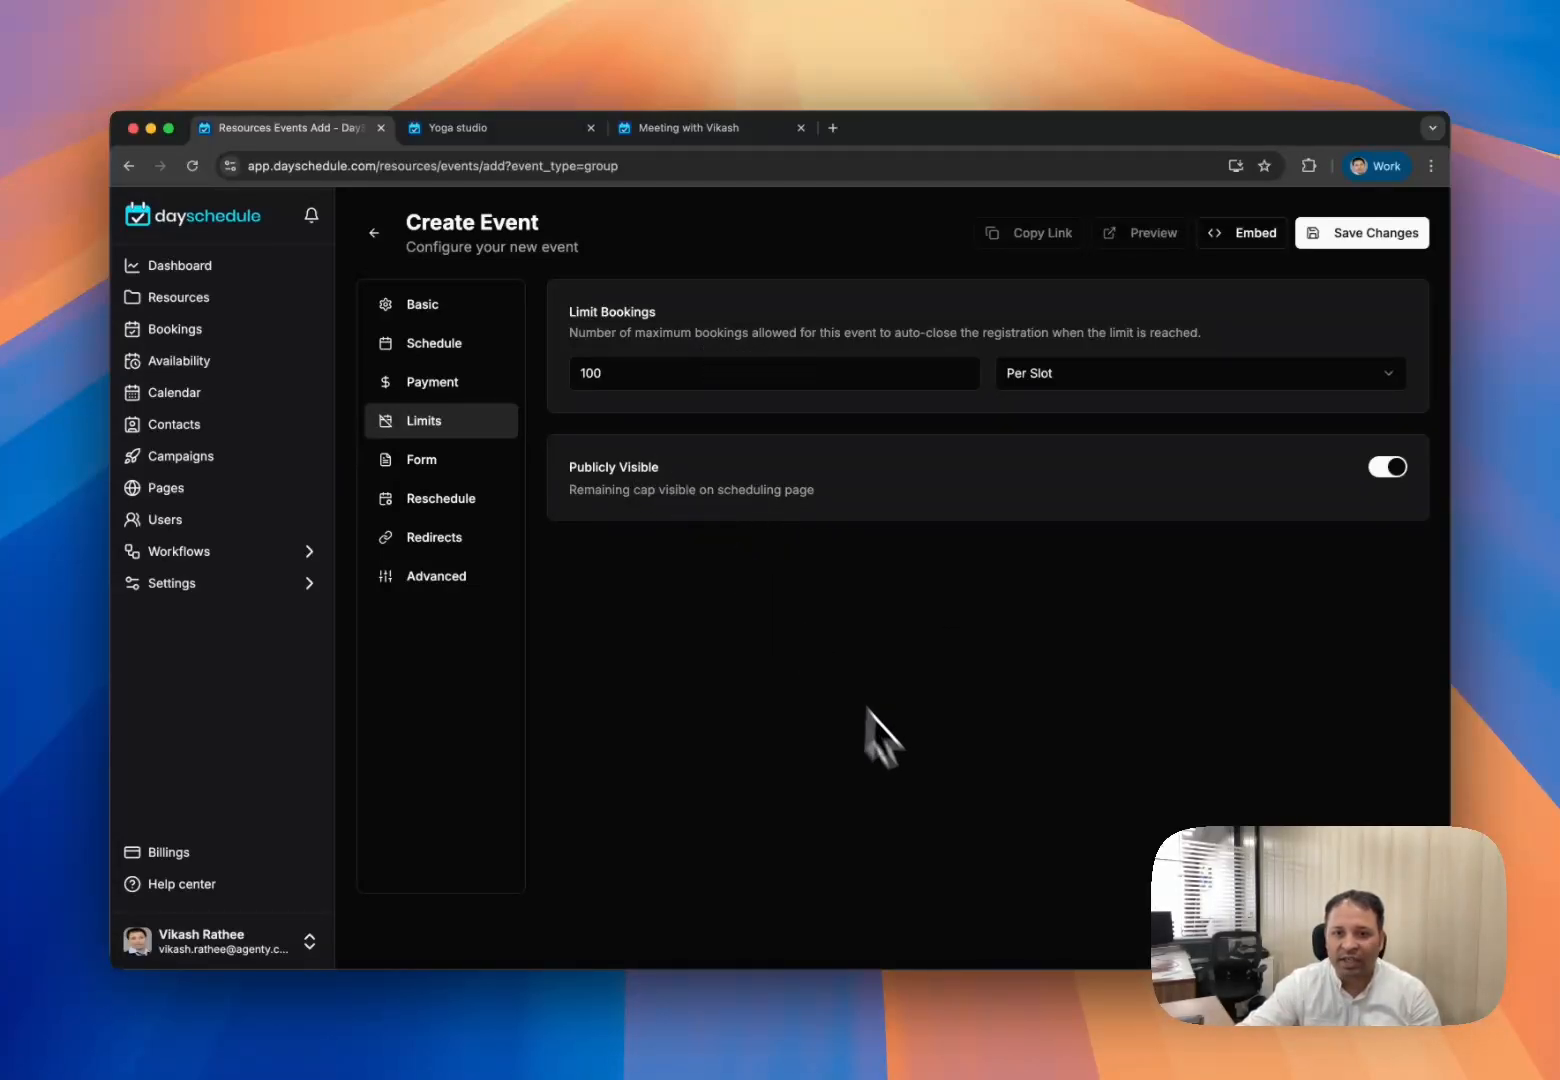
pyautogui.click(1378, 245)
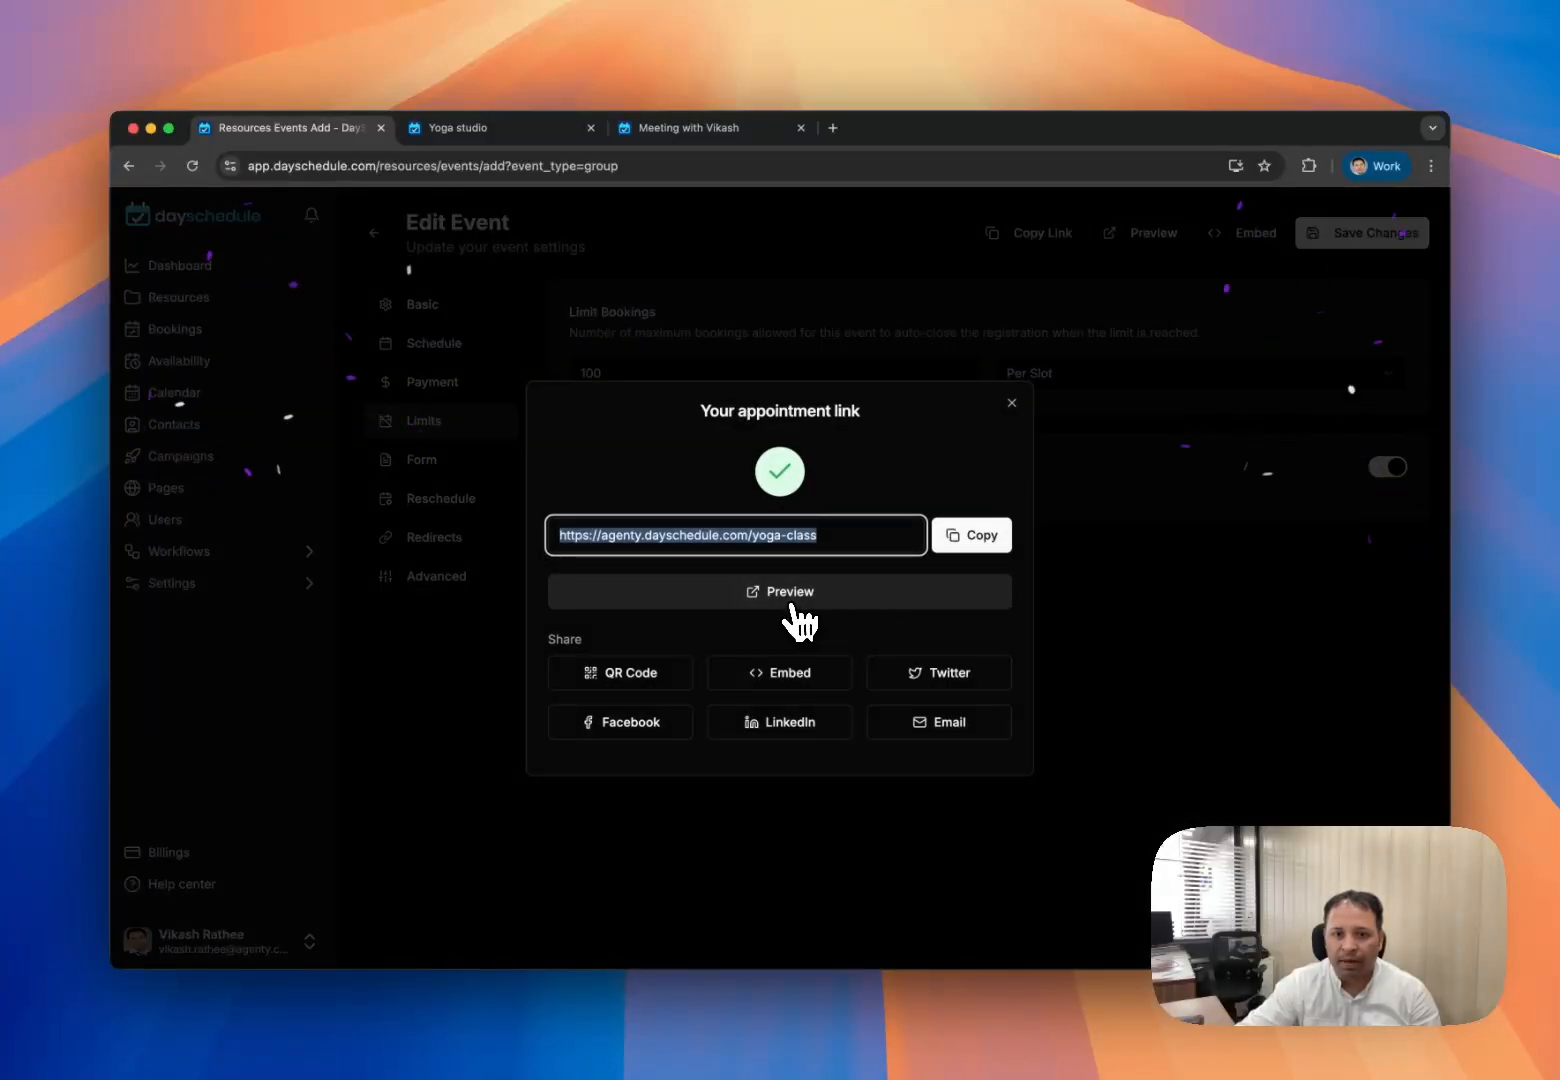
# - Preview the public booking page, then return to the event editor tab
pyautogui.click(798, 618)
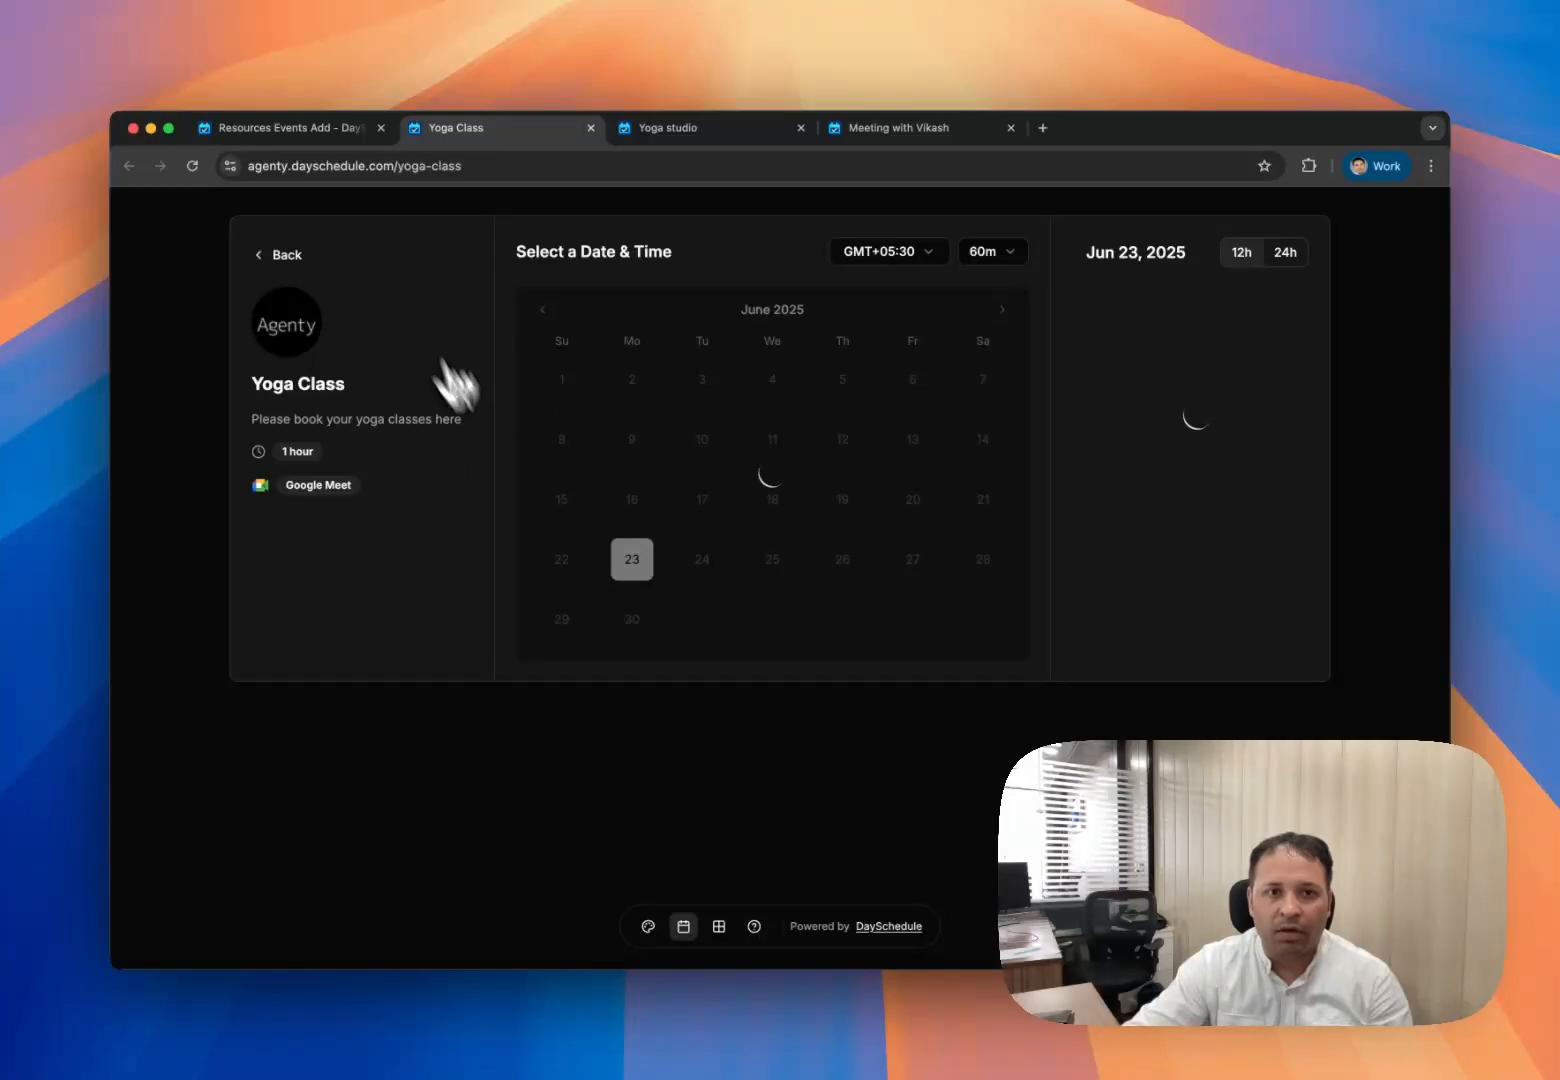
pyautogui.moveTo(261, 338); pyautogui.dragTo(446, 373)
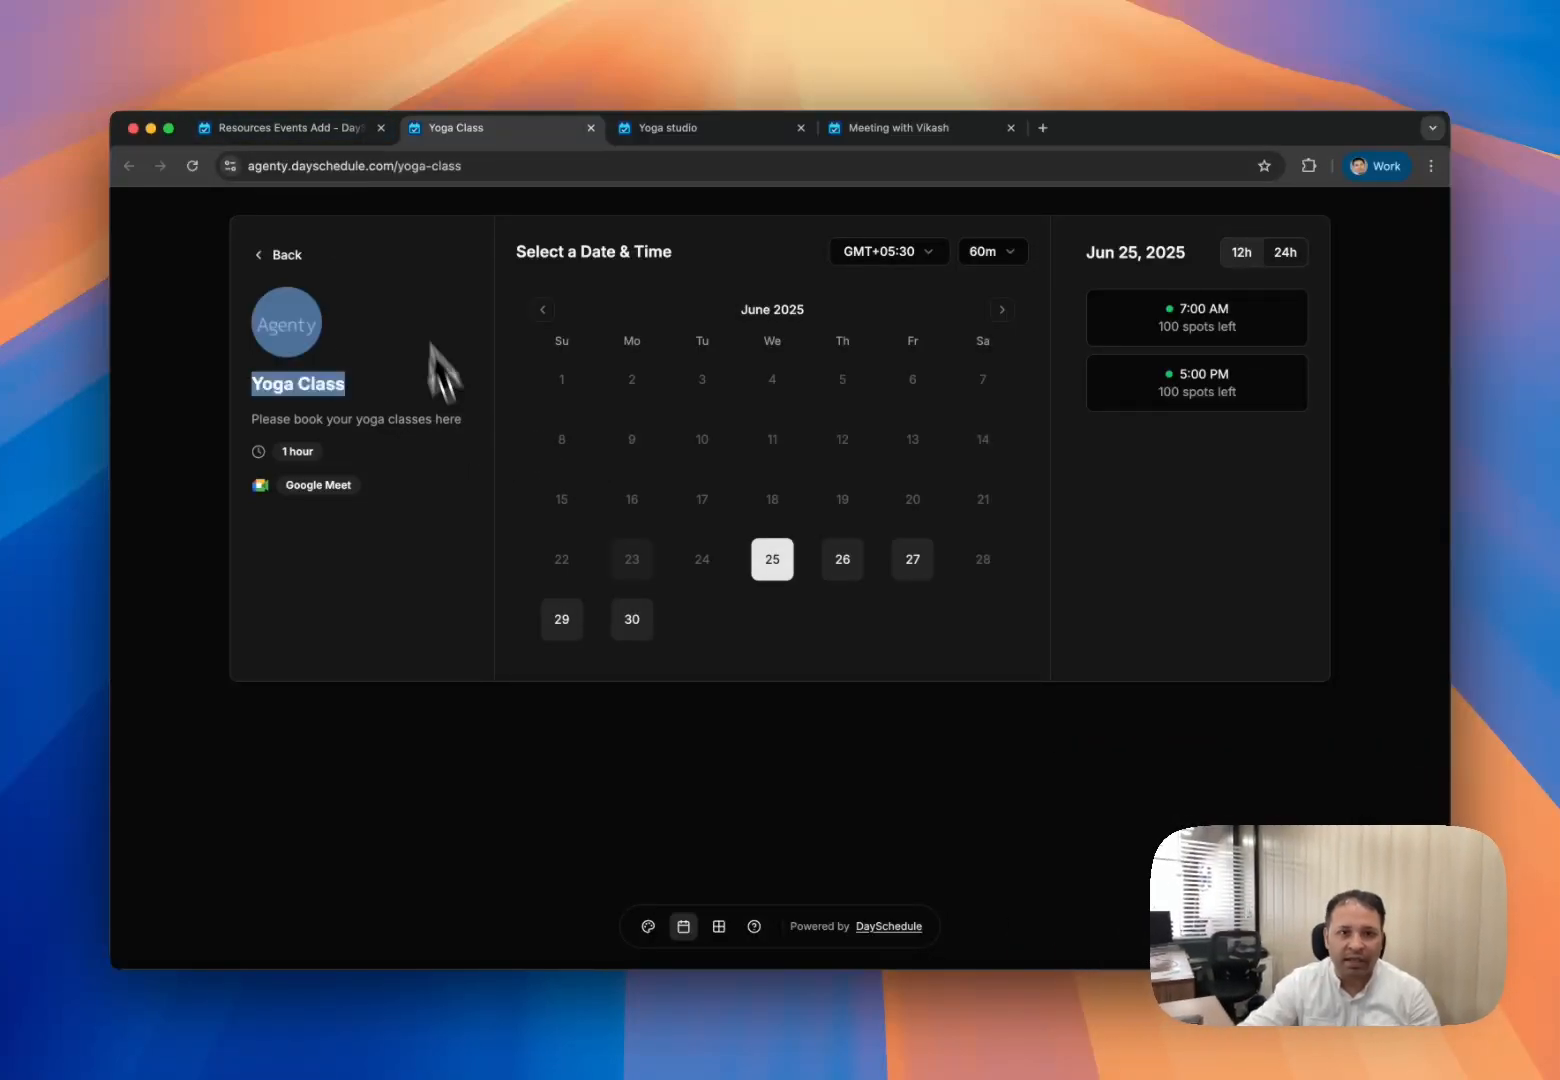
pyautogui.click(362, 132)
# - Switch the event's booking domain to yoga-studio-1.dayschedule.com and save
pyautogui.click(1011, 402)
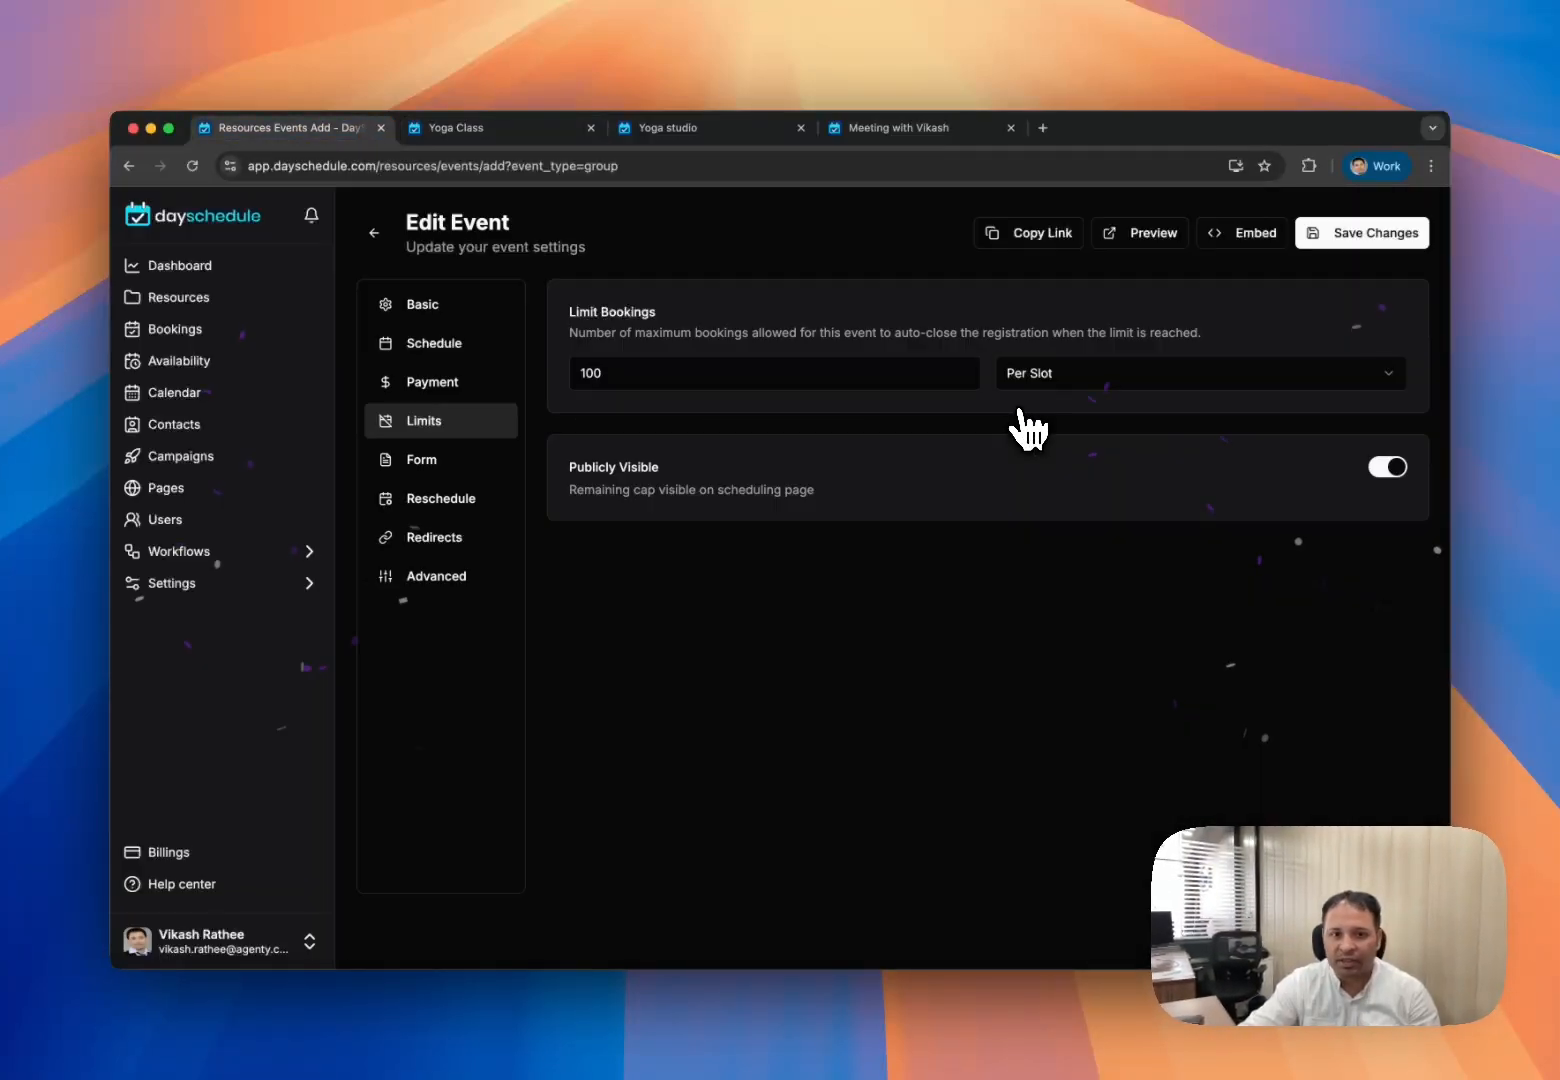
pyautogui.click(440, 316)
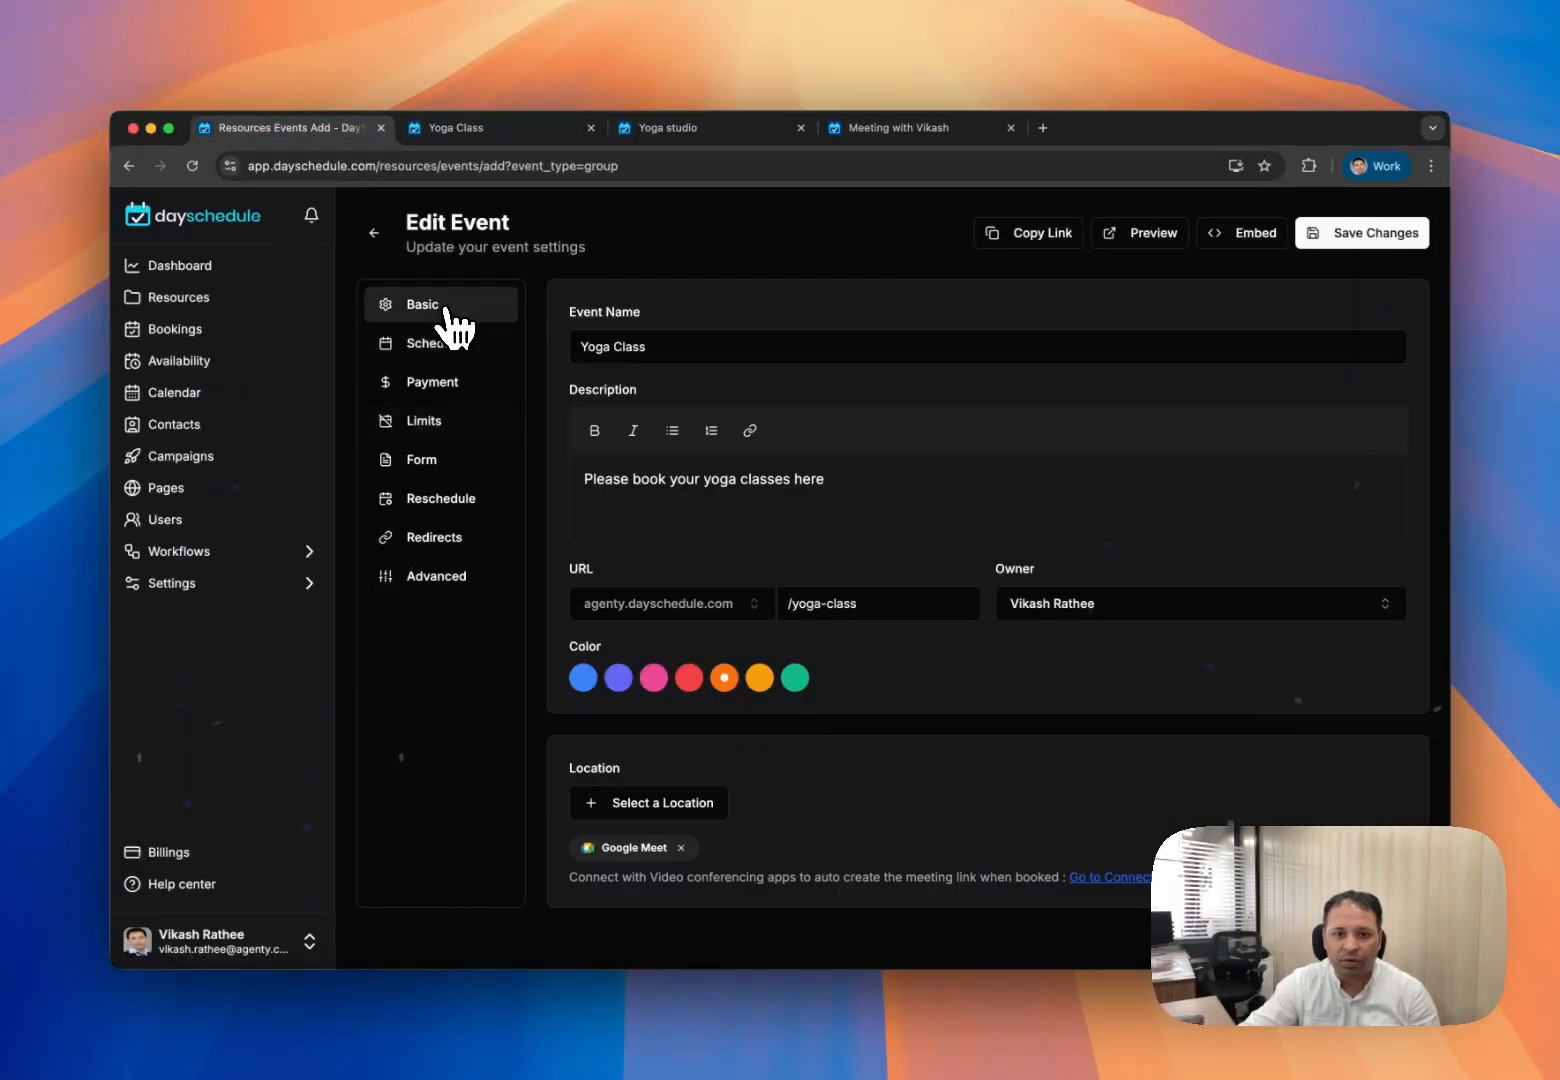
pyautogui.click(689, 604)
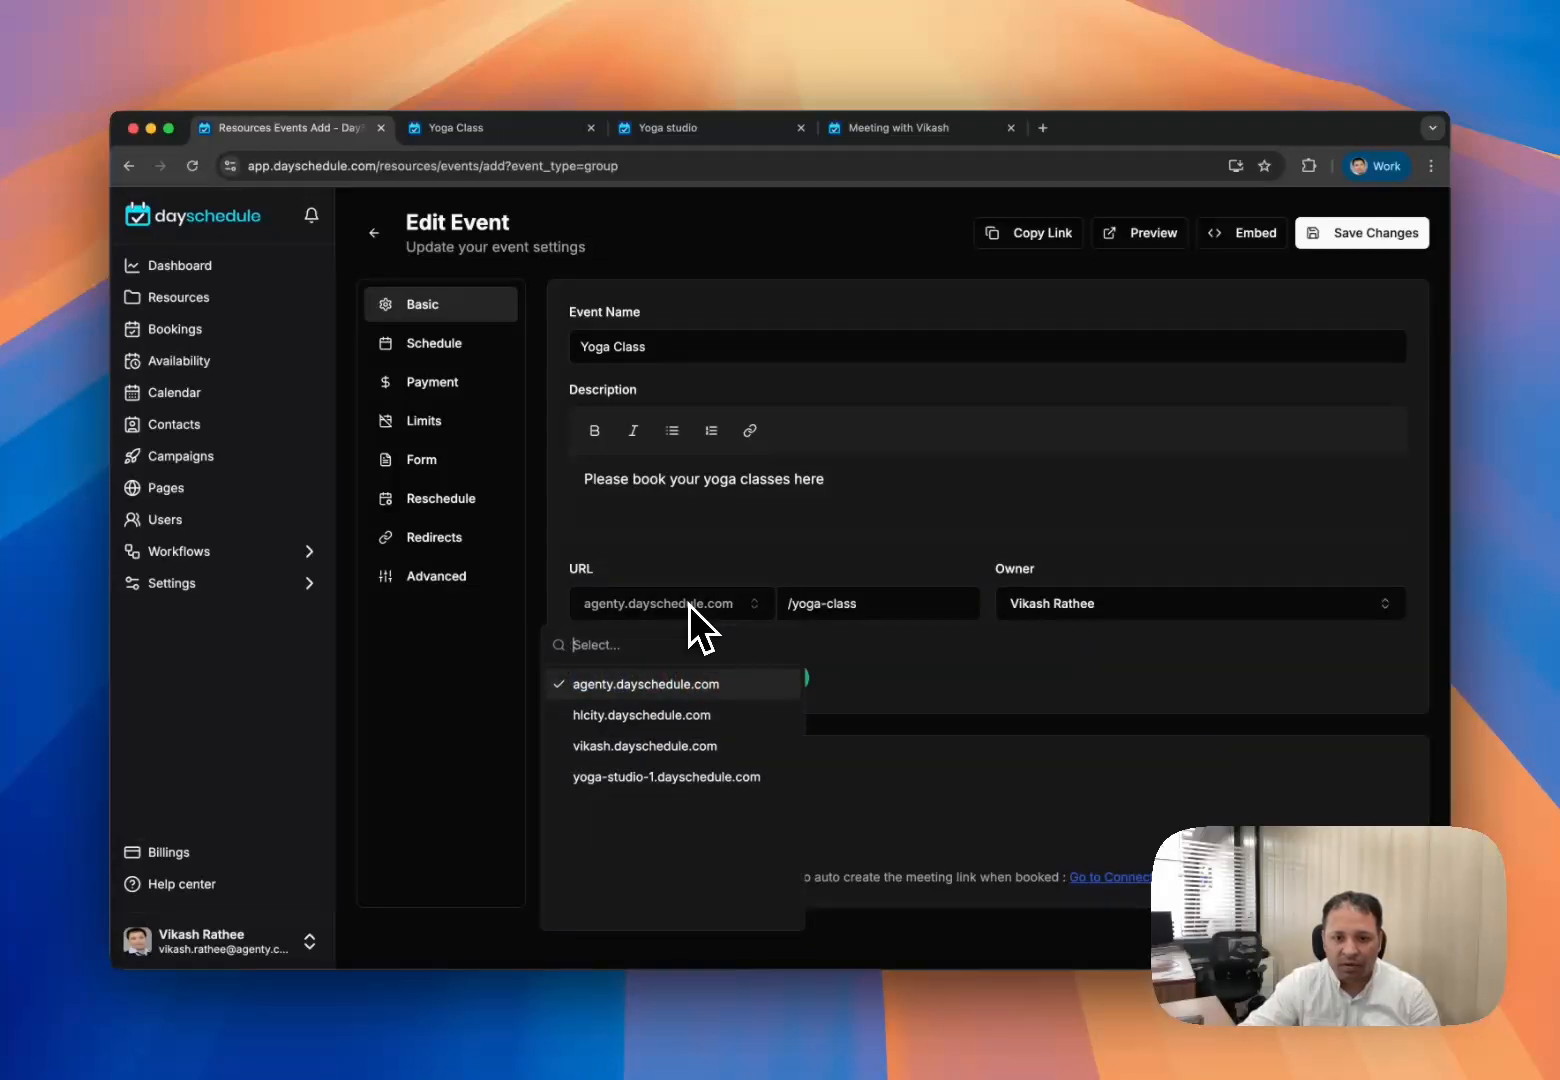
pyautogui.click(661, 778)
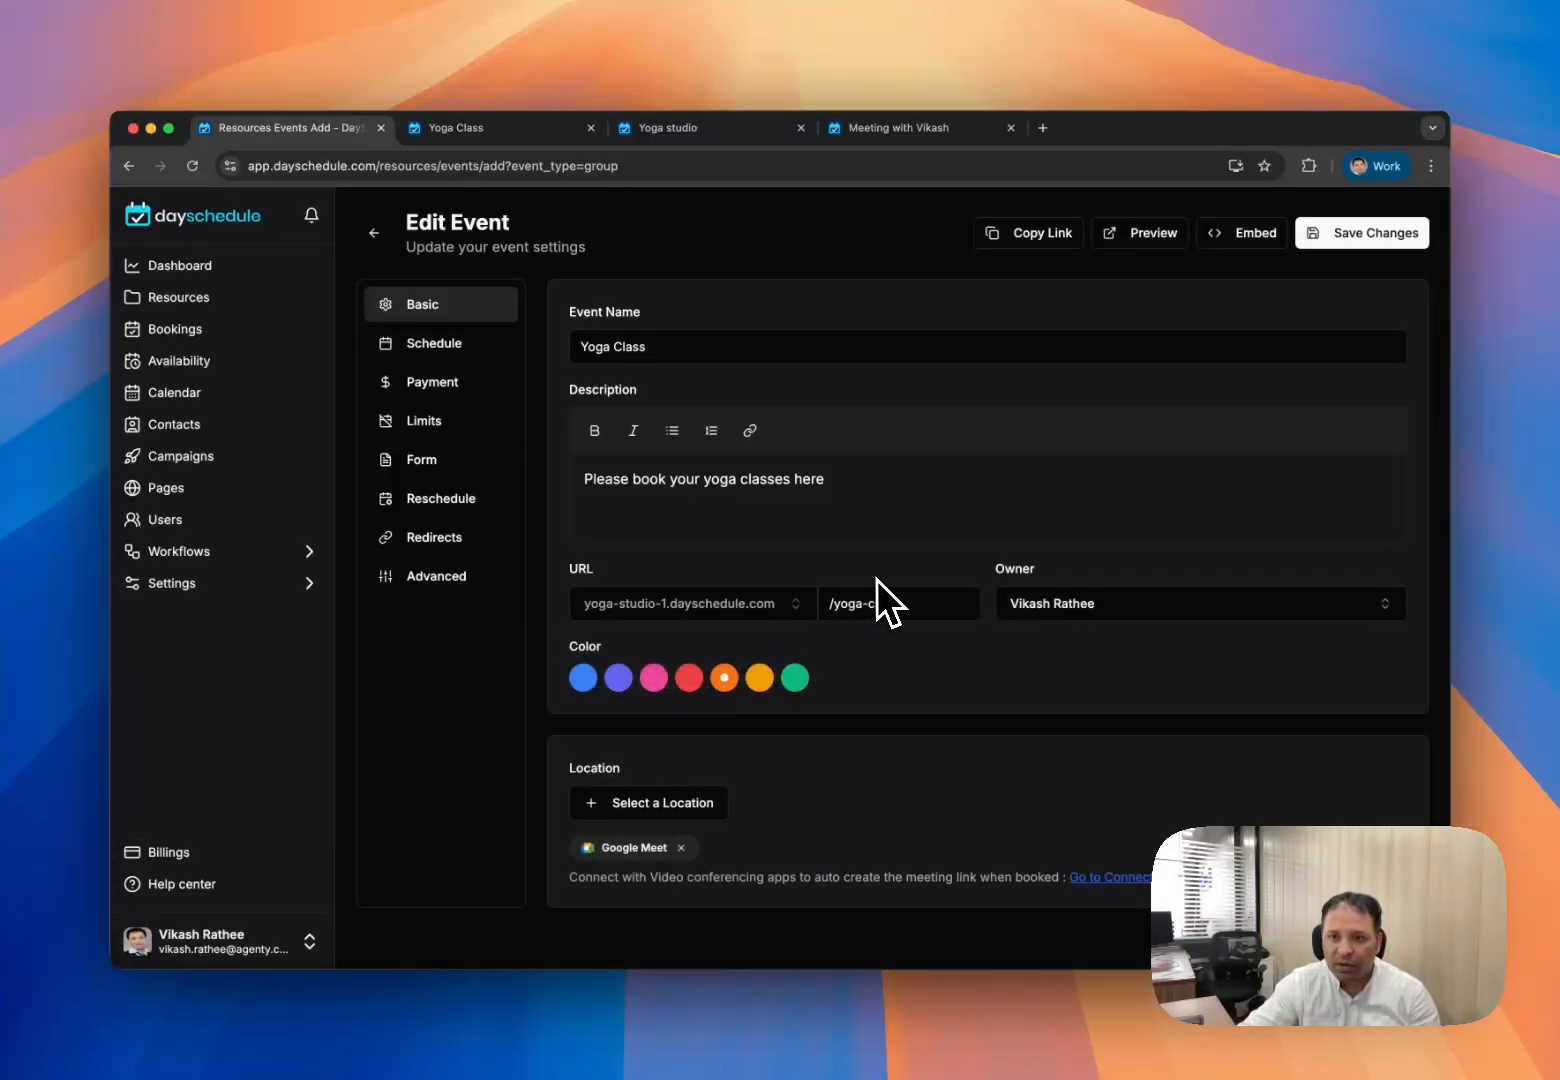
pyautogui.click(1322, 252)
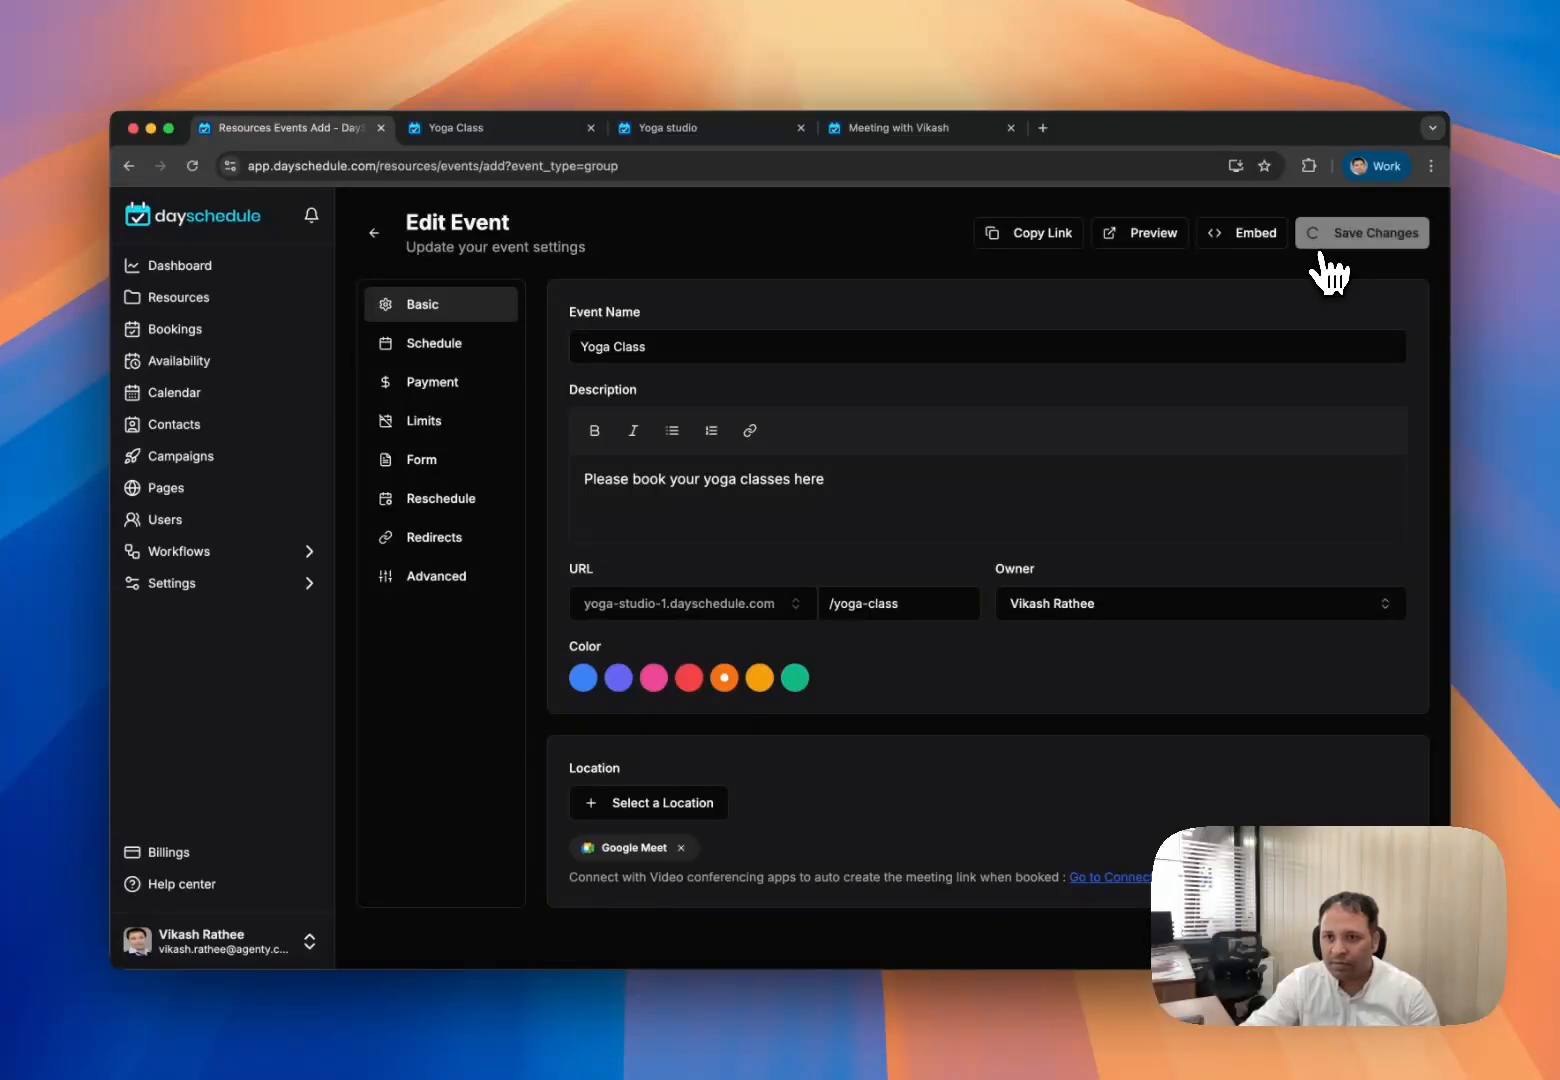
# - Preview the booking page on the new domain and close the extra browser tabs
pyautogui.click(782, 600)
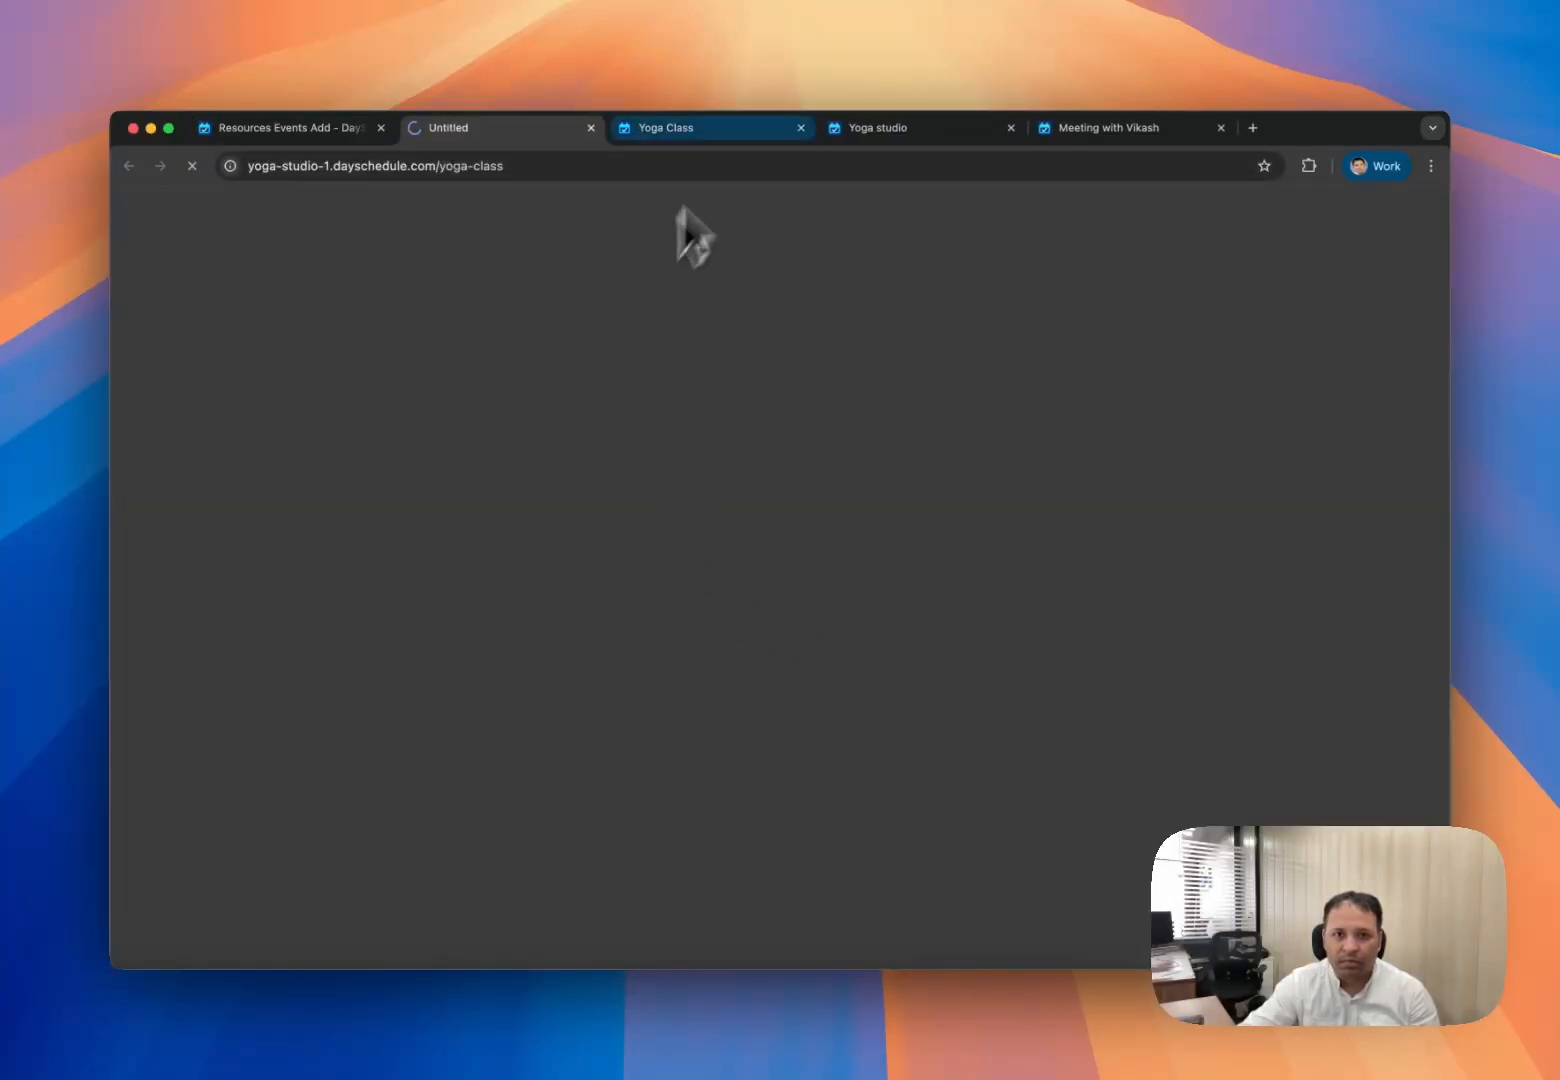
pyautogui.click(800, 128)
pyautogui.click(800, 128)
pyautogui.click(800, 128)
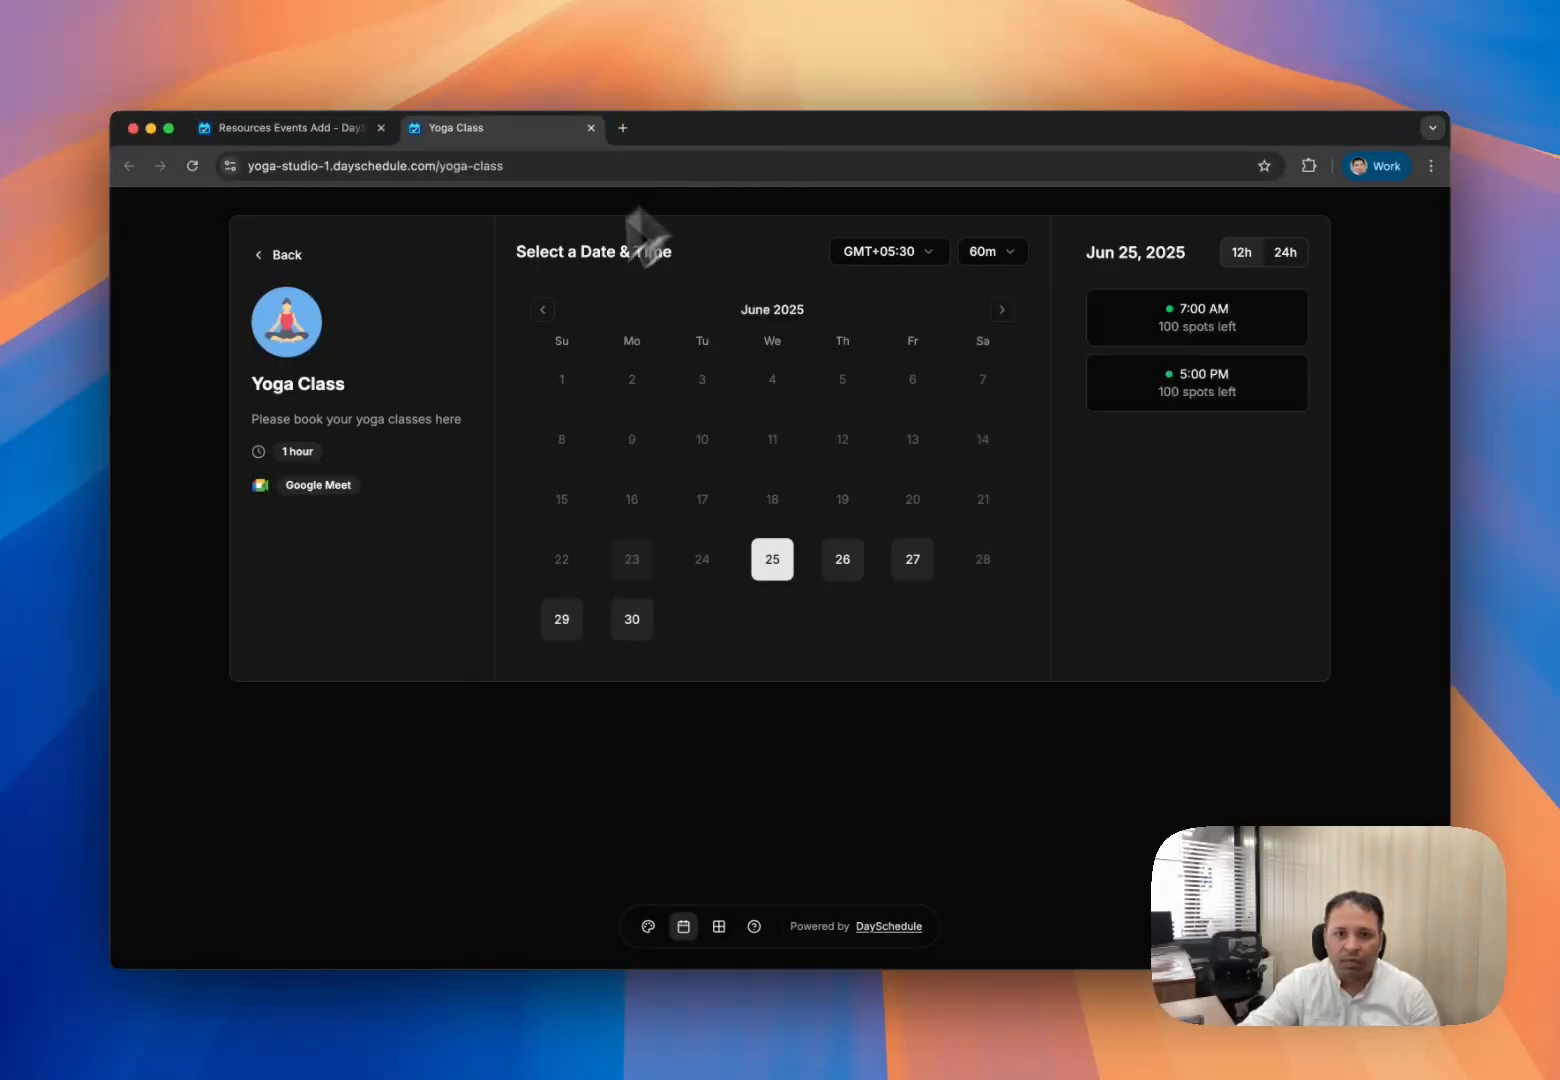
# - Book the June 25 7:00 AM Yoga Class slot from the Yoga studio landing page
pyautogui.click(282, 255)
pyautogui.moveTo(701, 342); pyautogui.dragTo(856, 342)
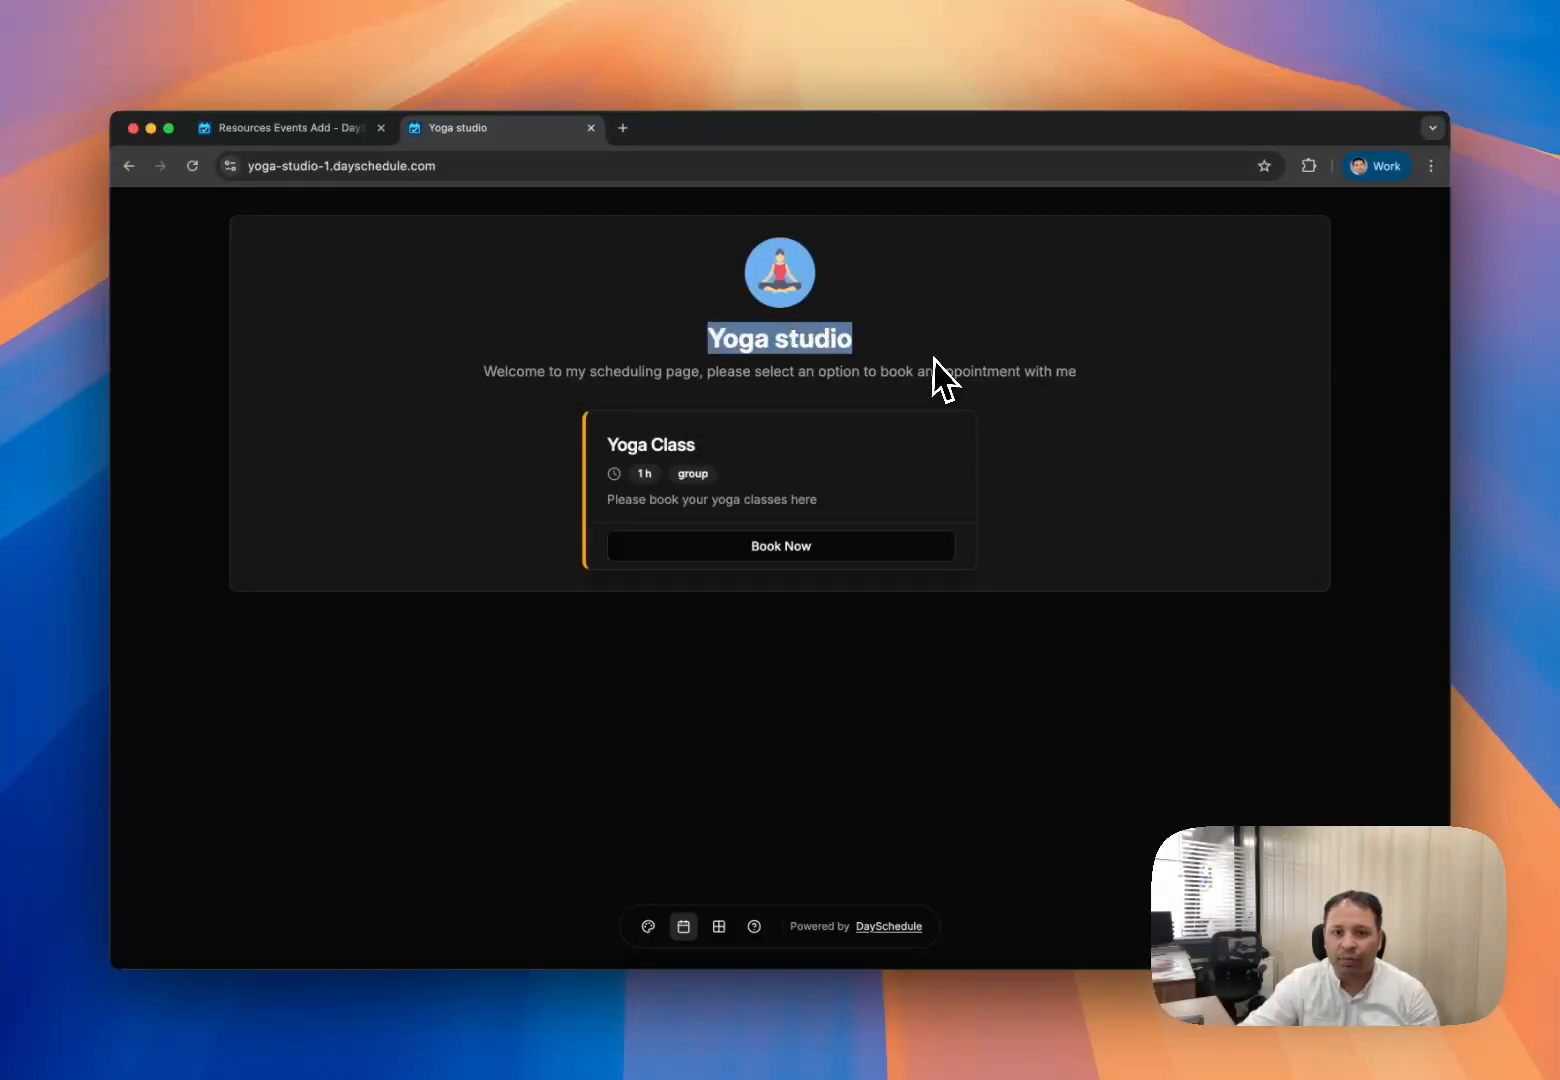
pyautogui.click(672, 468)
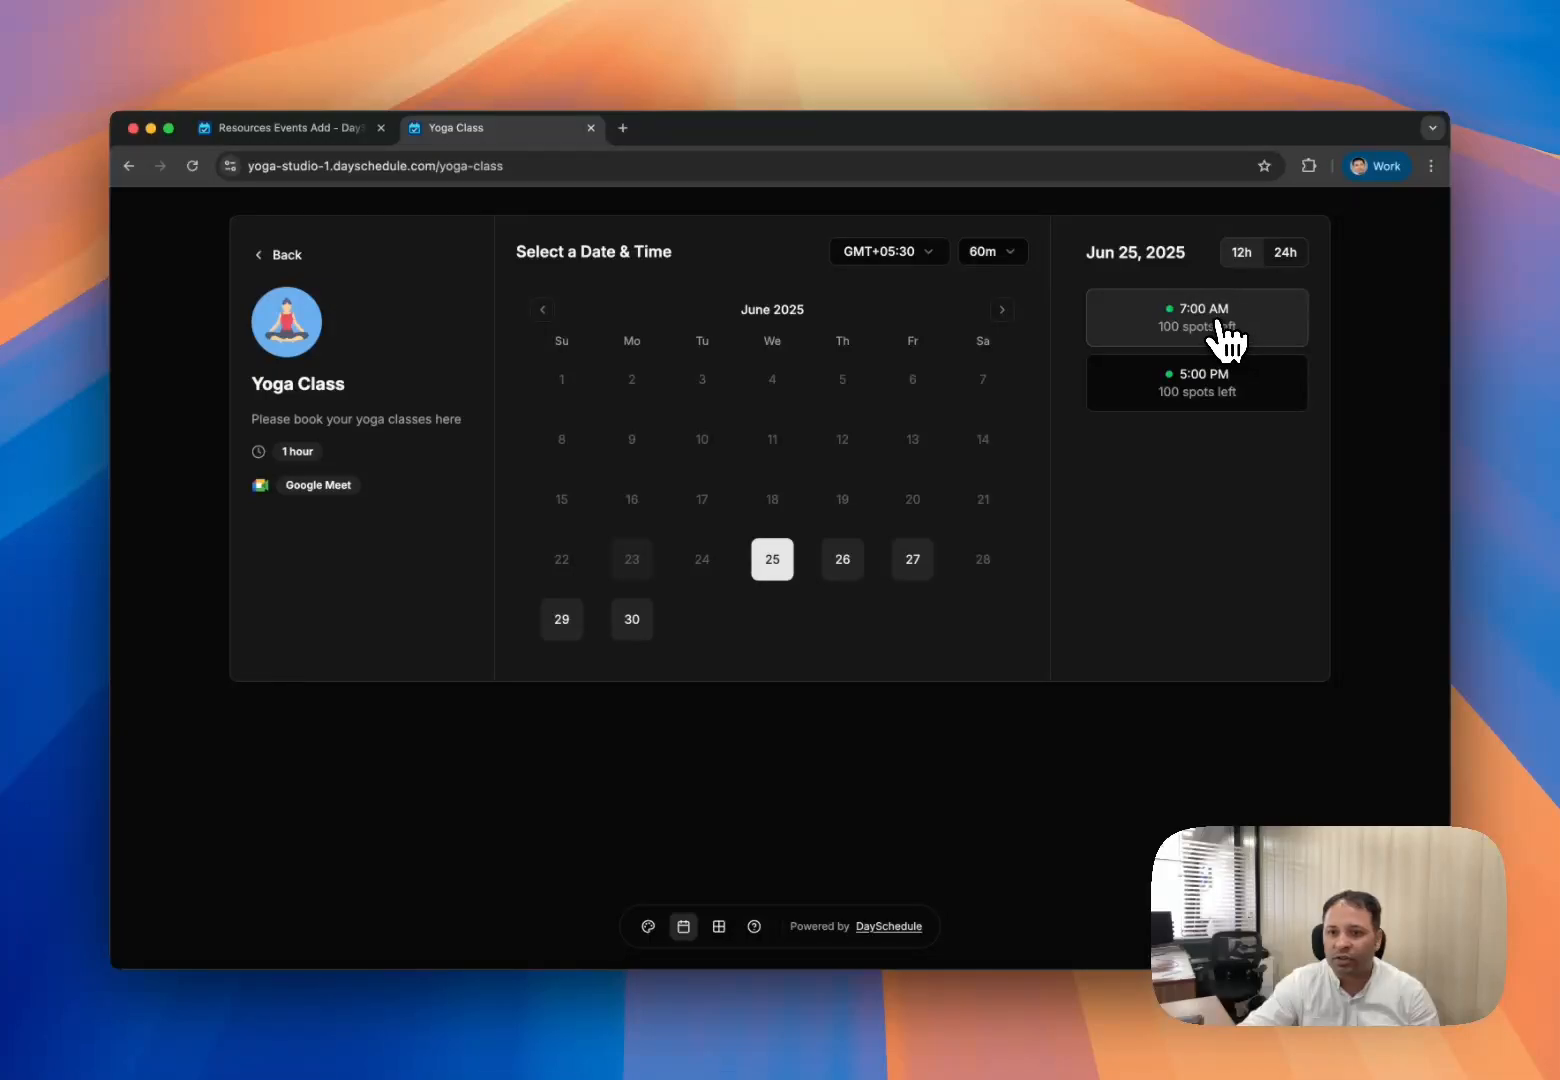
pyautogui.click(1222, 345)
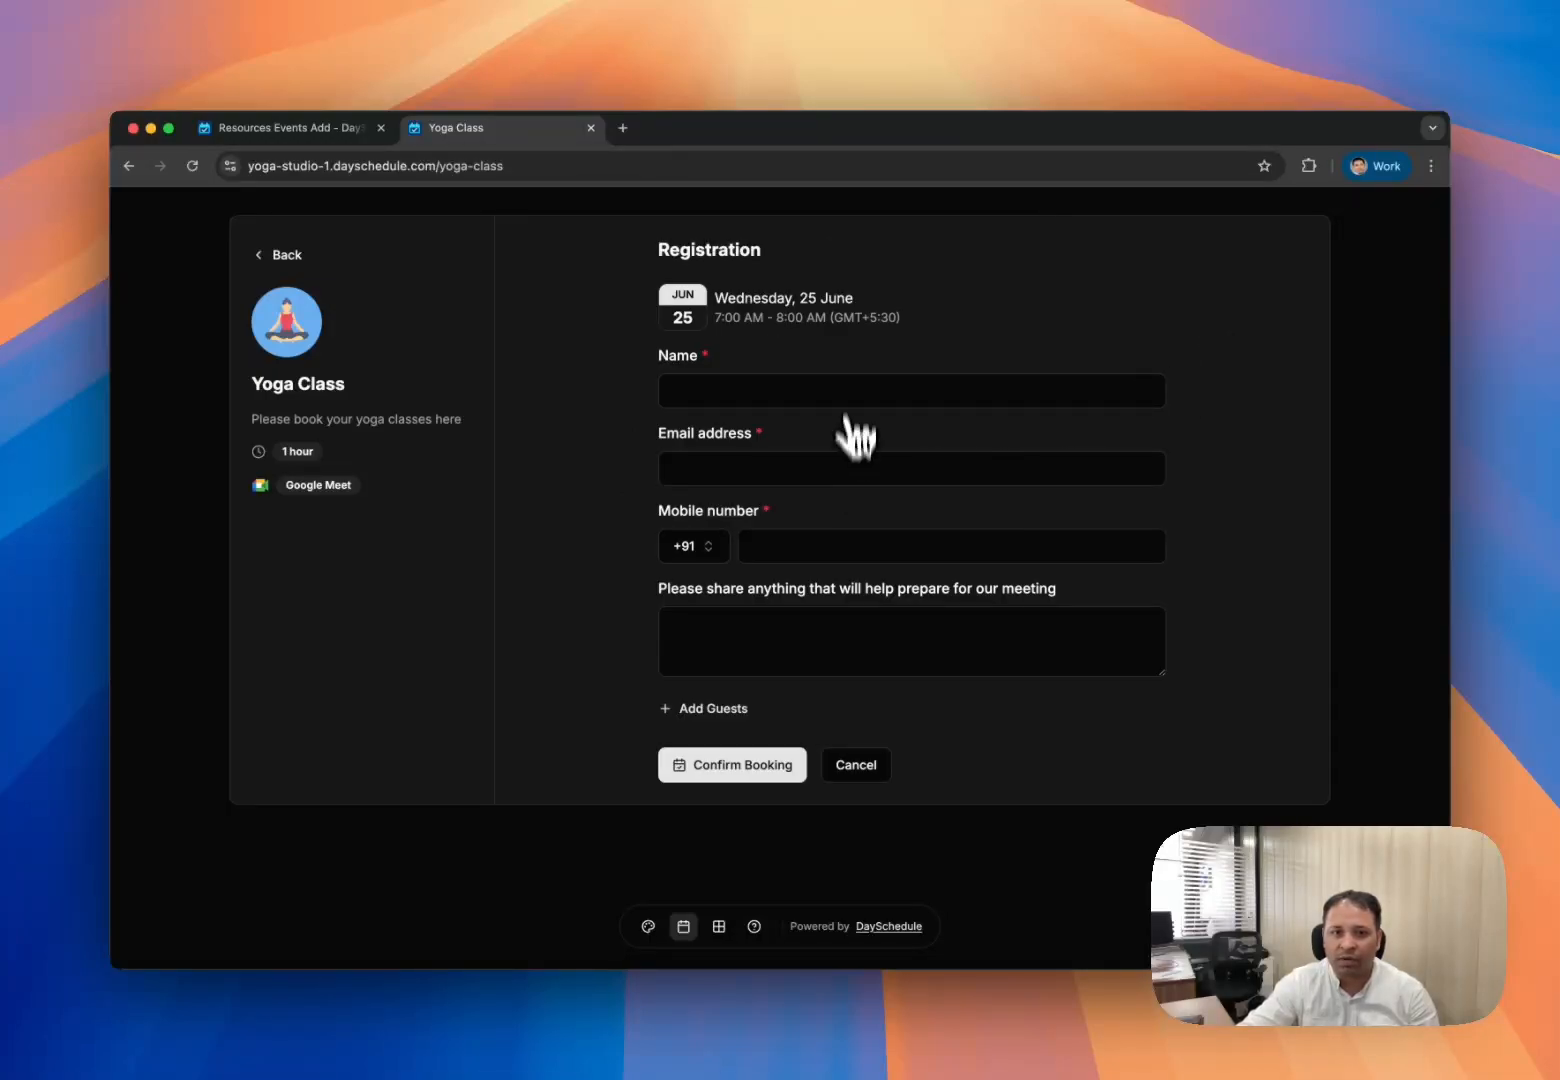
pyautogui.click(350, 128)
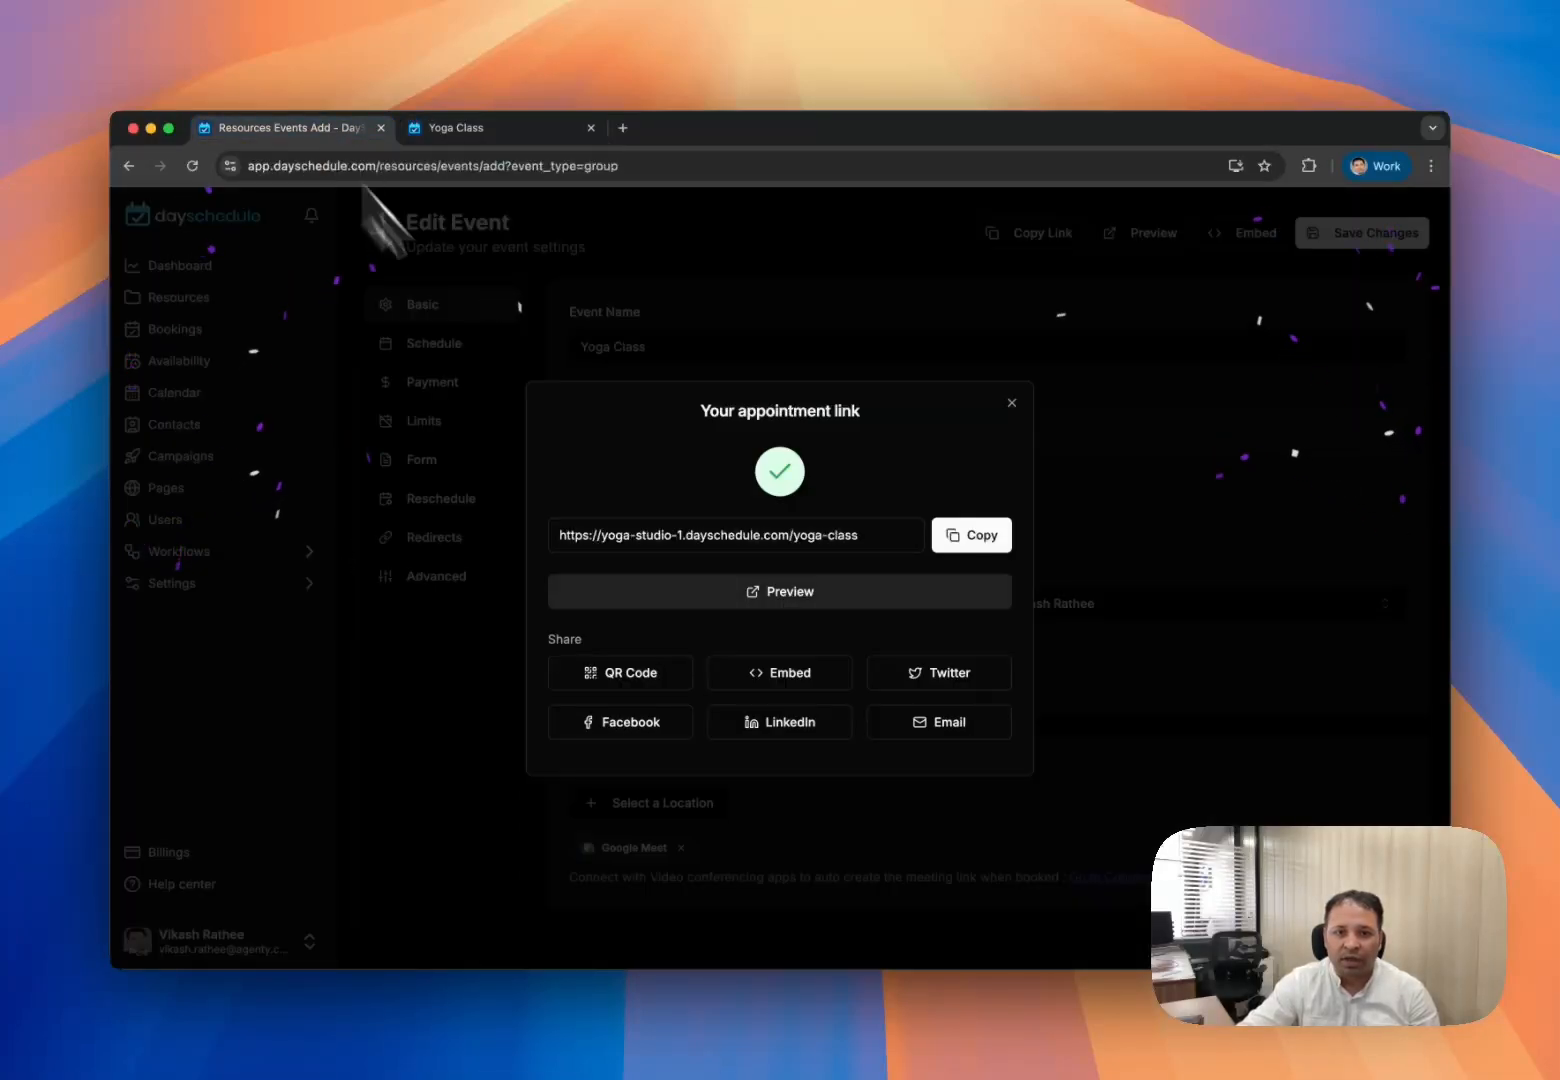
# - Lower the booking limit from 100 to 50 per slot and save
pyautogui.click(1012, 404)
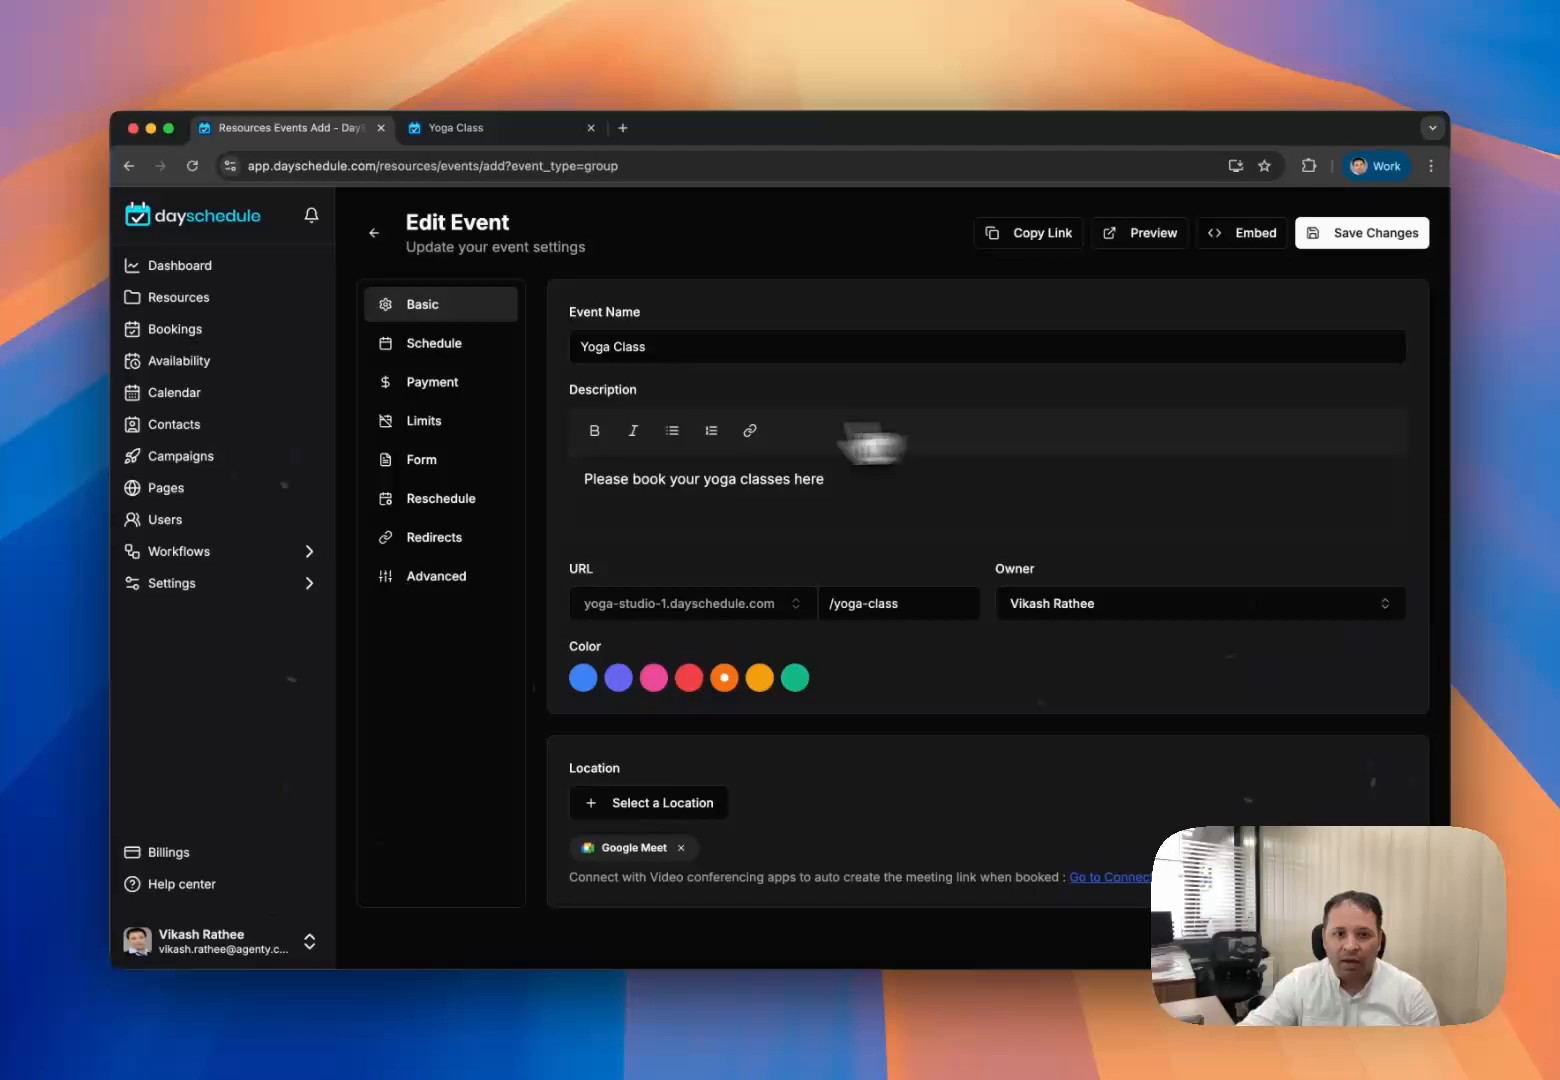
pyautogui.click(432, 424)
pyautogui.click(688, 376)
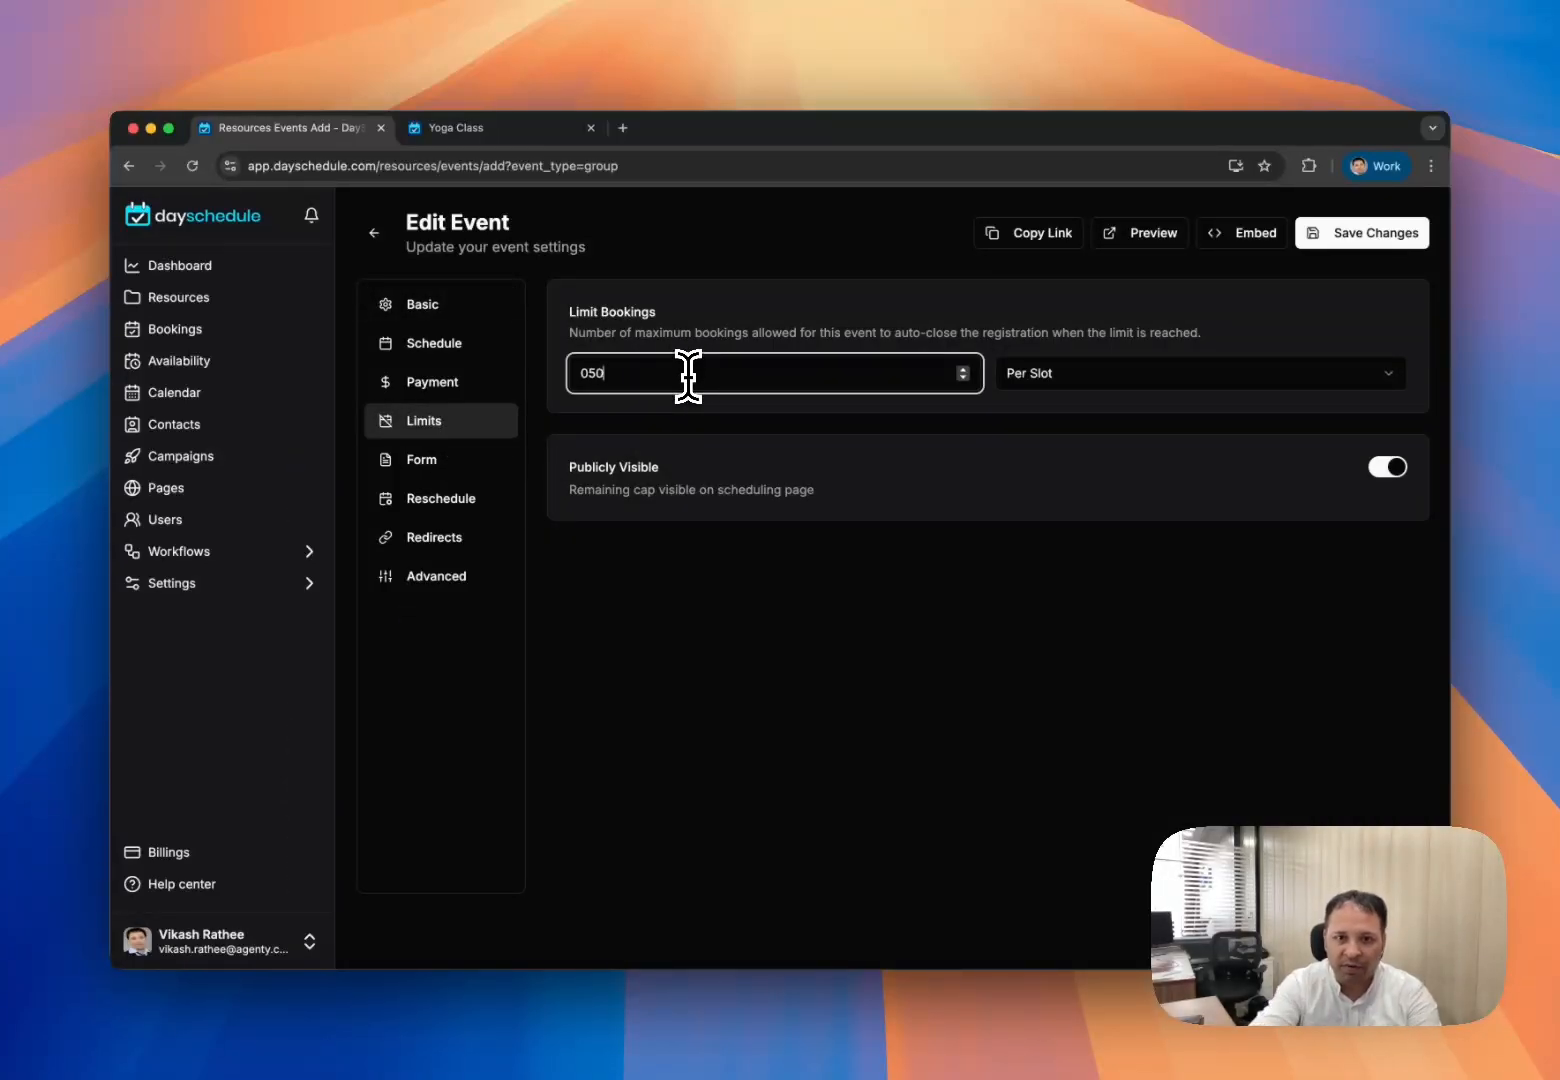
pyautogui.click(781, 617)
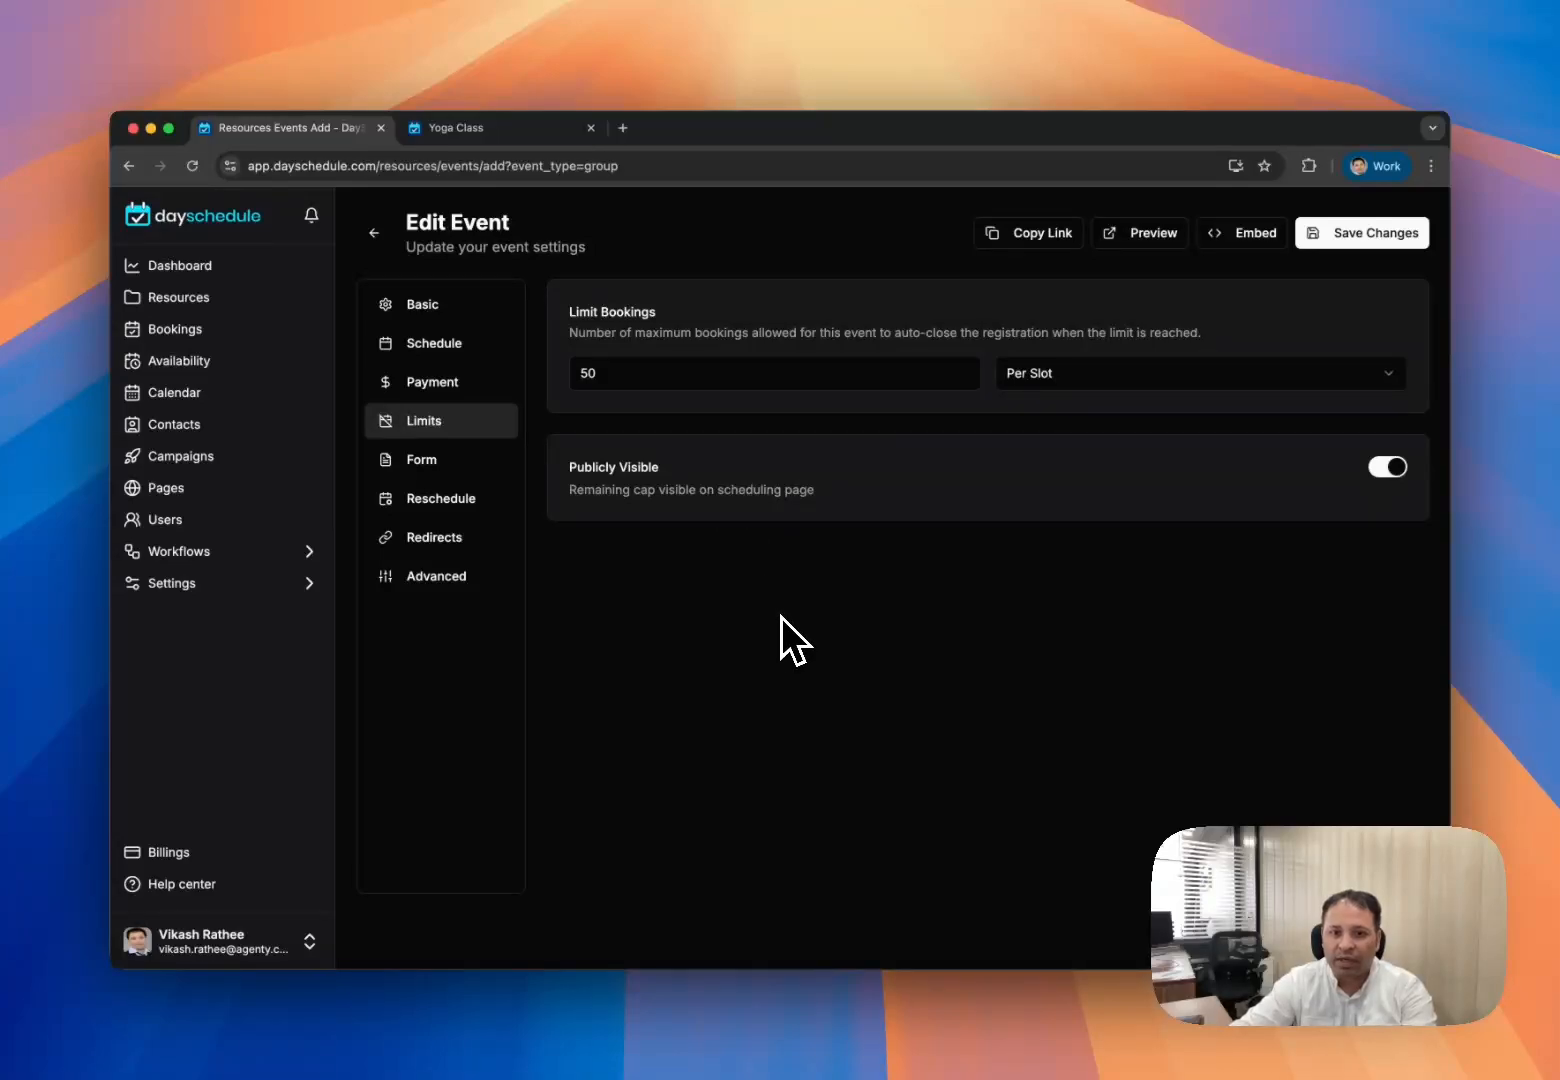
pyautogui.click(1348, 238)
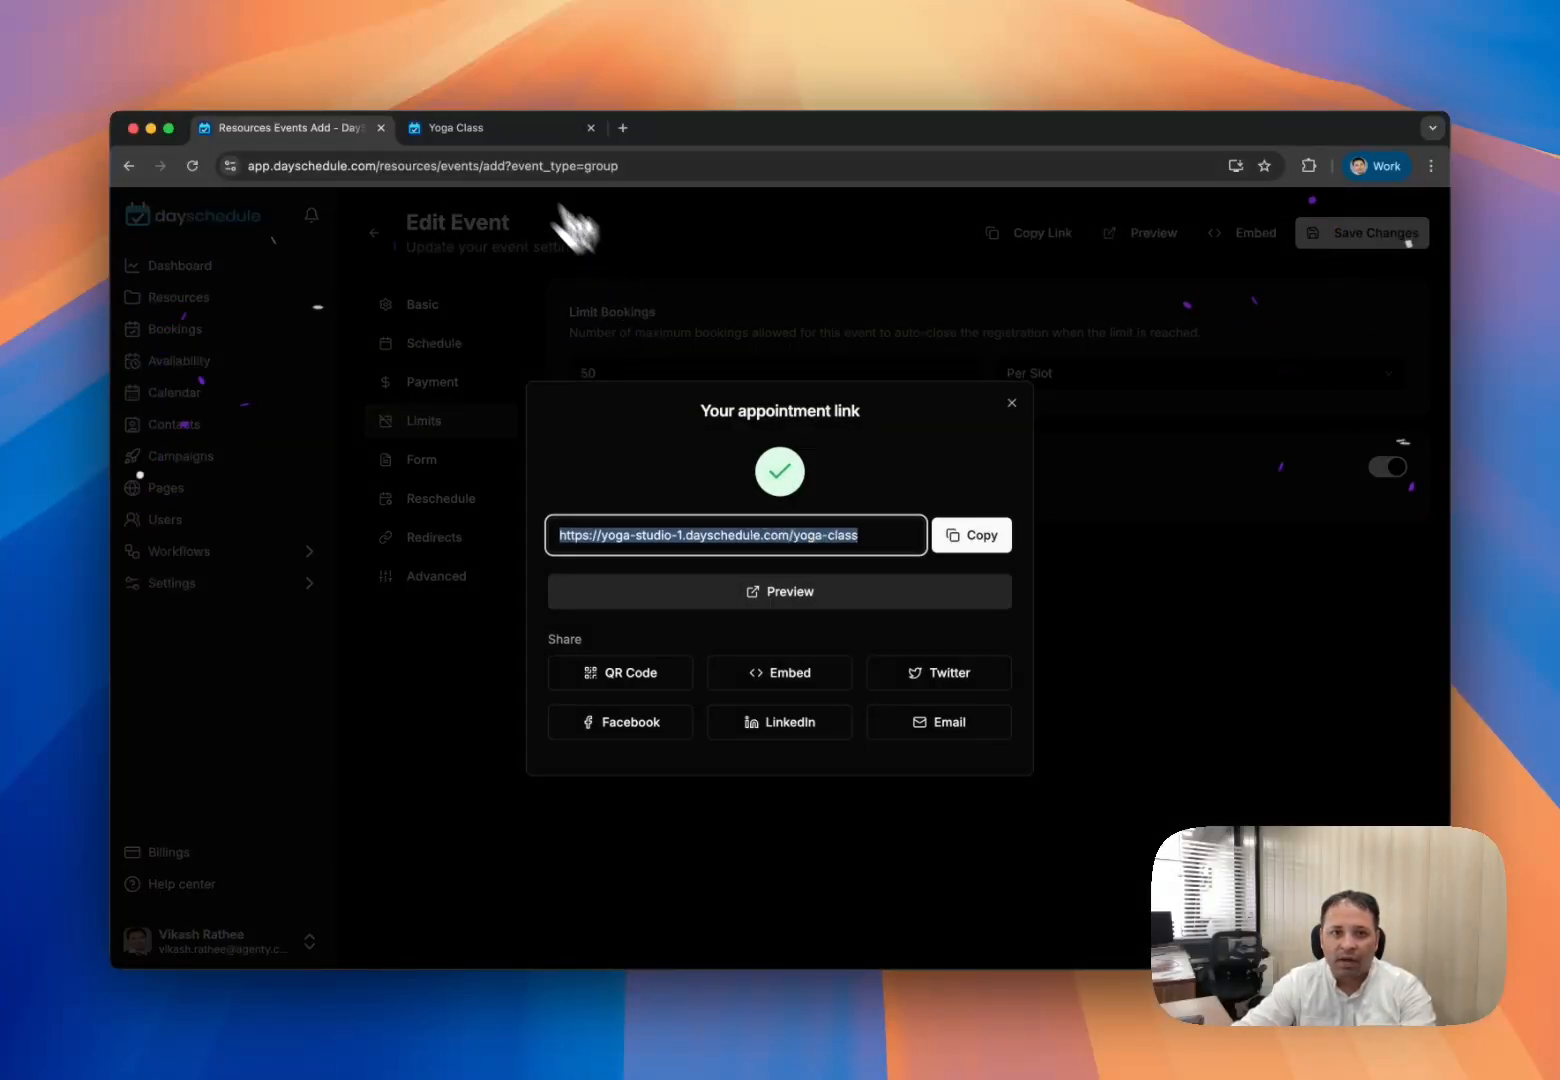
# - Reload the public booking page to confirm June 25 slots show 50 spots left
pyautogui.click(456, 128)
pyautogui.click(193, 165)
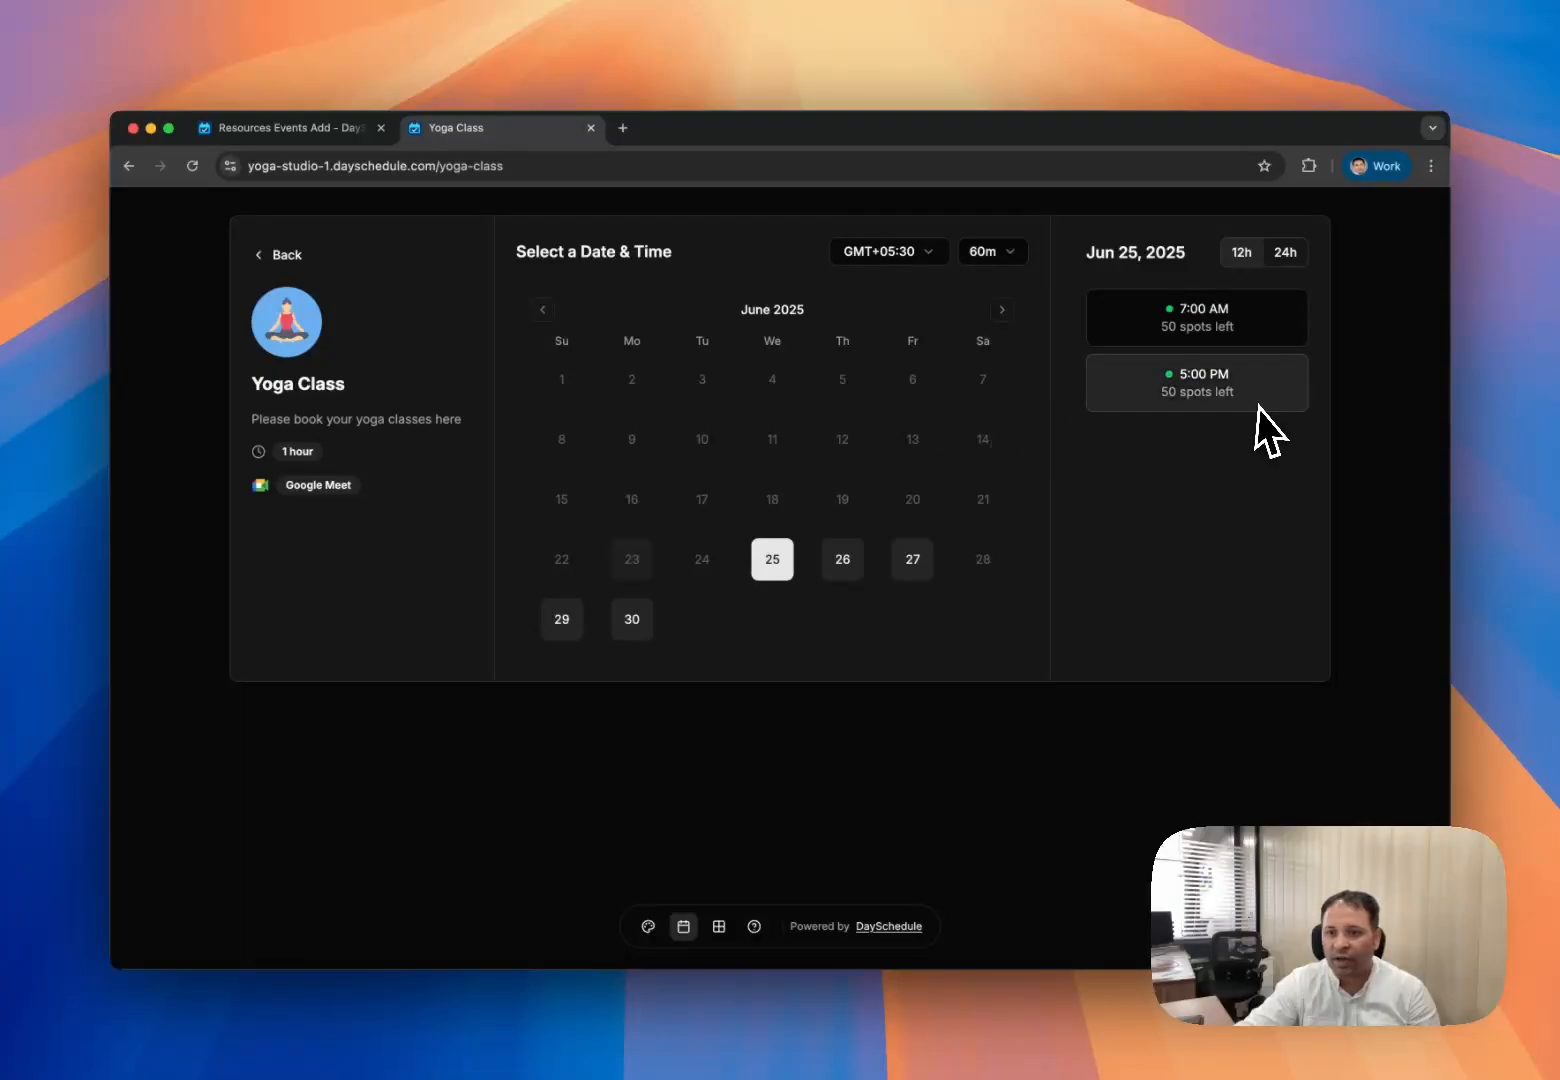
pyautogui.click(246, 126)
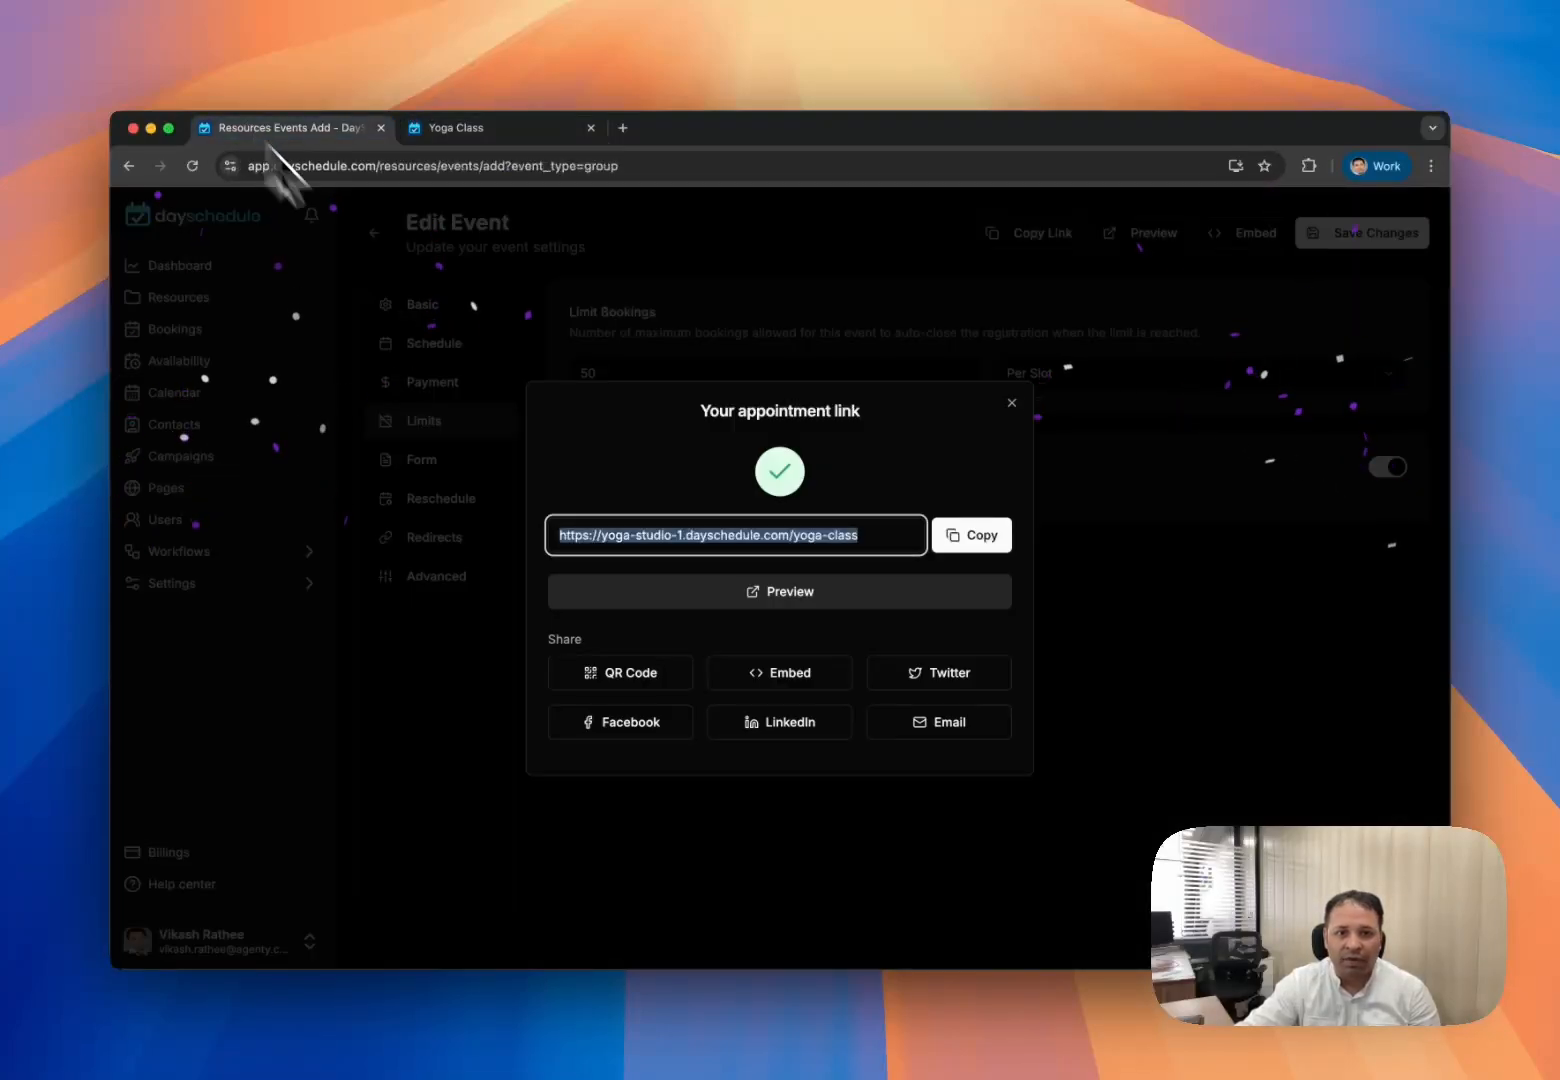
pyautogui.click(508, 402)
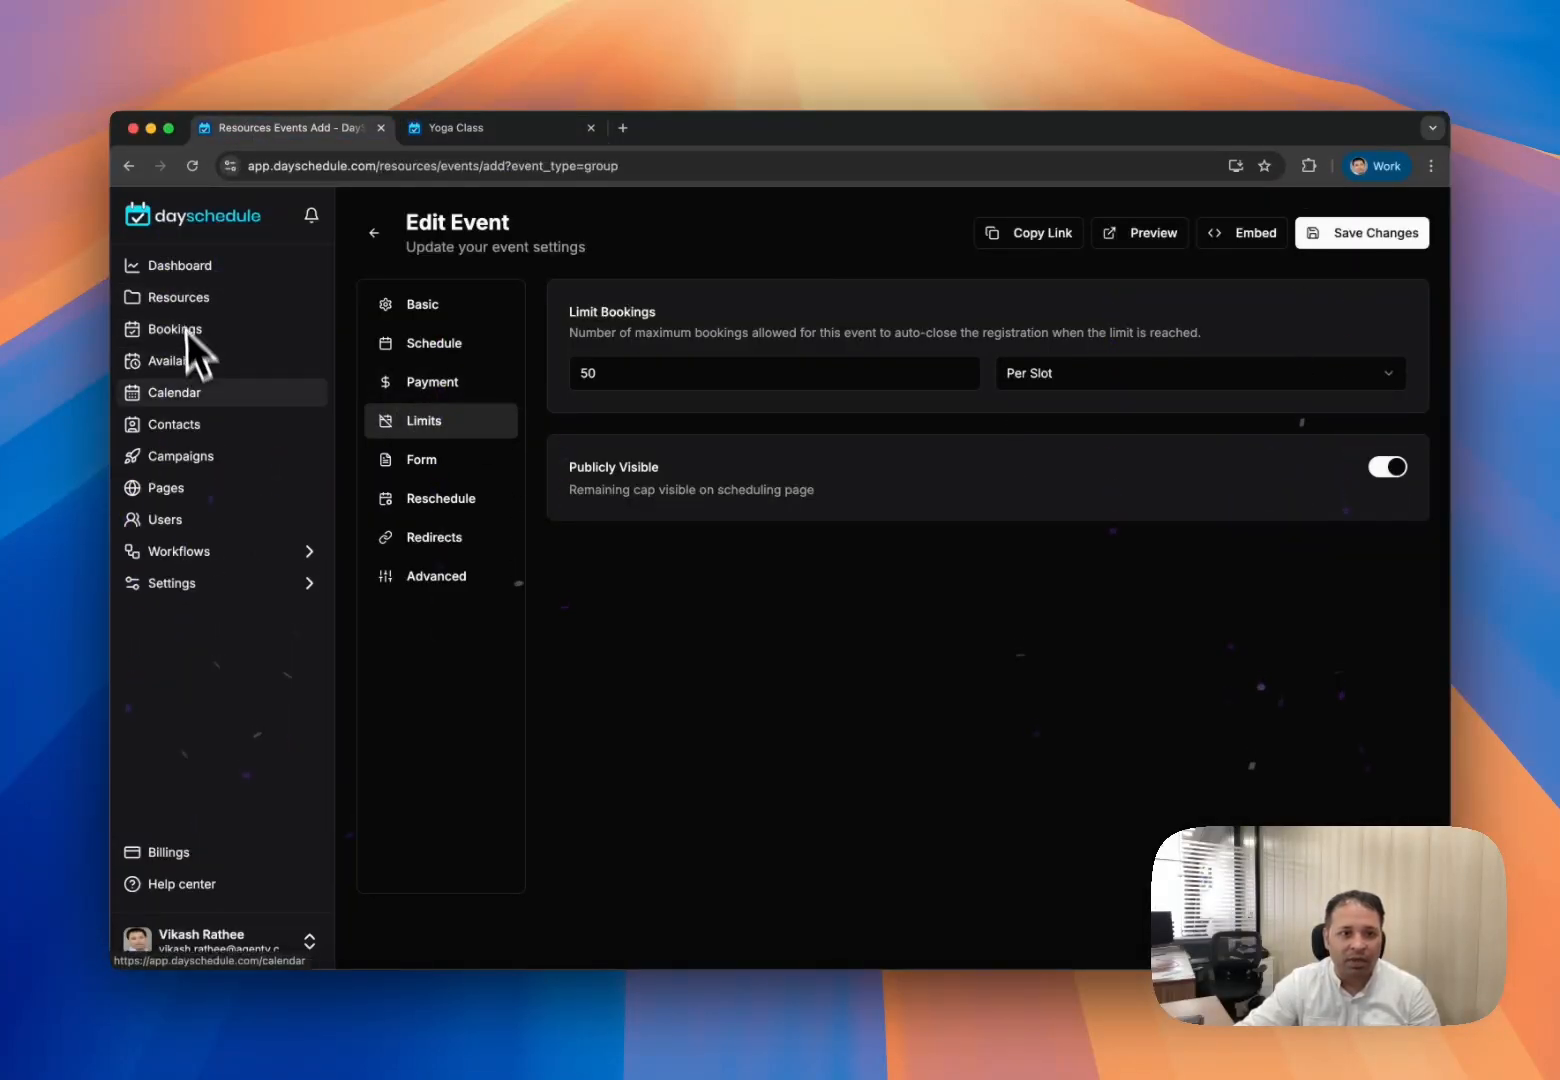
# - Open the Default schedule from My Availability for editing
pyautogui.click(178, 361)
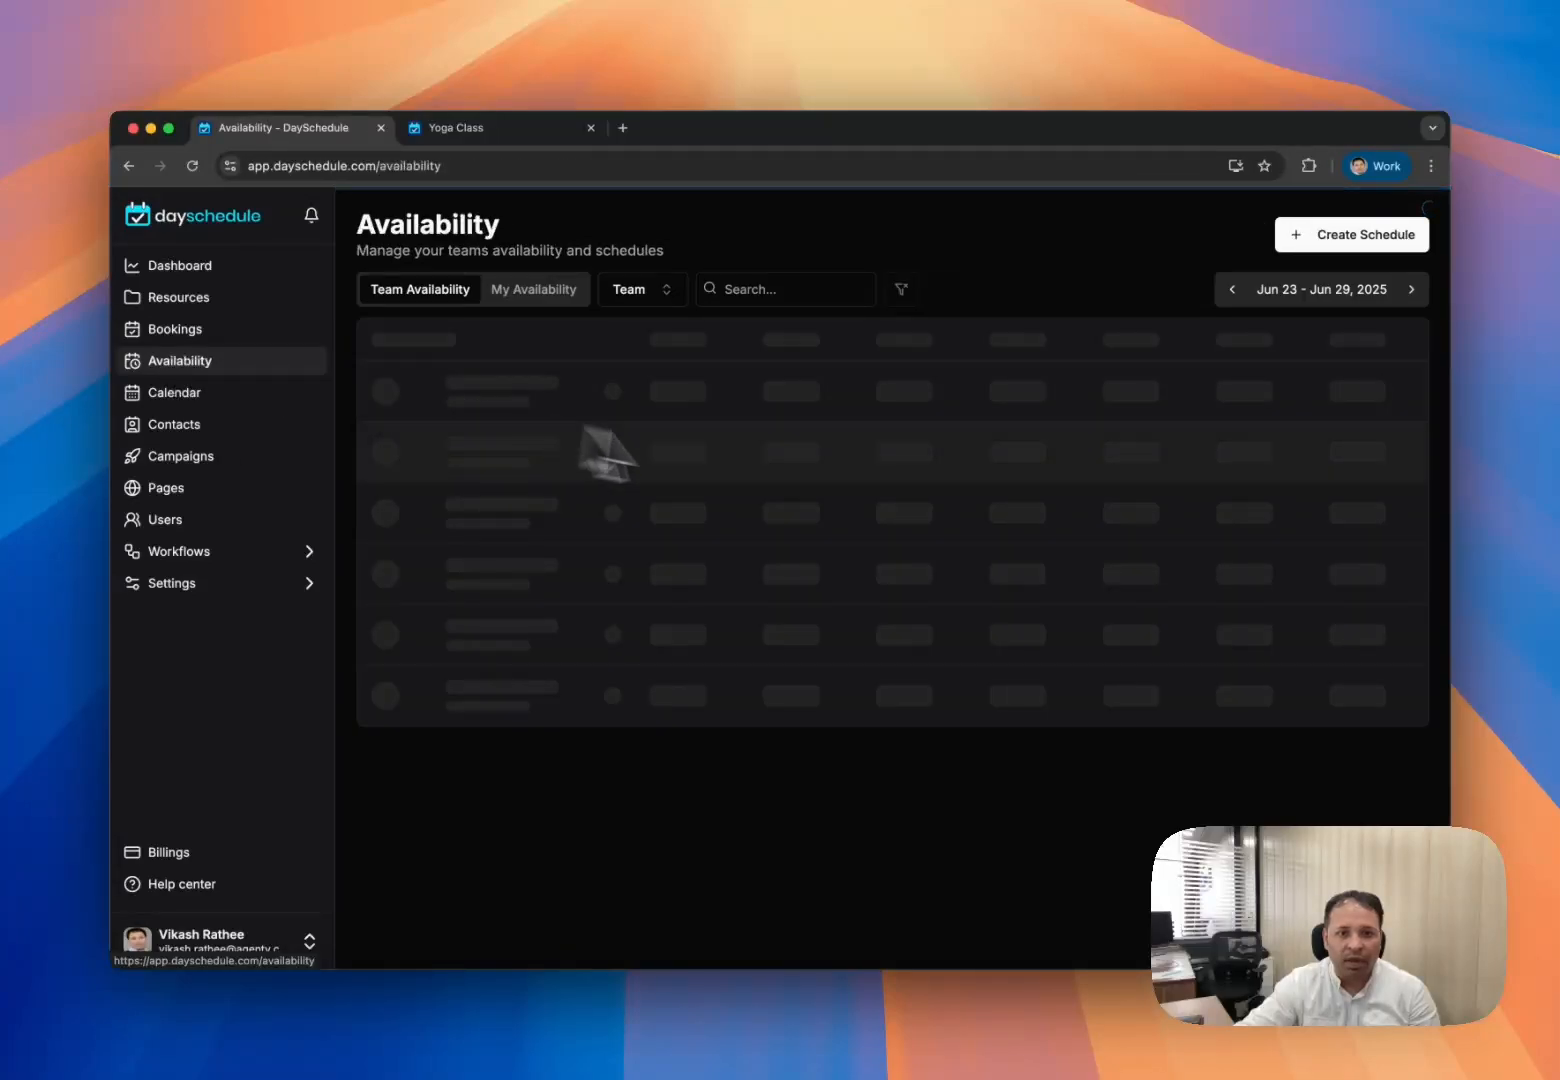
pyautogui.click(536, 292)
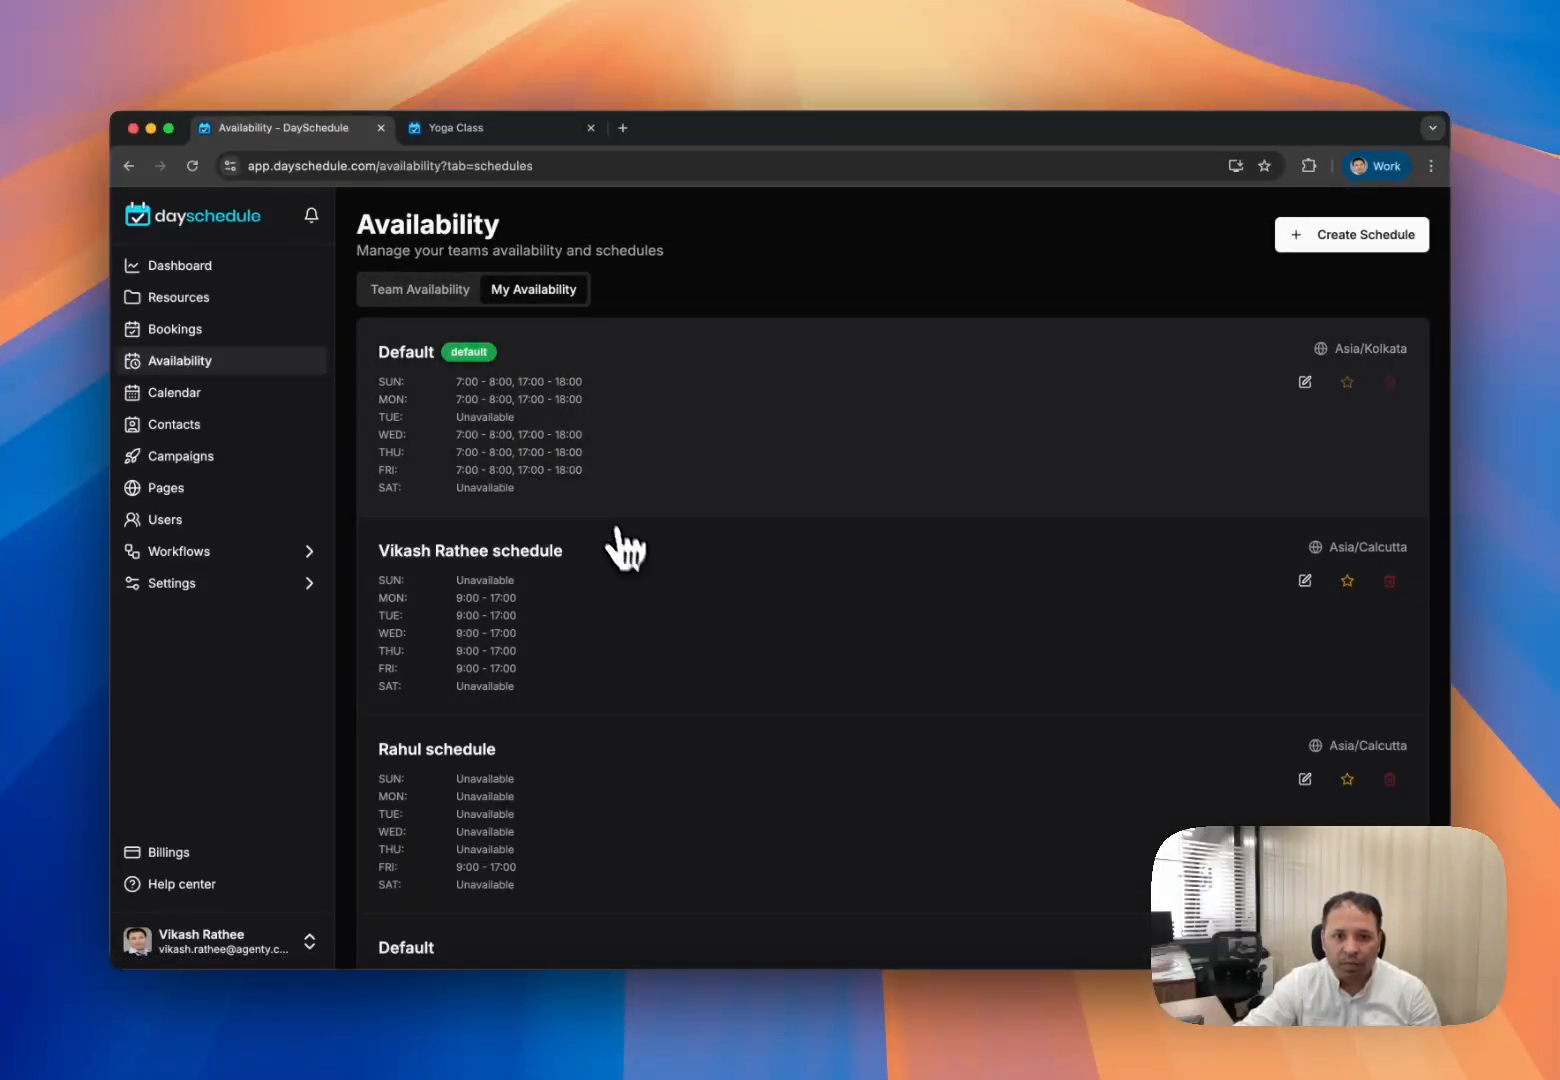
pyautogui.click(1305, 382)
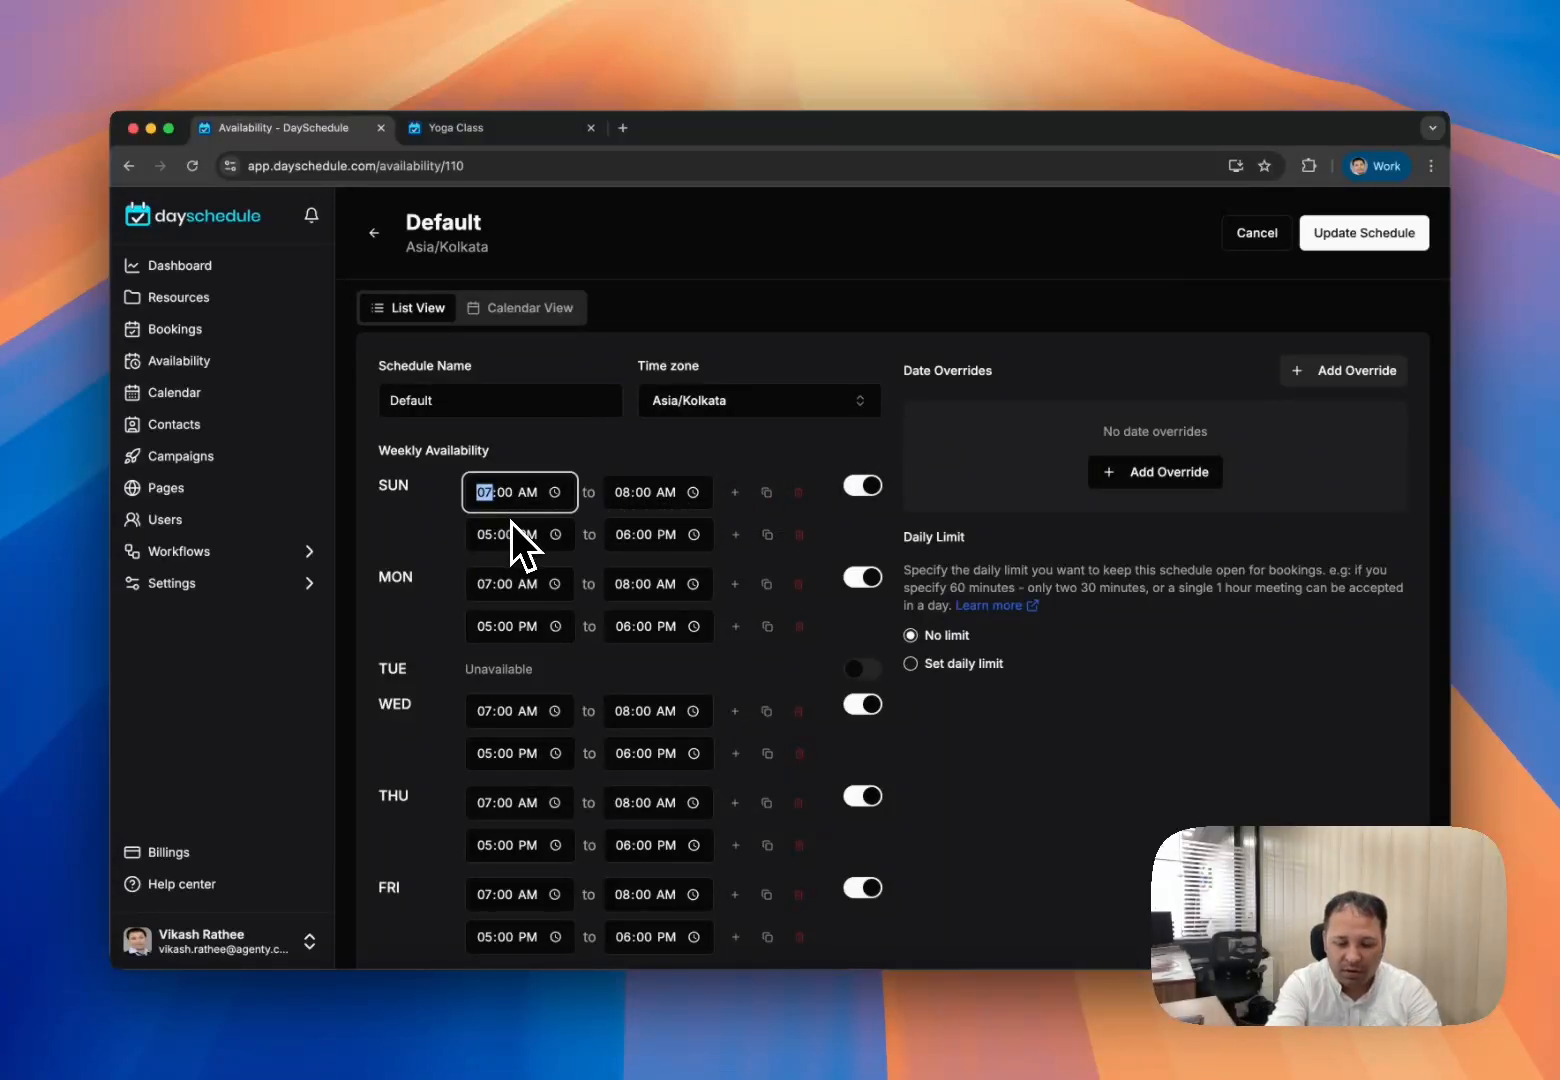
# - Set Sunday's morning slot to 06:00–07:00 AM, copy it to all available days, and save
pyautogui.write('06')
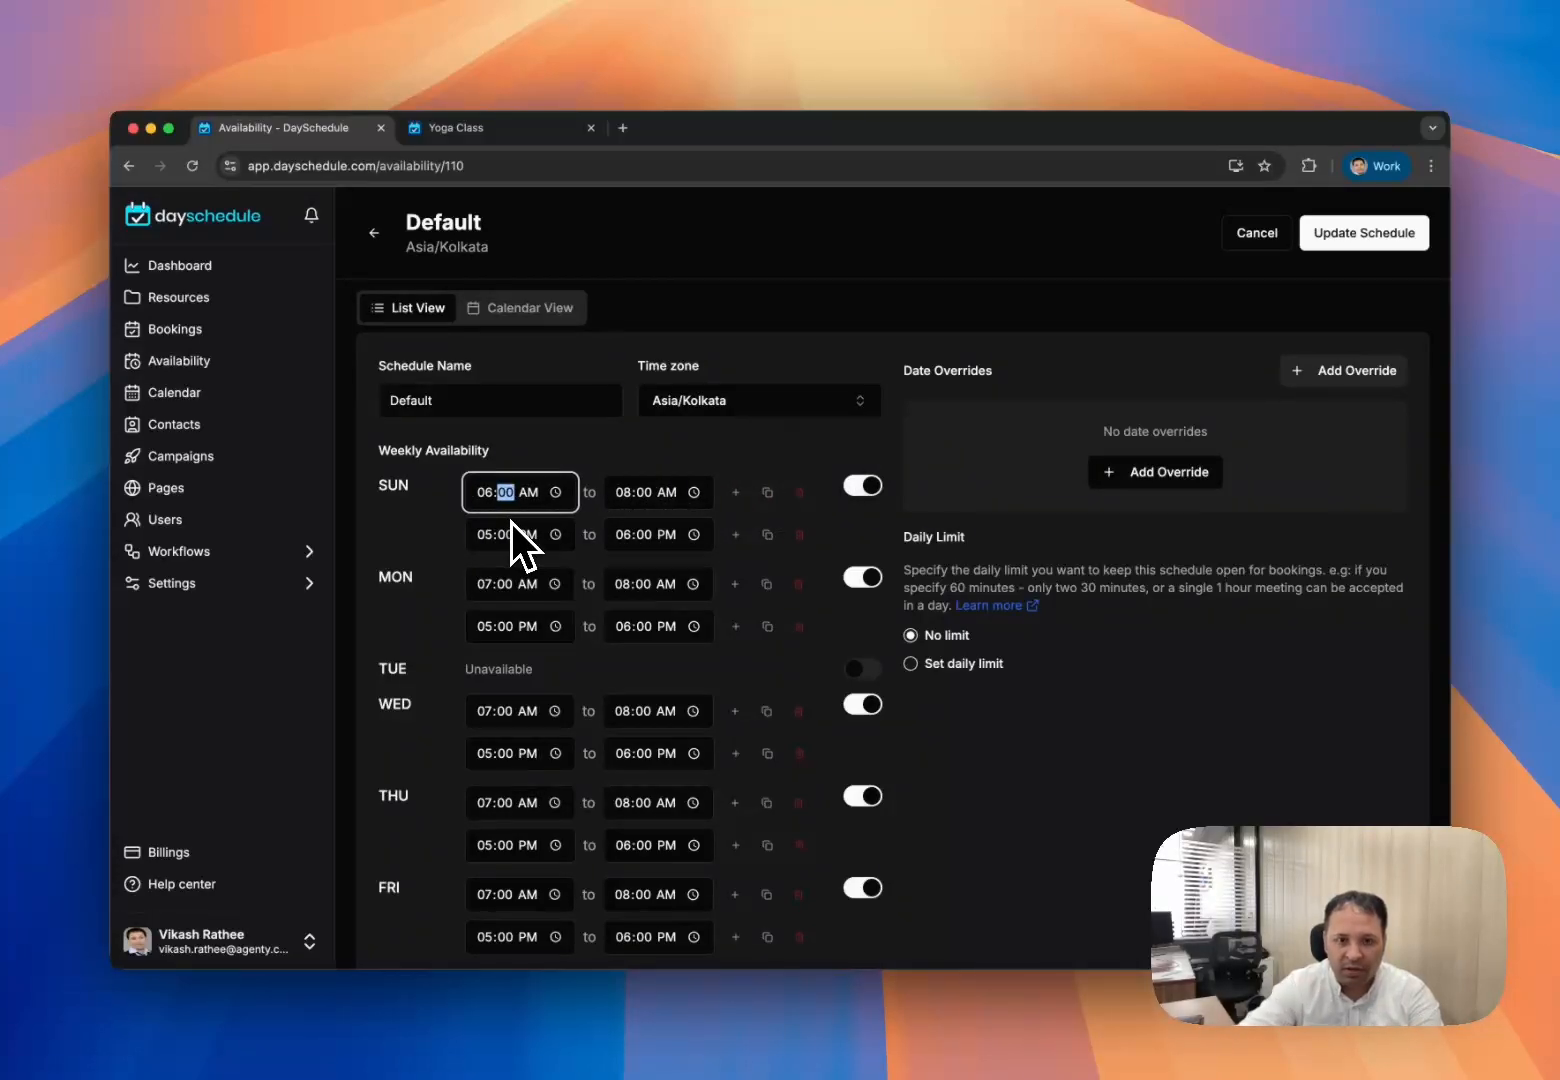
pyautogui.click(629, 492)
pyautogui.write('07')
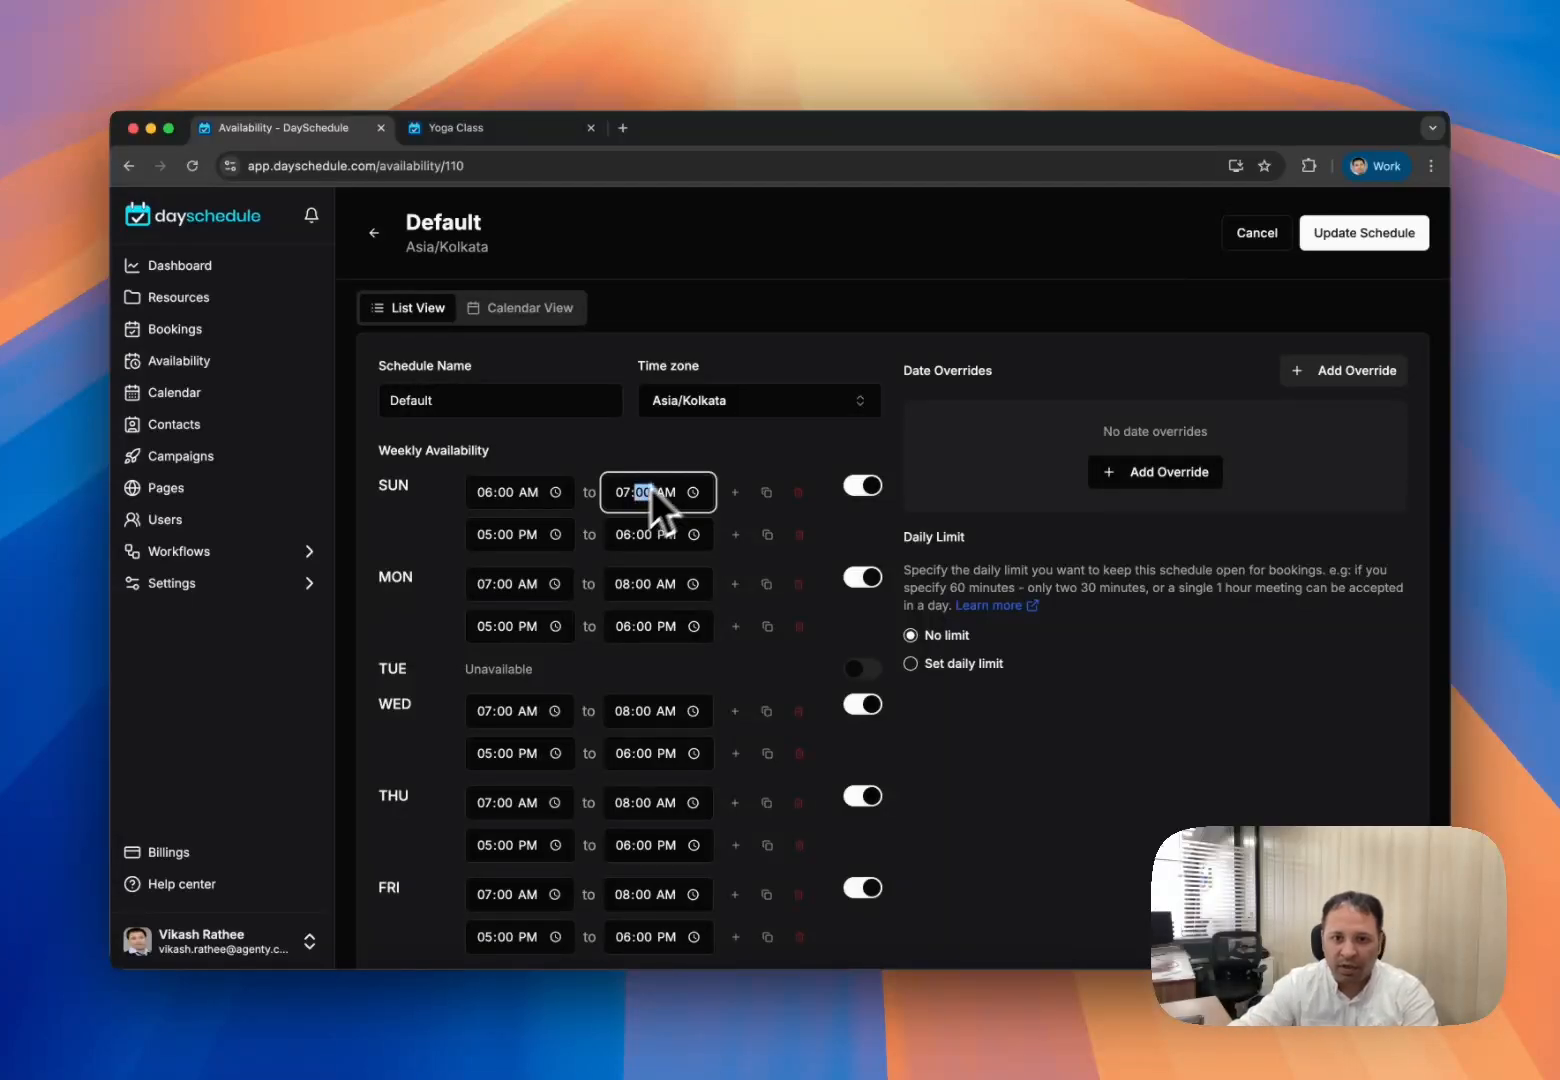
pyautogui.click(682, 464)
pyautogui.click(767, 492)
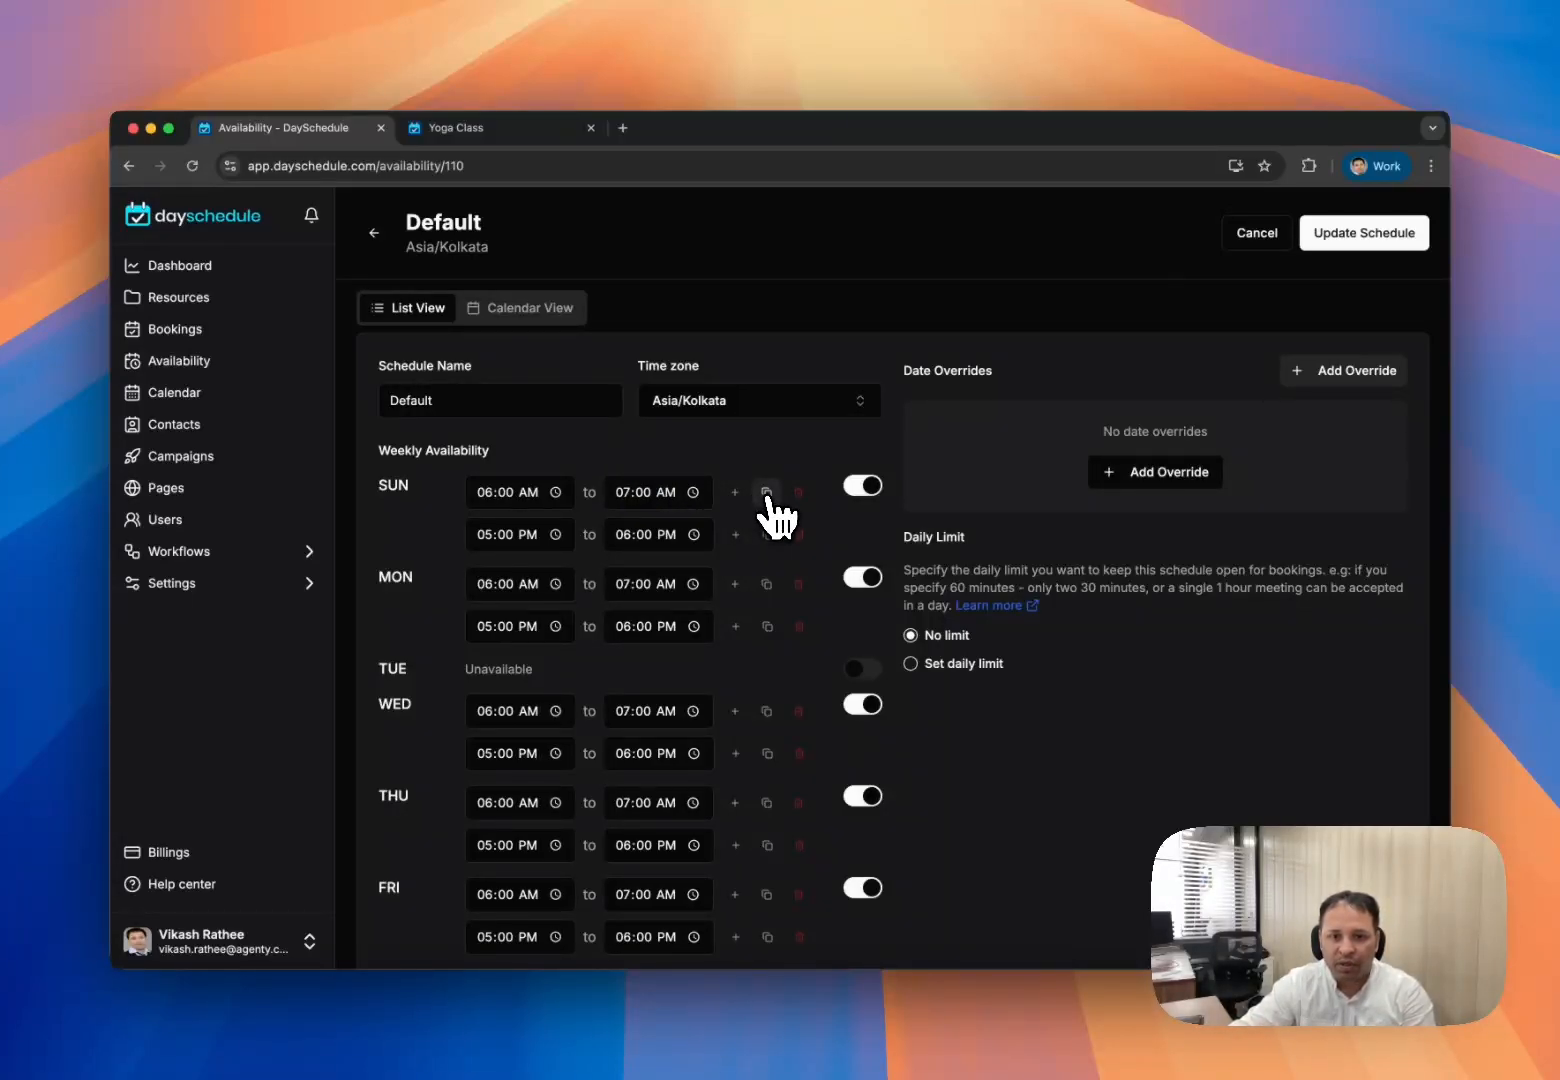
pyautogui.scroll(-1, 713, 648)
pyautogui.scroll(1, 640, 600)
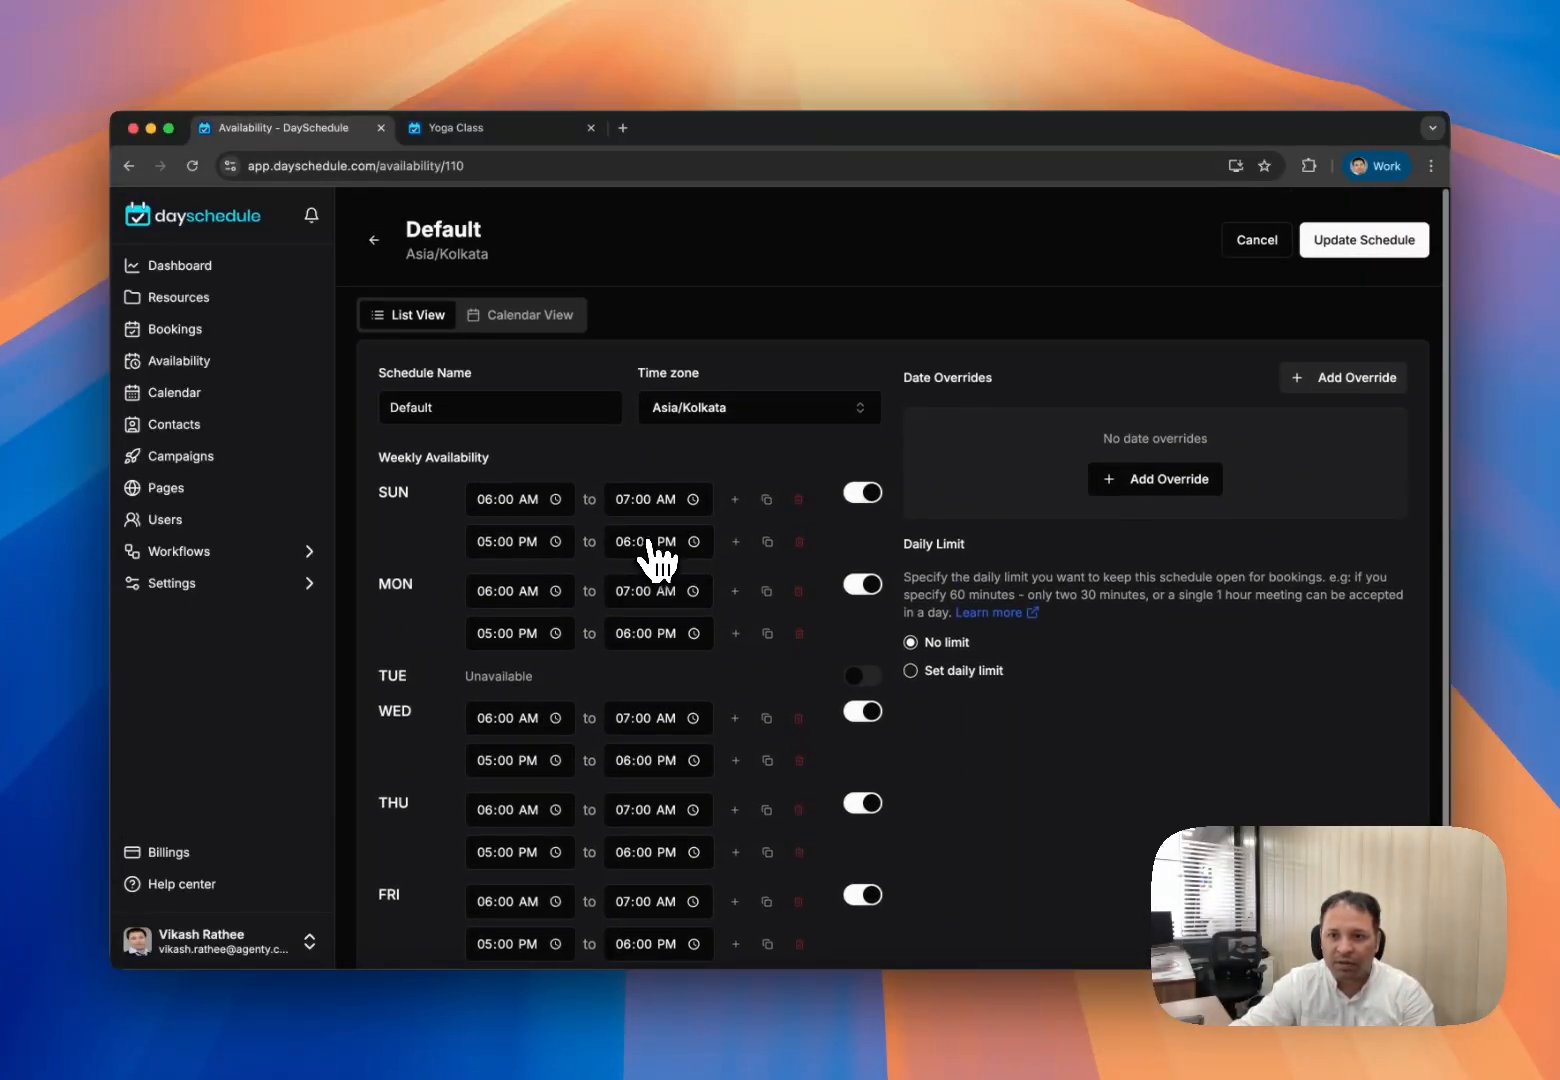
pyautogui.click(1352, 236)
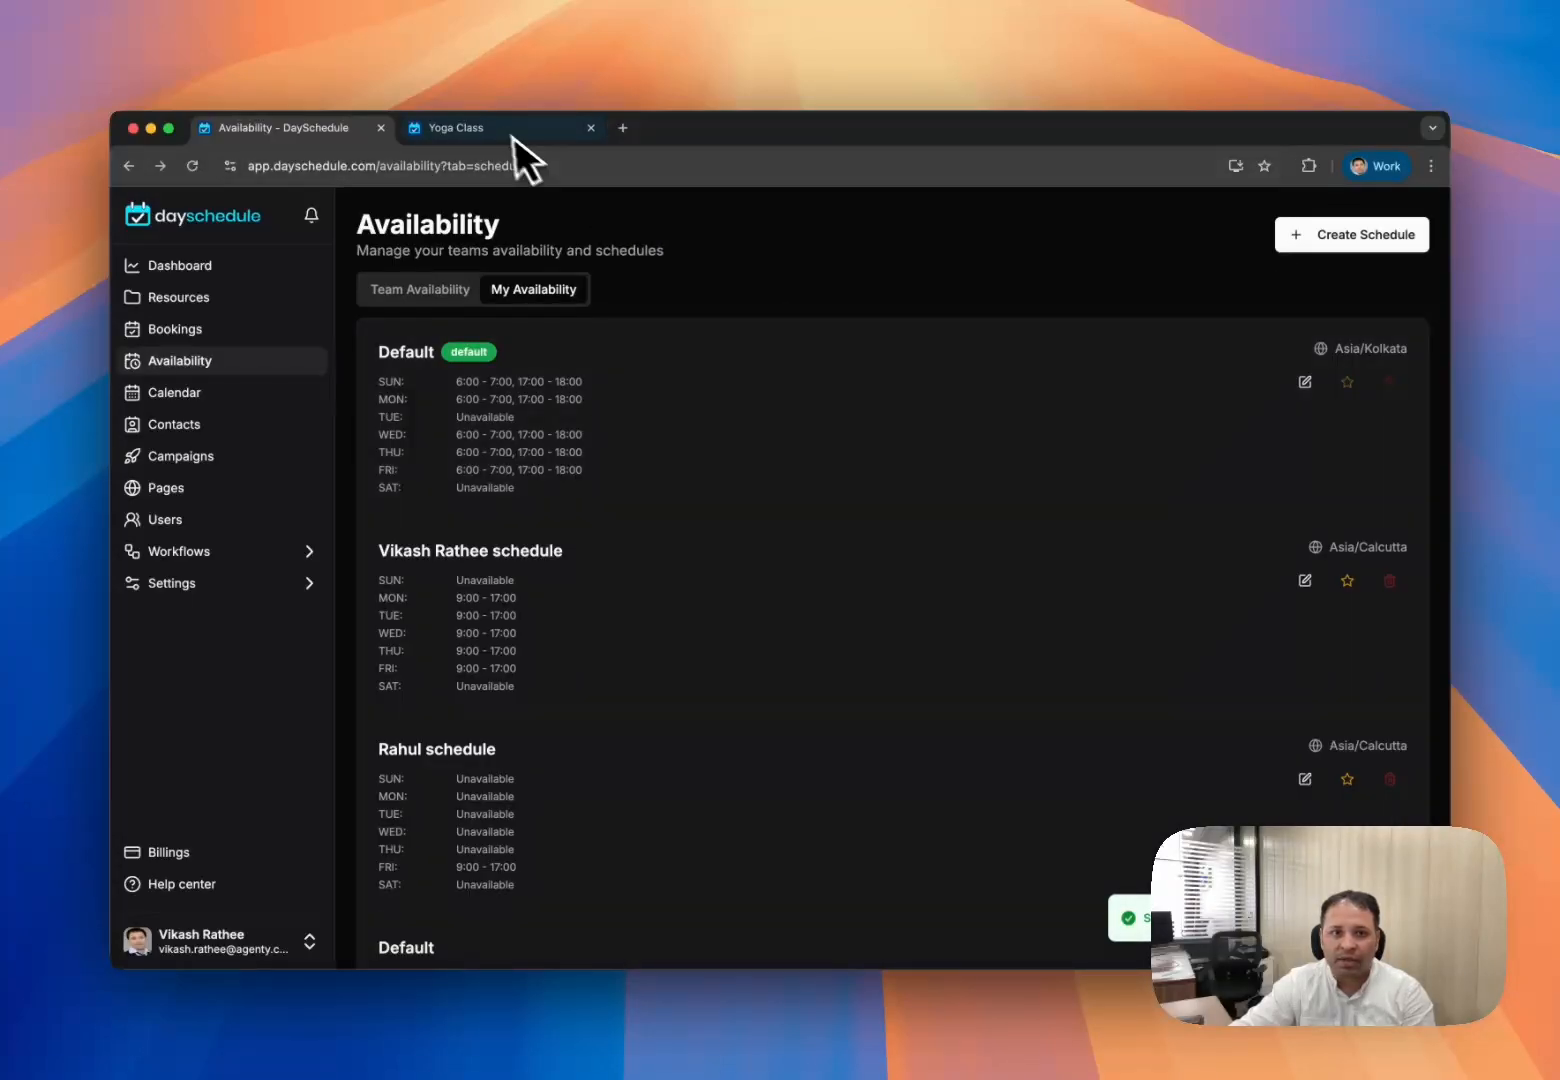
# - On the Yoga Class booking page, pick the 6:00 AM session on 25 June
pyautogui.click(516, 134)
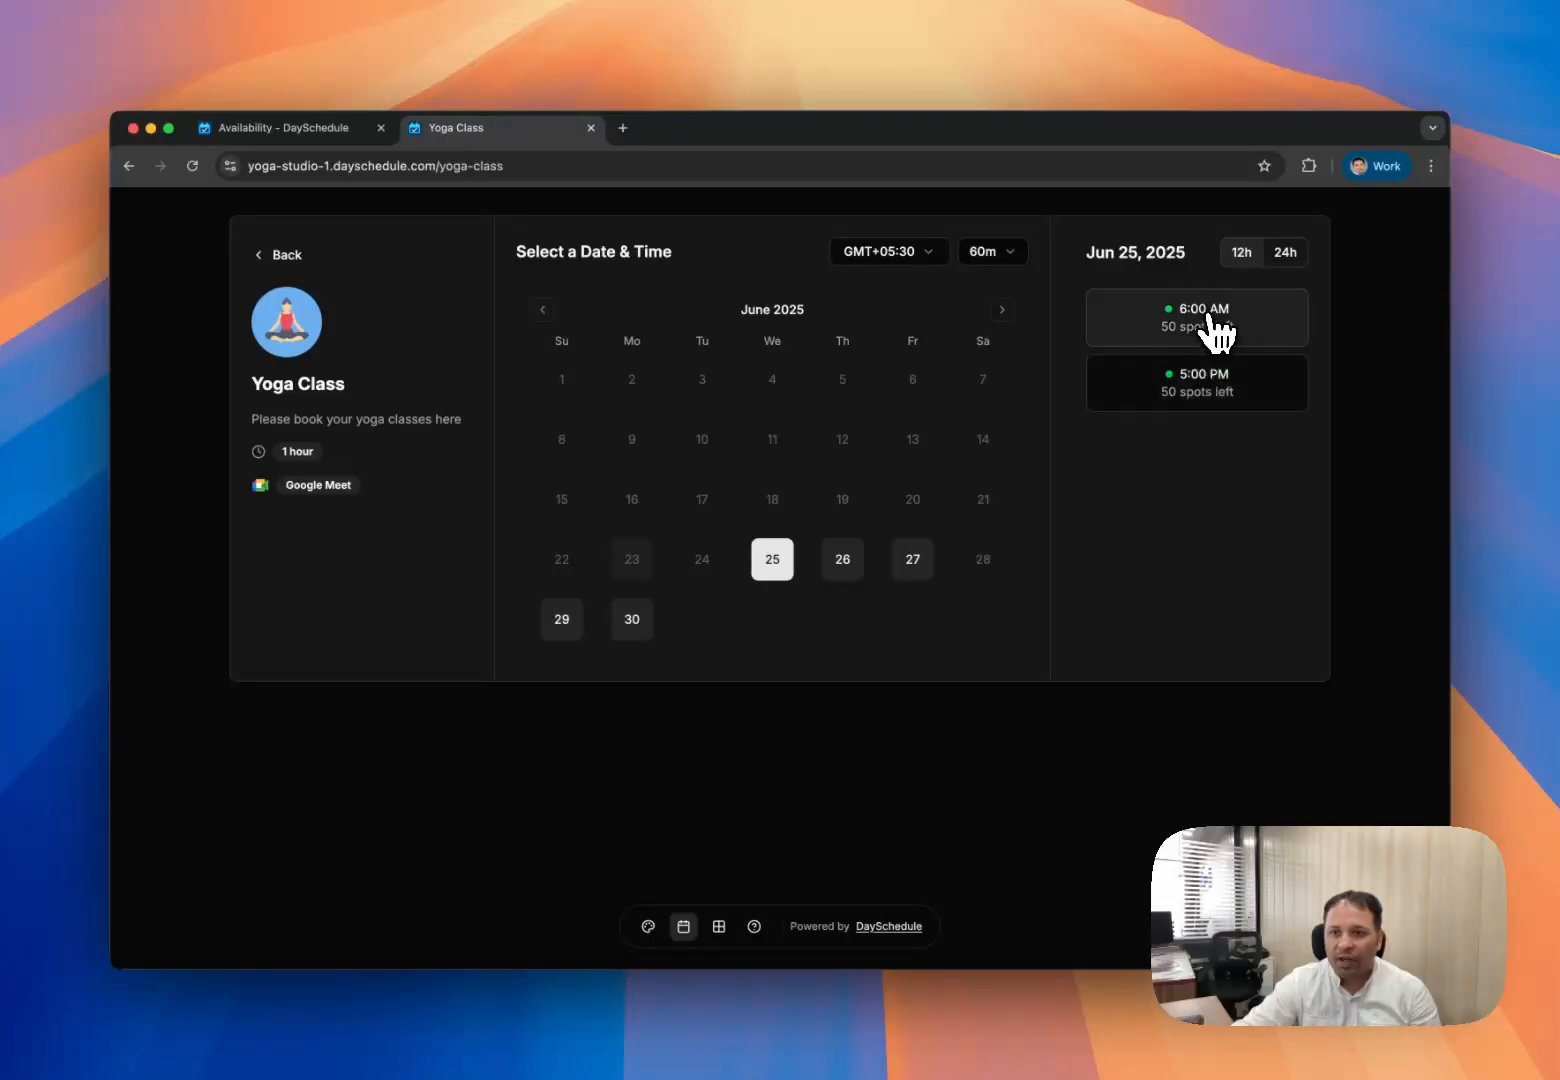
pyautogui.click(1212, 328)
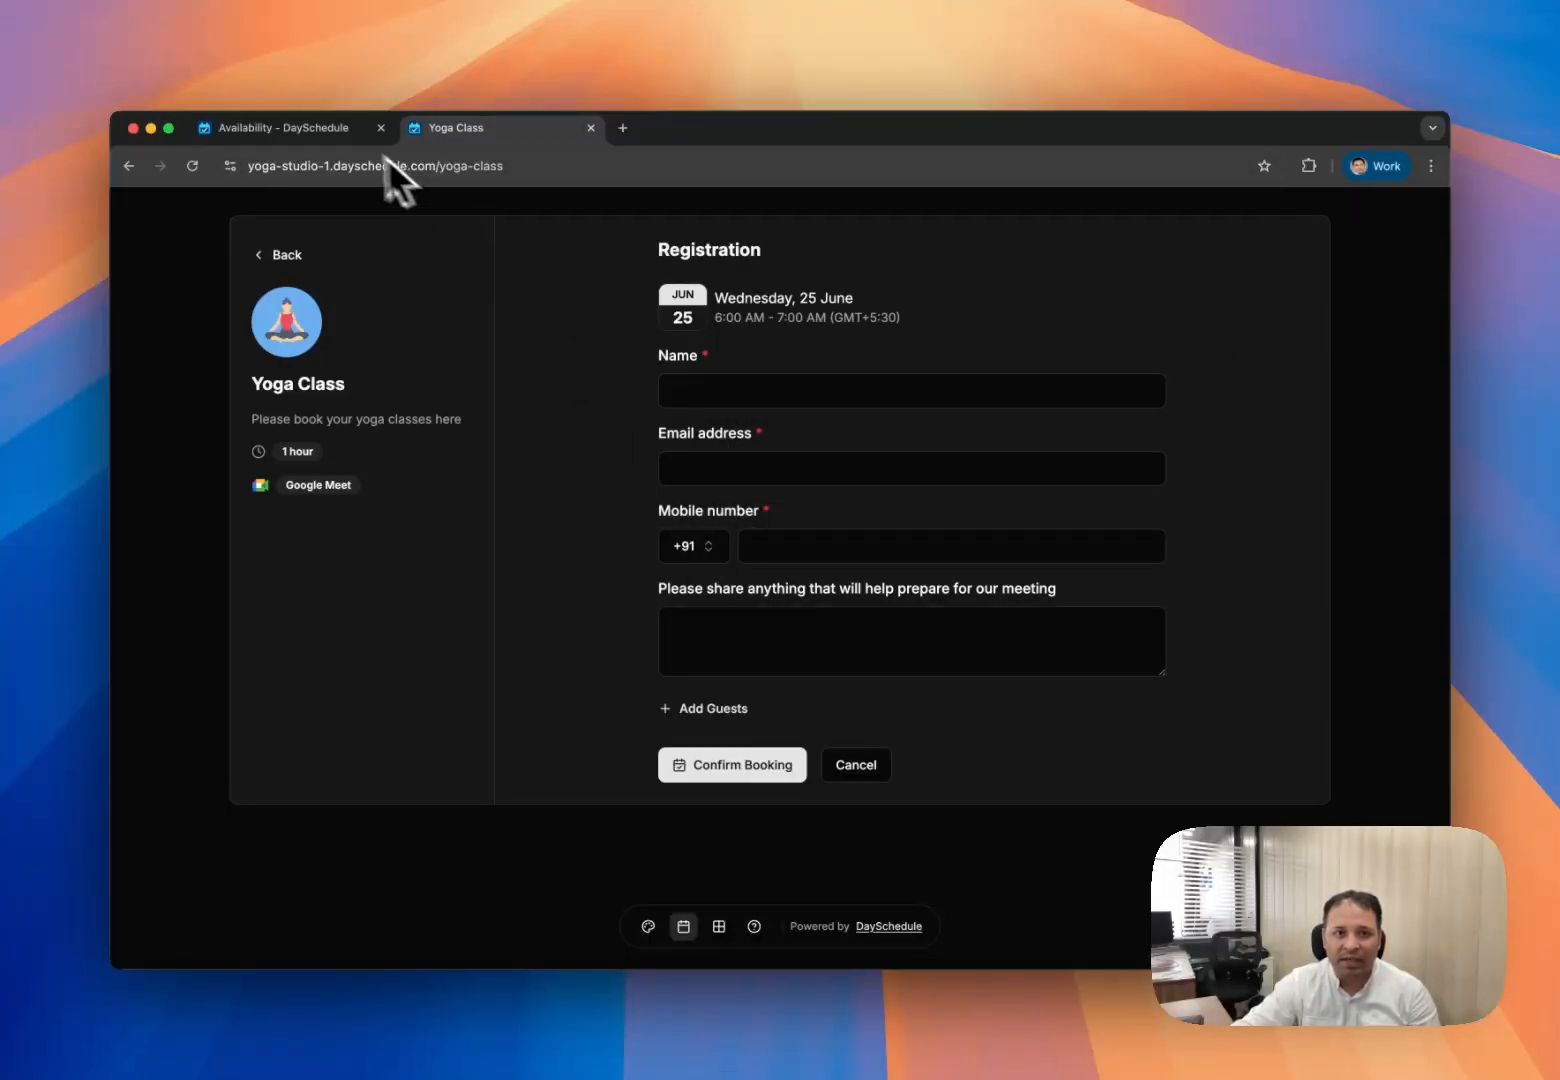
pyautogui.click(323, 128)
# - Reselect 25 June and the 6:00 AM session on the Yoga Class booking page
pyautogui.click(195, 332)
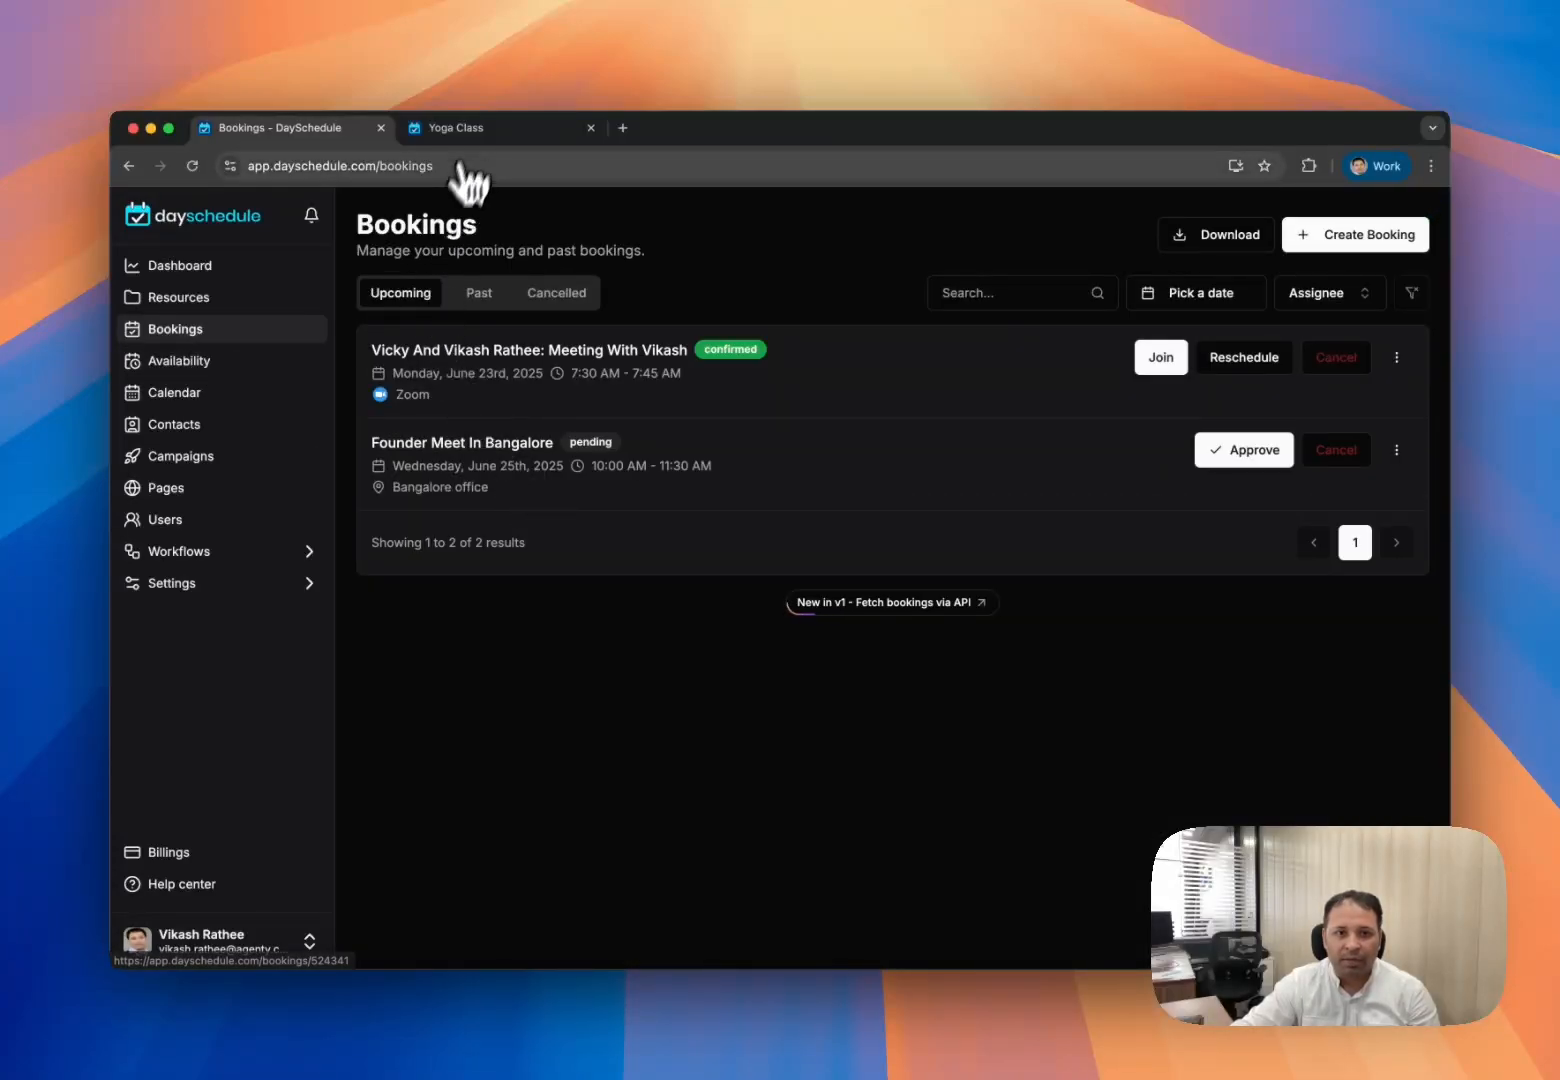
pyautogui.hotkey('ctrl', 'Tab')
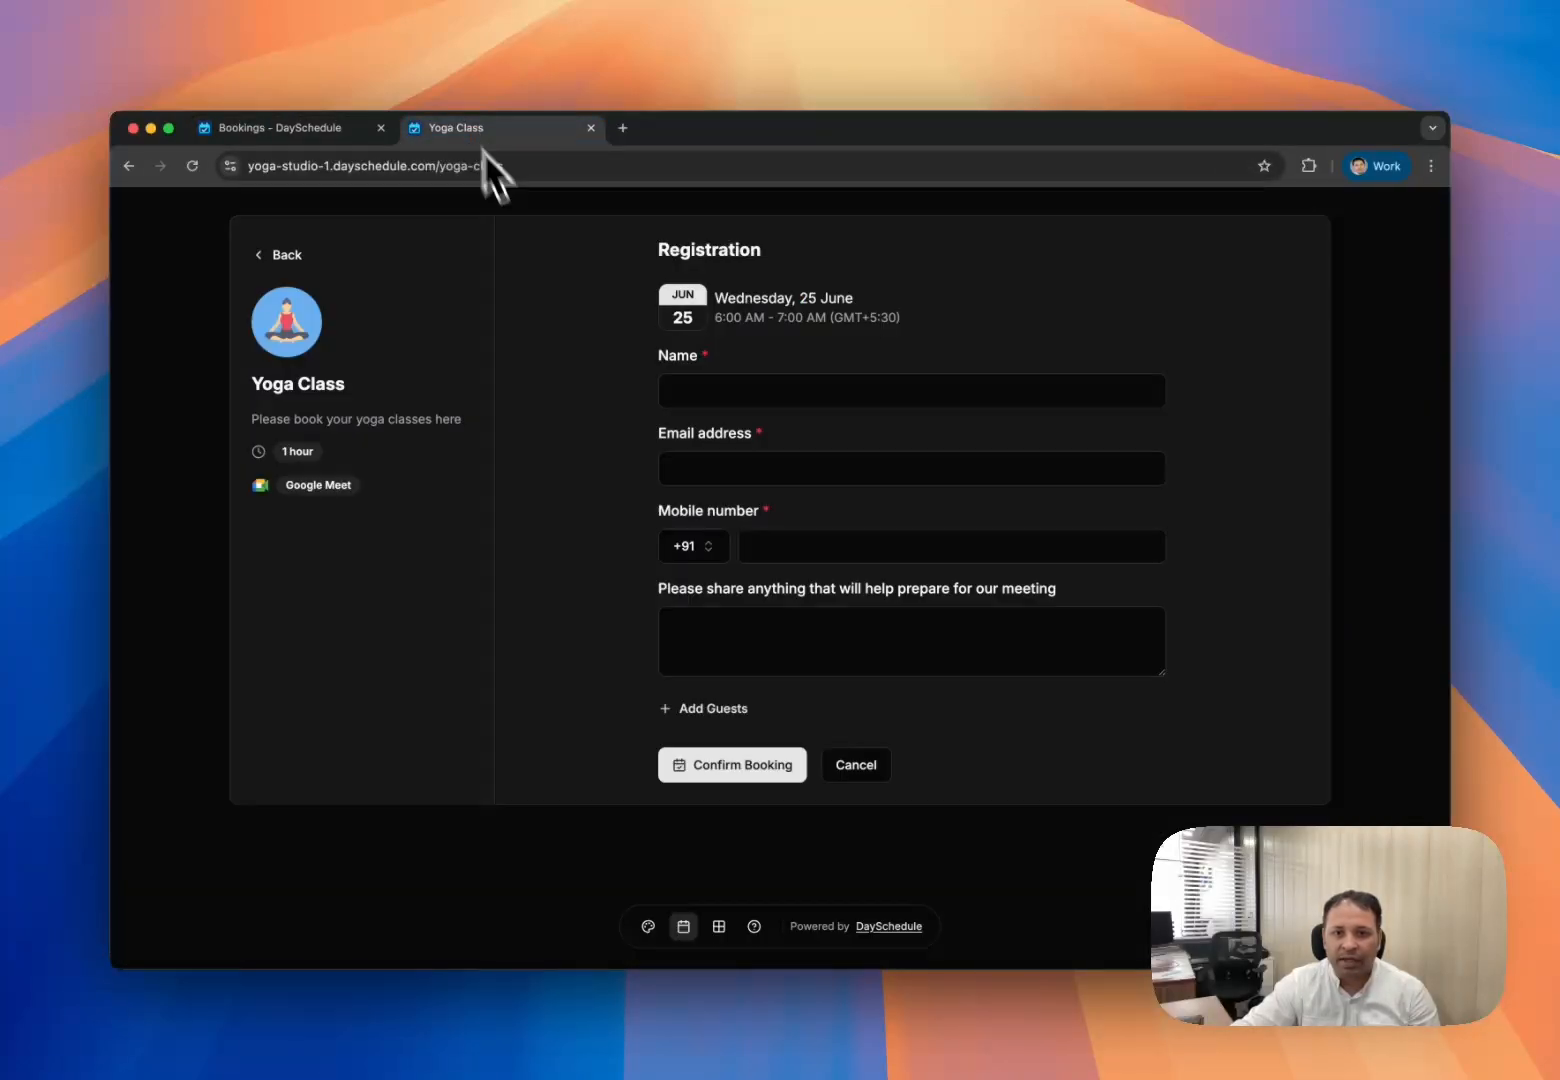
pyautogui.click(294, 254)
pyautogui.click(818, 562)
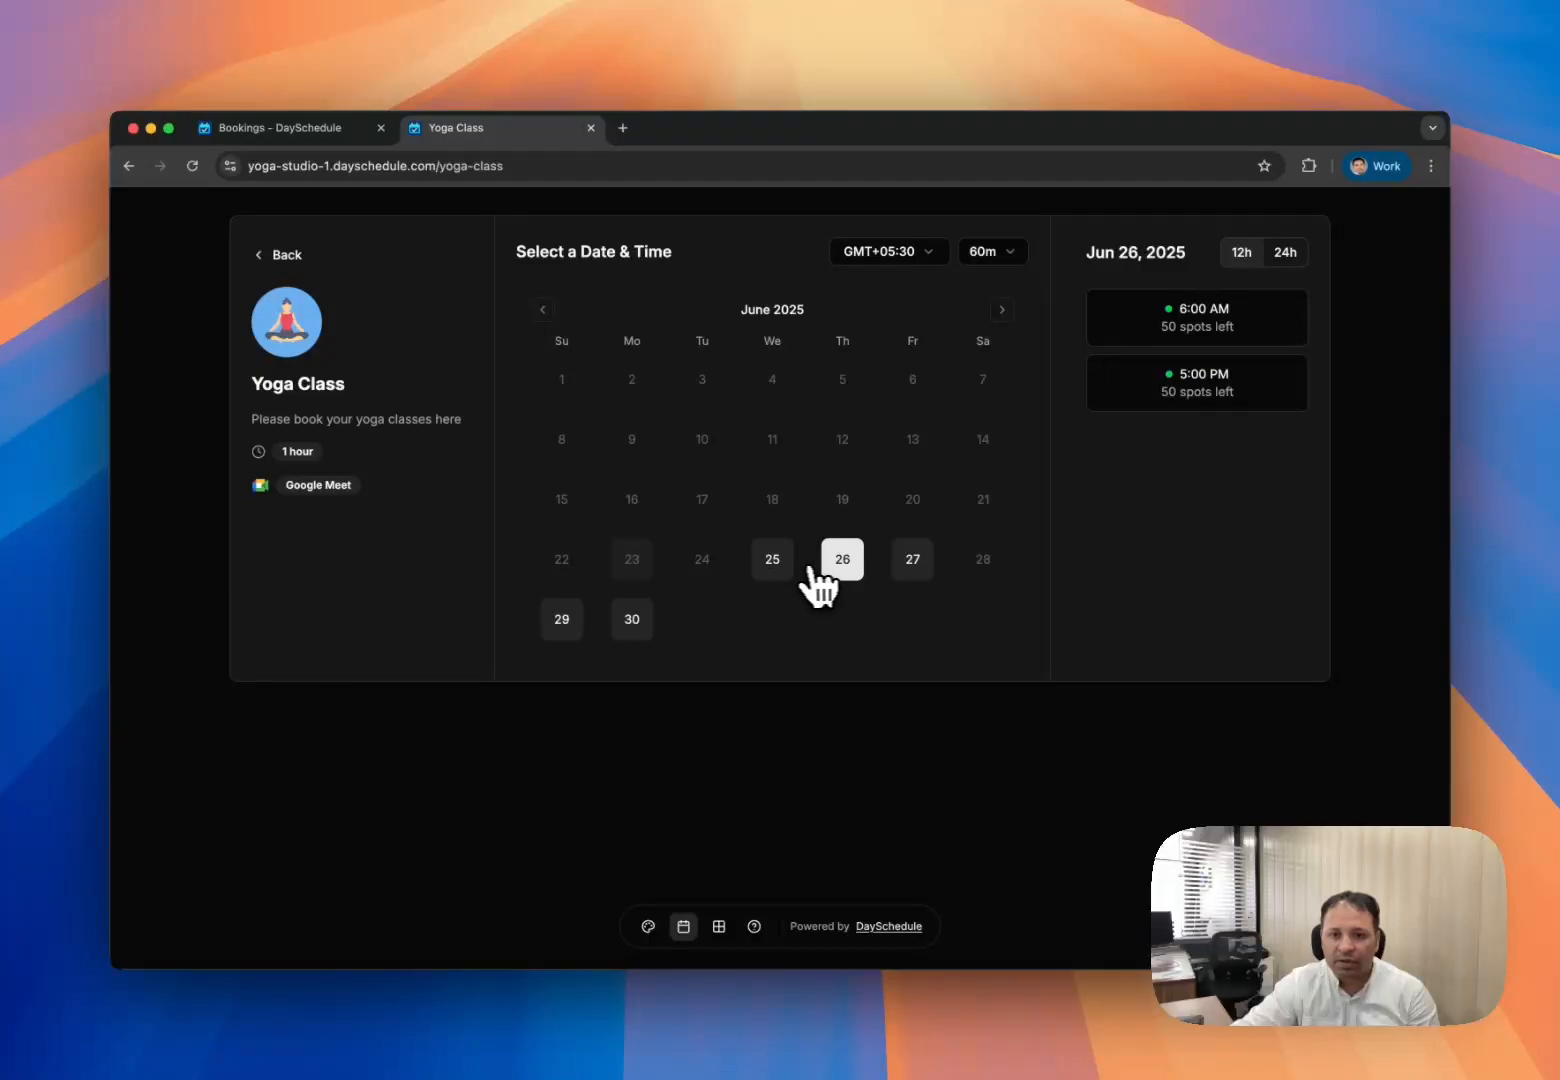
pyautogui.click(784, 564)
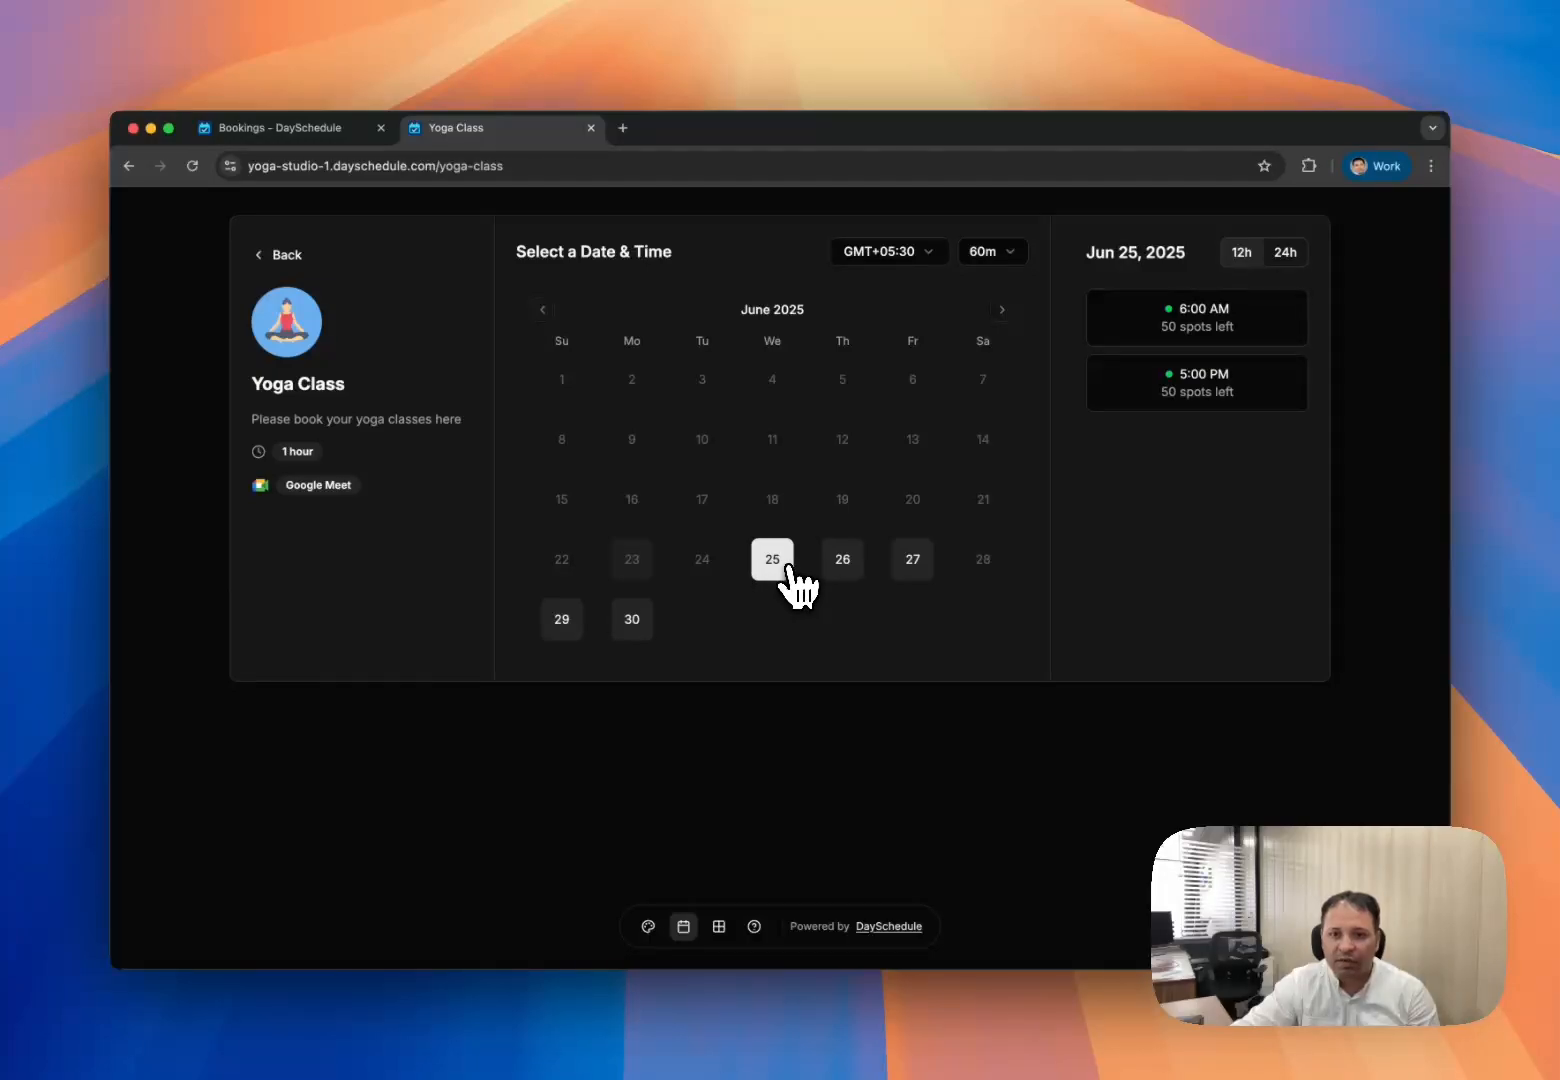
pyautogui.click(1229, 338)
# - Enter the attendee's name, e-mail and mobile number, then confirm the booking
pyautogui.click(850, 393)
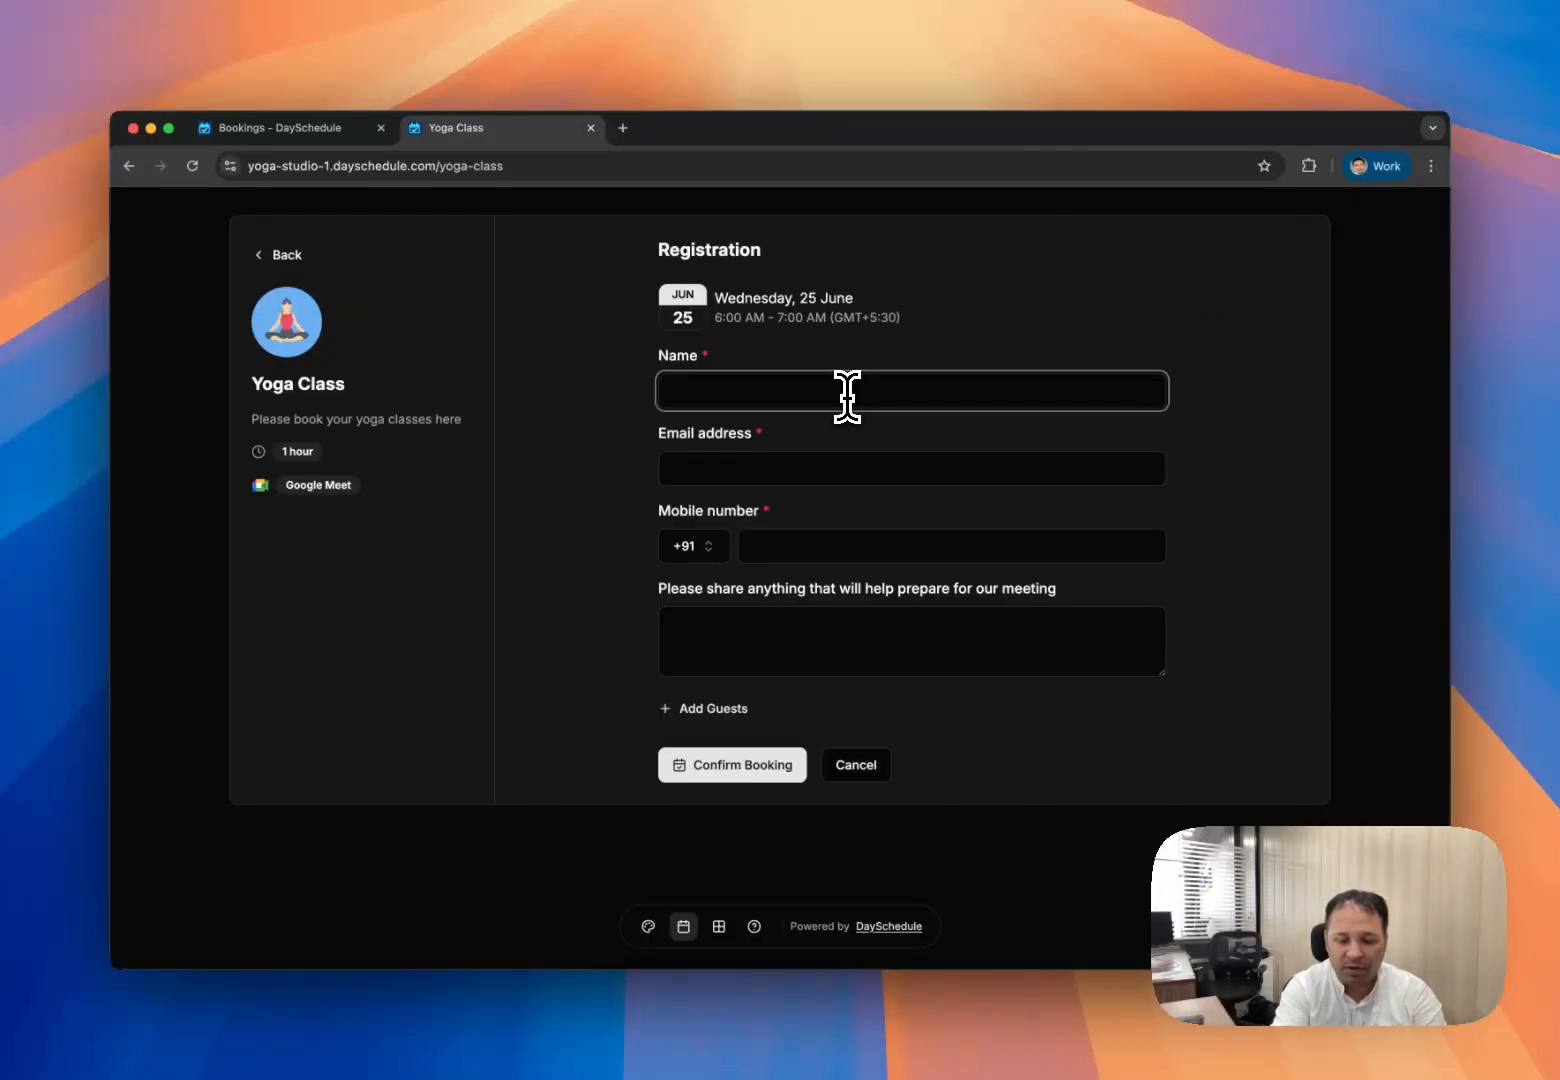
pyautogui.write('Vicky')
pyautogui.press('Tab')
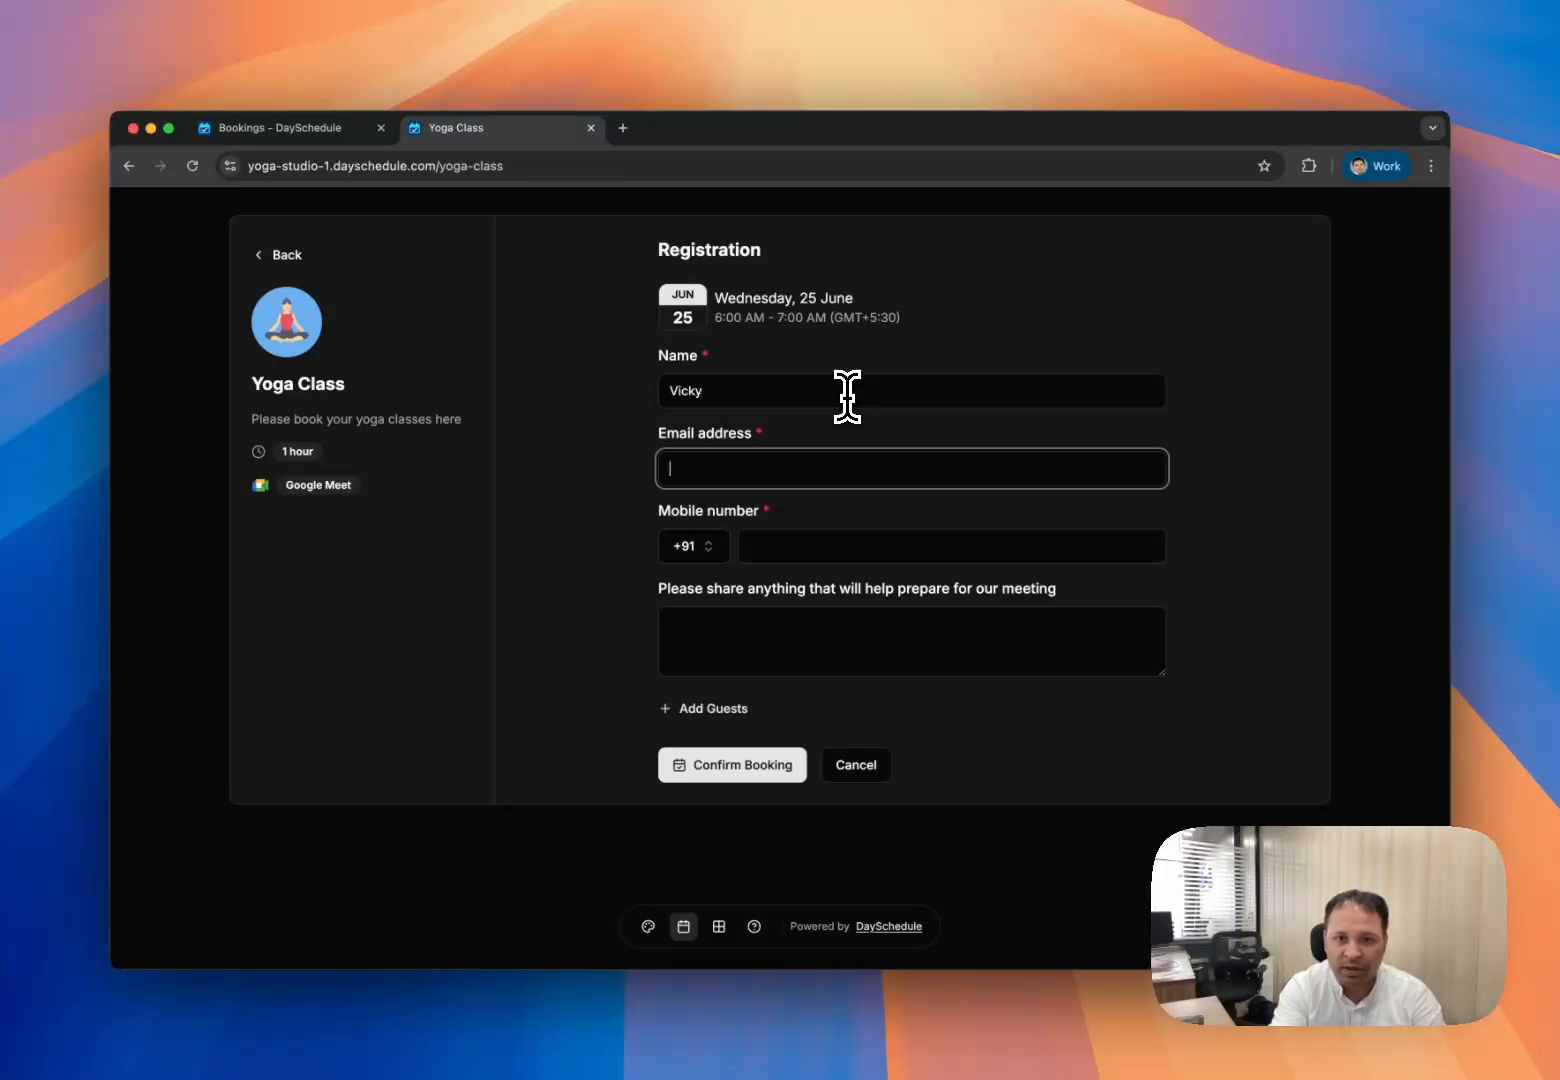
pyautogui.press('Tab')
pyautogui.click(765, 470)
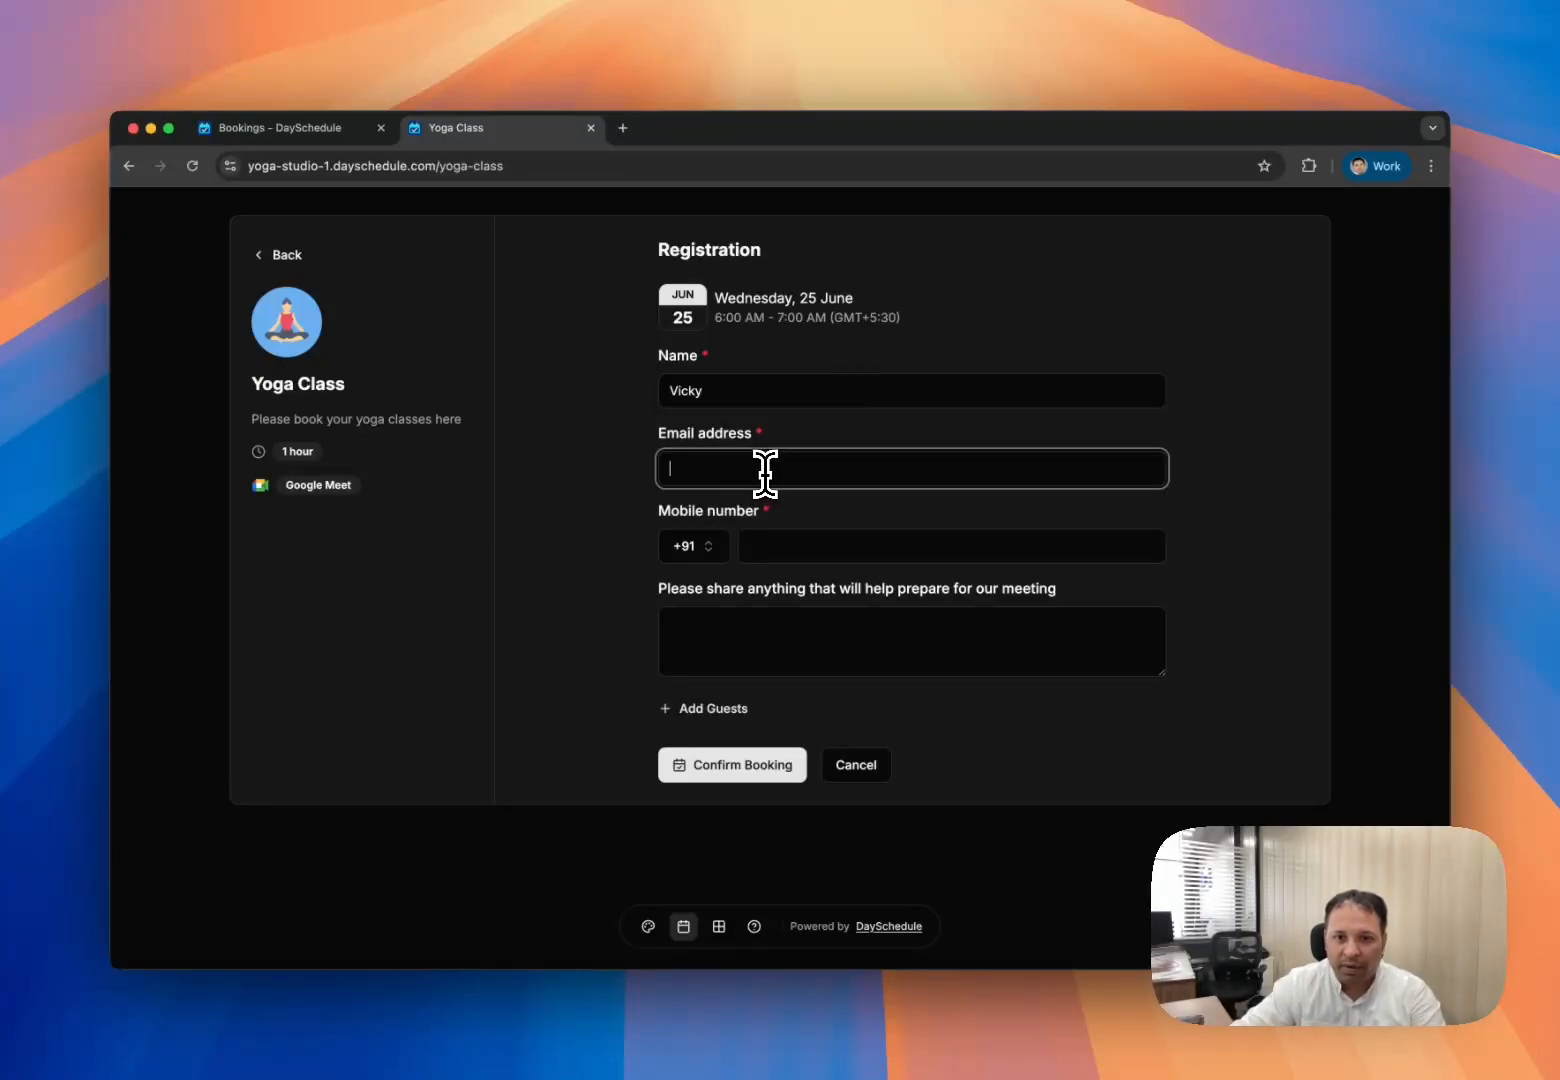
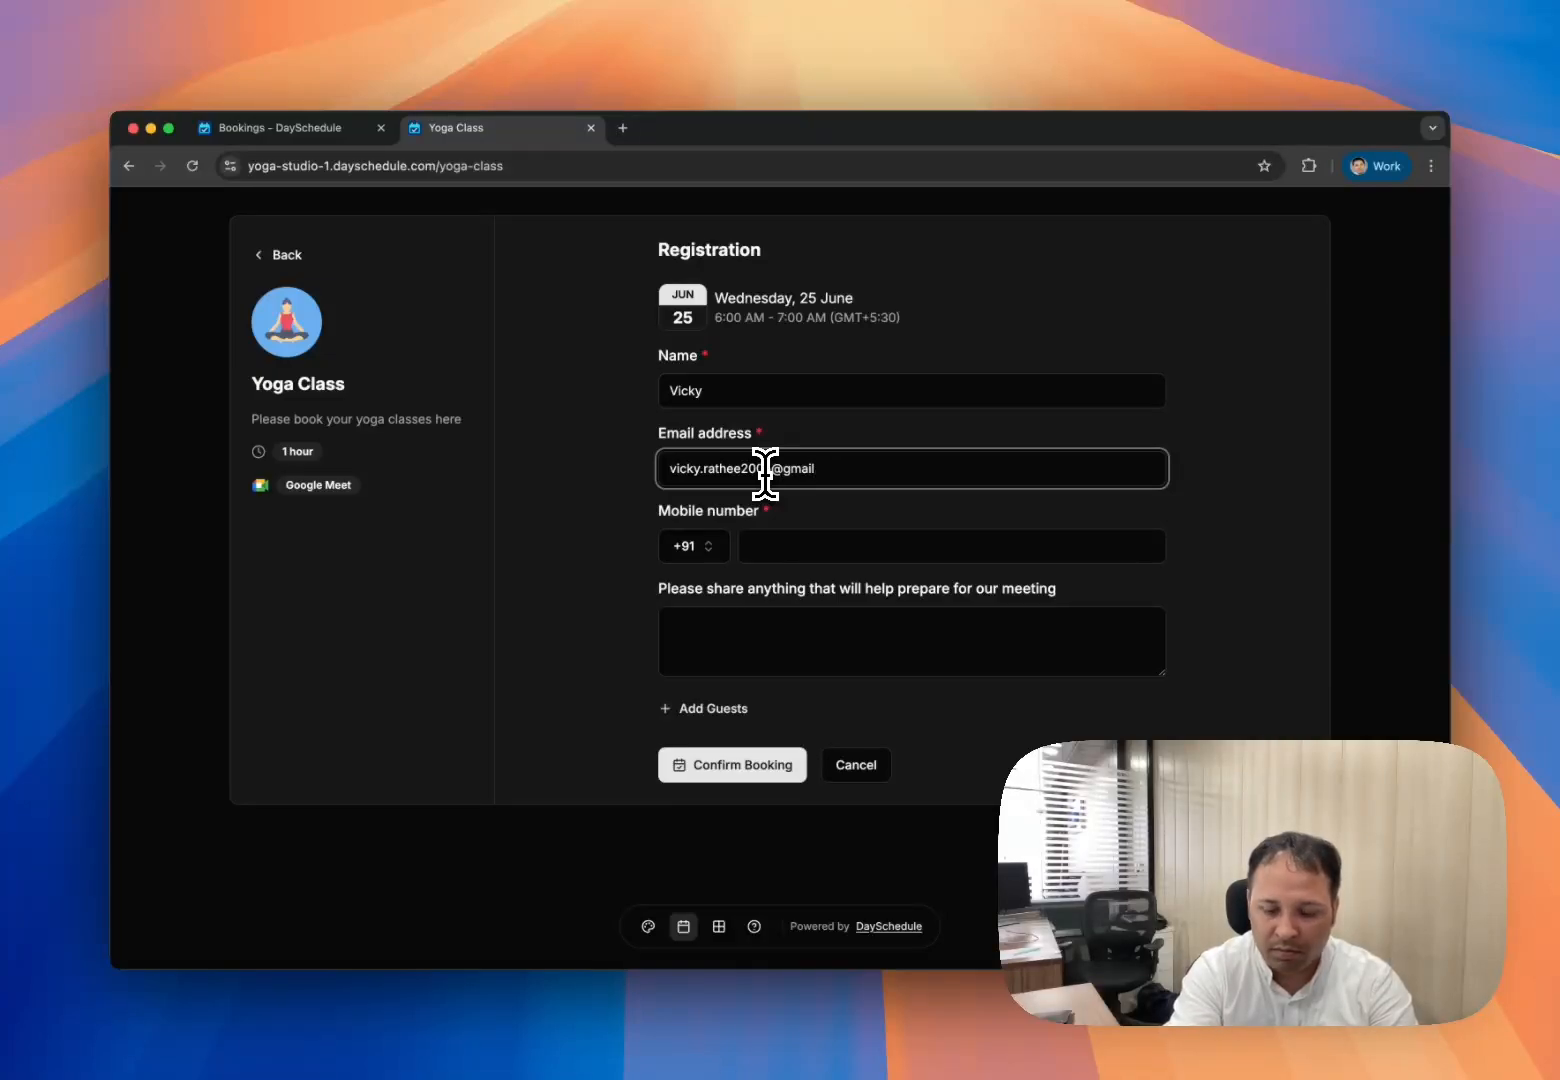
pyautogui.press('Tab')
pyautogui.press('Tab')
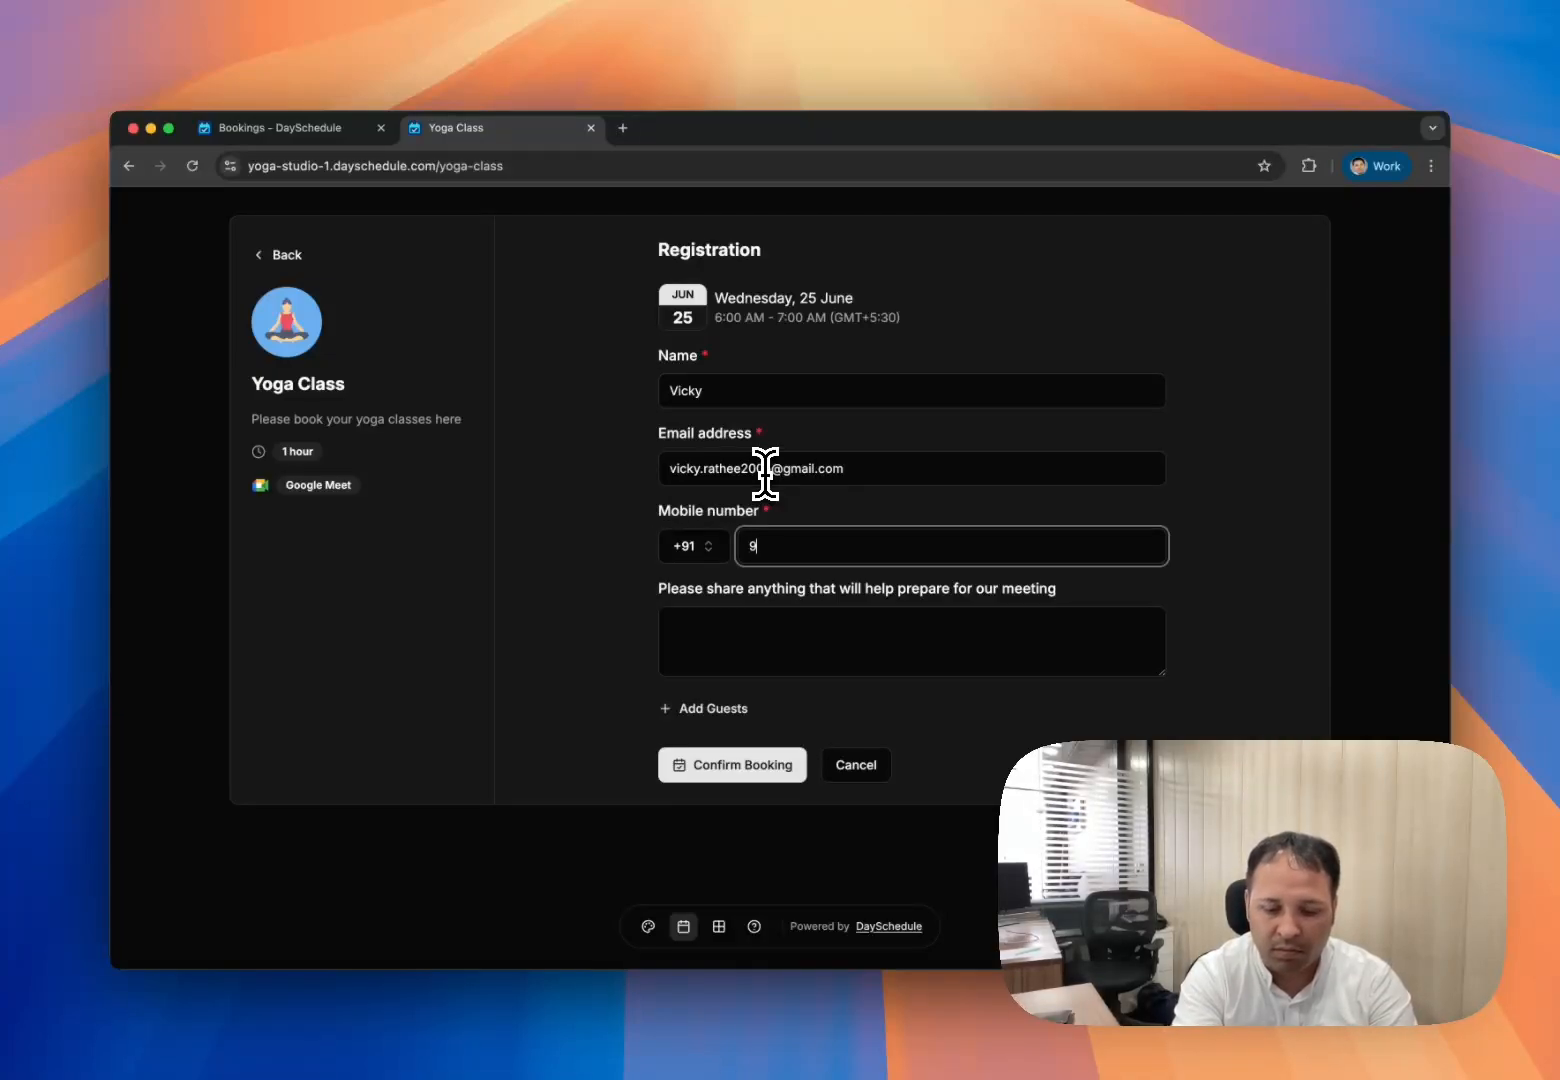
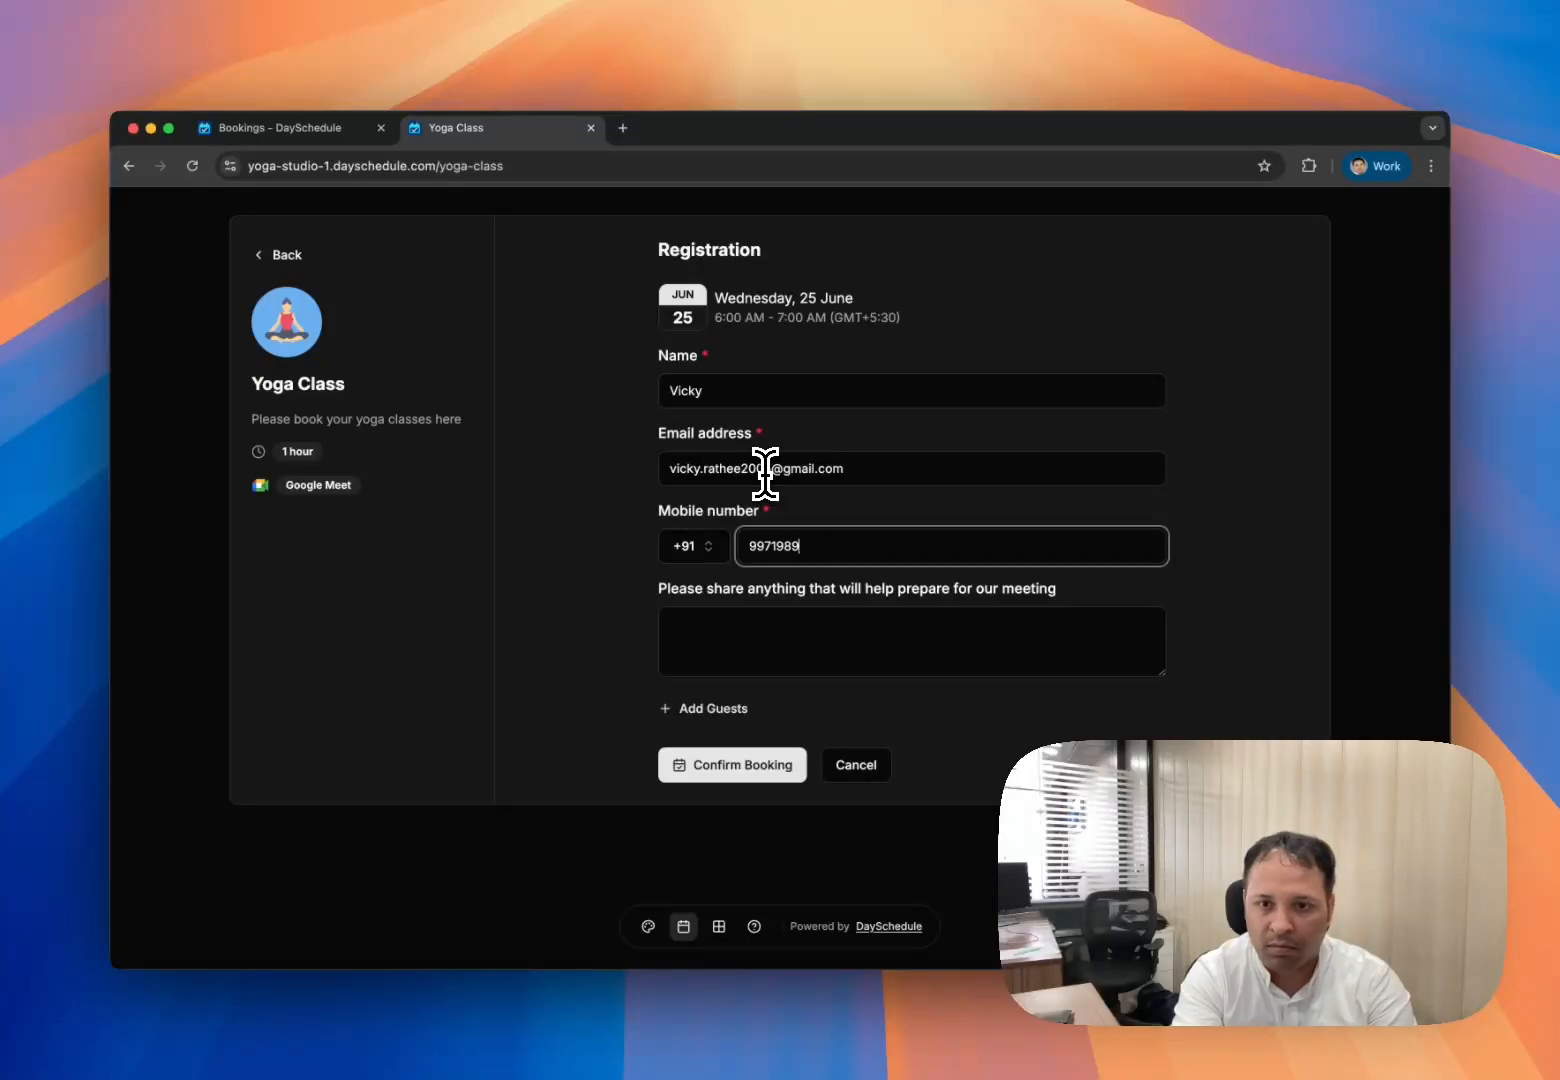
pyautogui.click(757, 764)
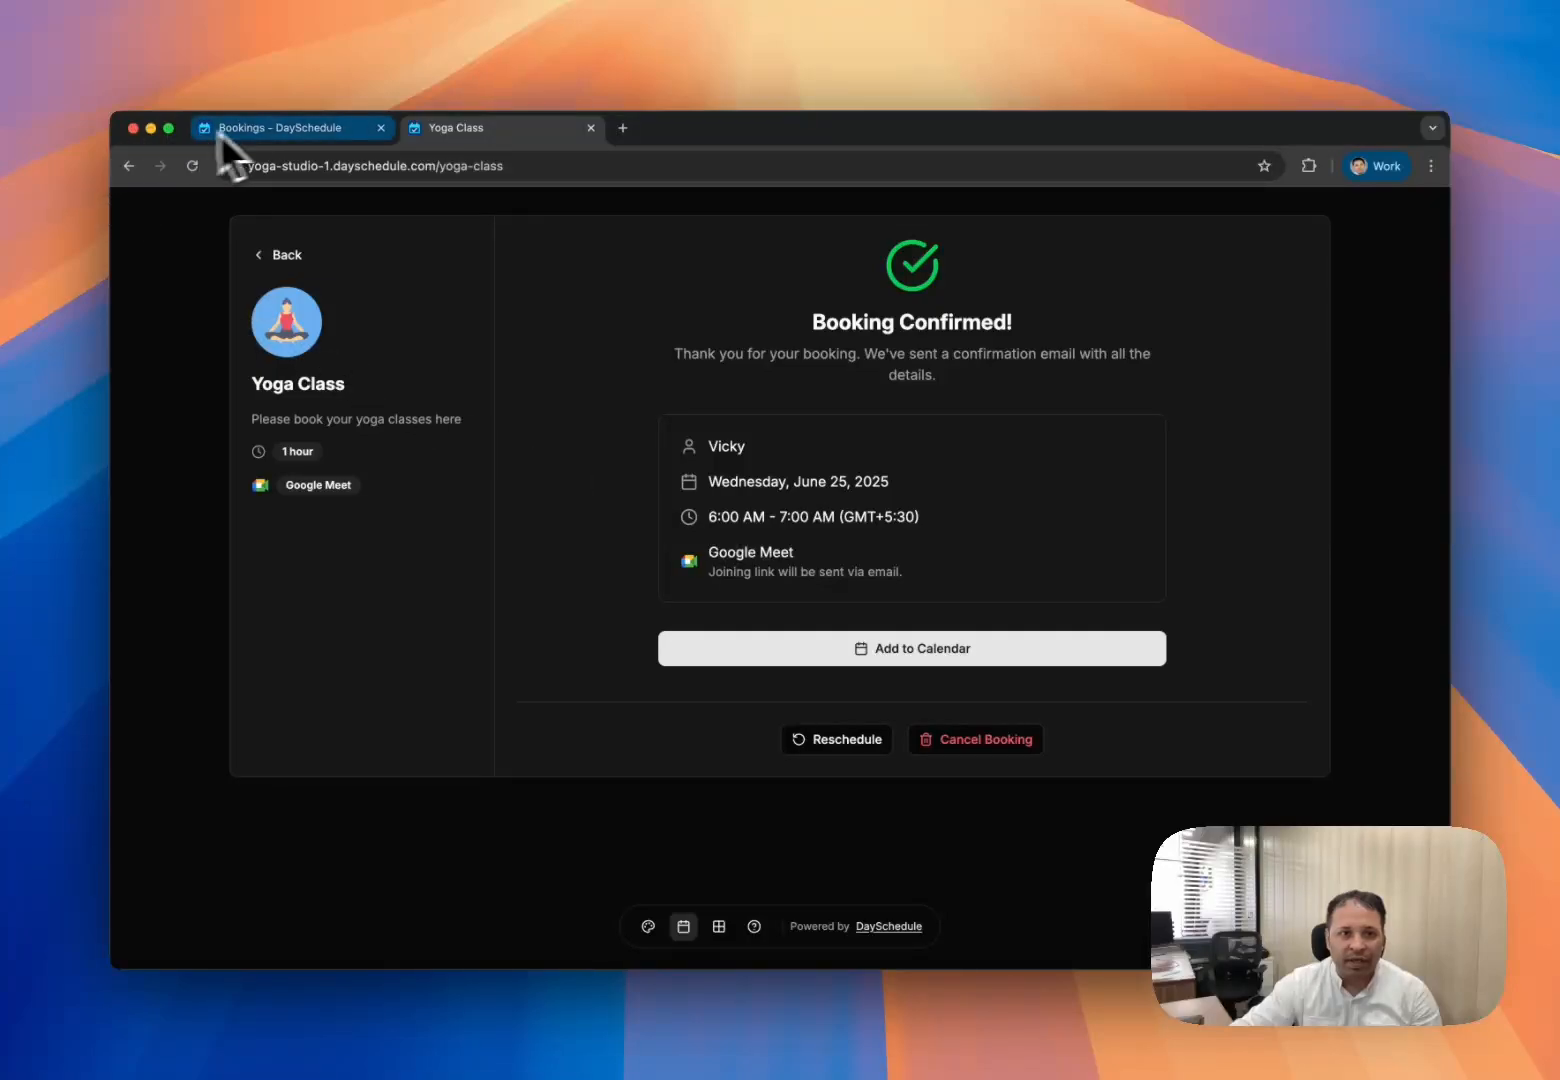
pyautogui.click(260, 129)
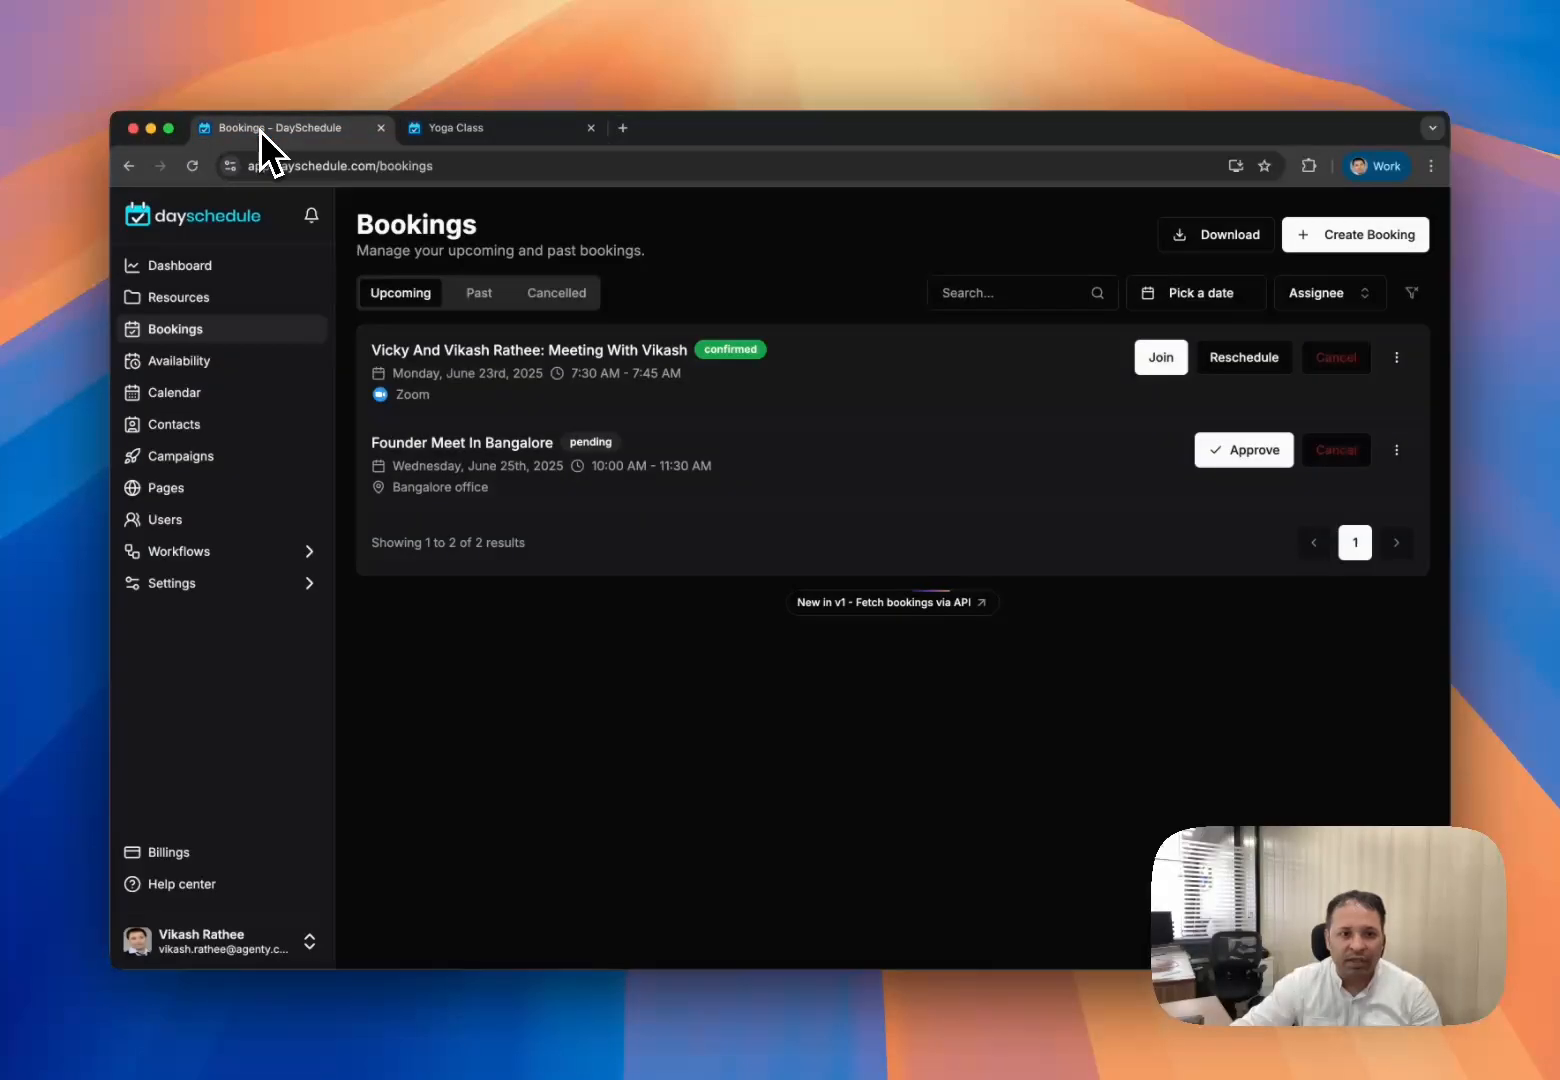
# - Reload the bookings list, review the 6:00–7:00 AM Yoga Class booking, then return to the studio page
pyautogui.click(192, 165)
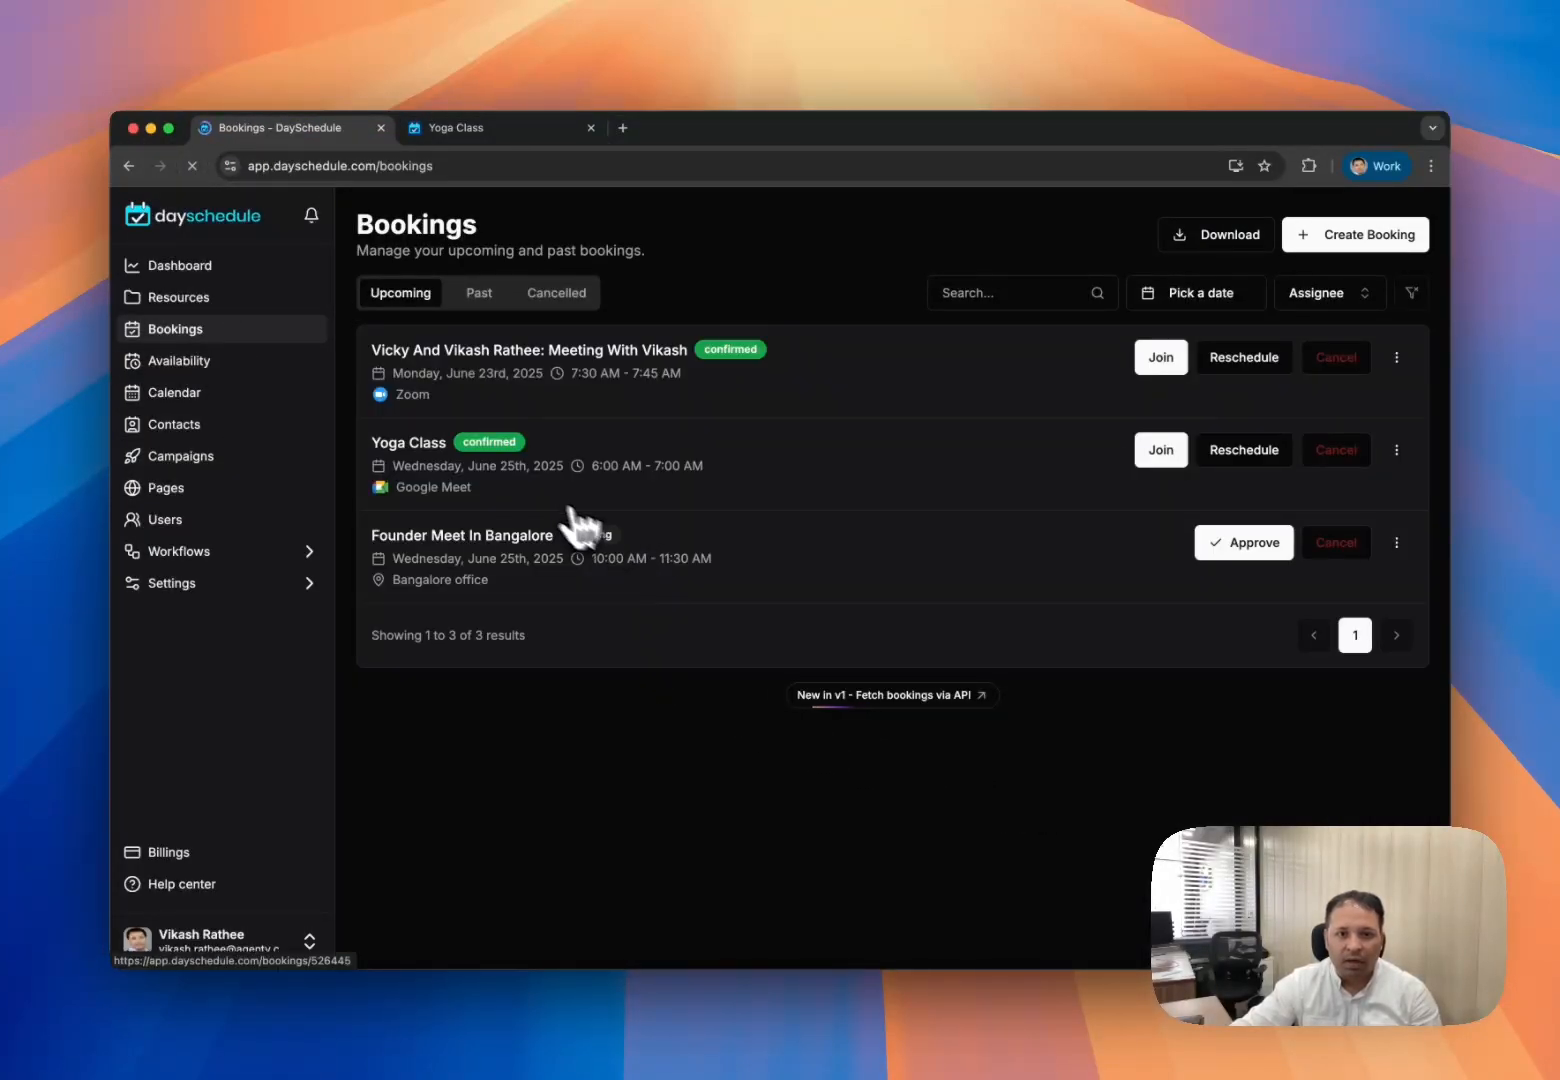
pyautogui.click(497, 463)
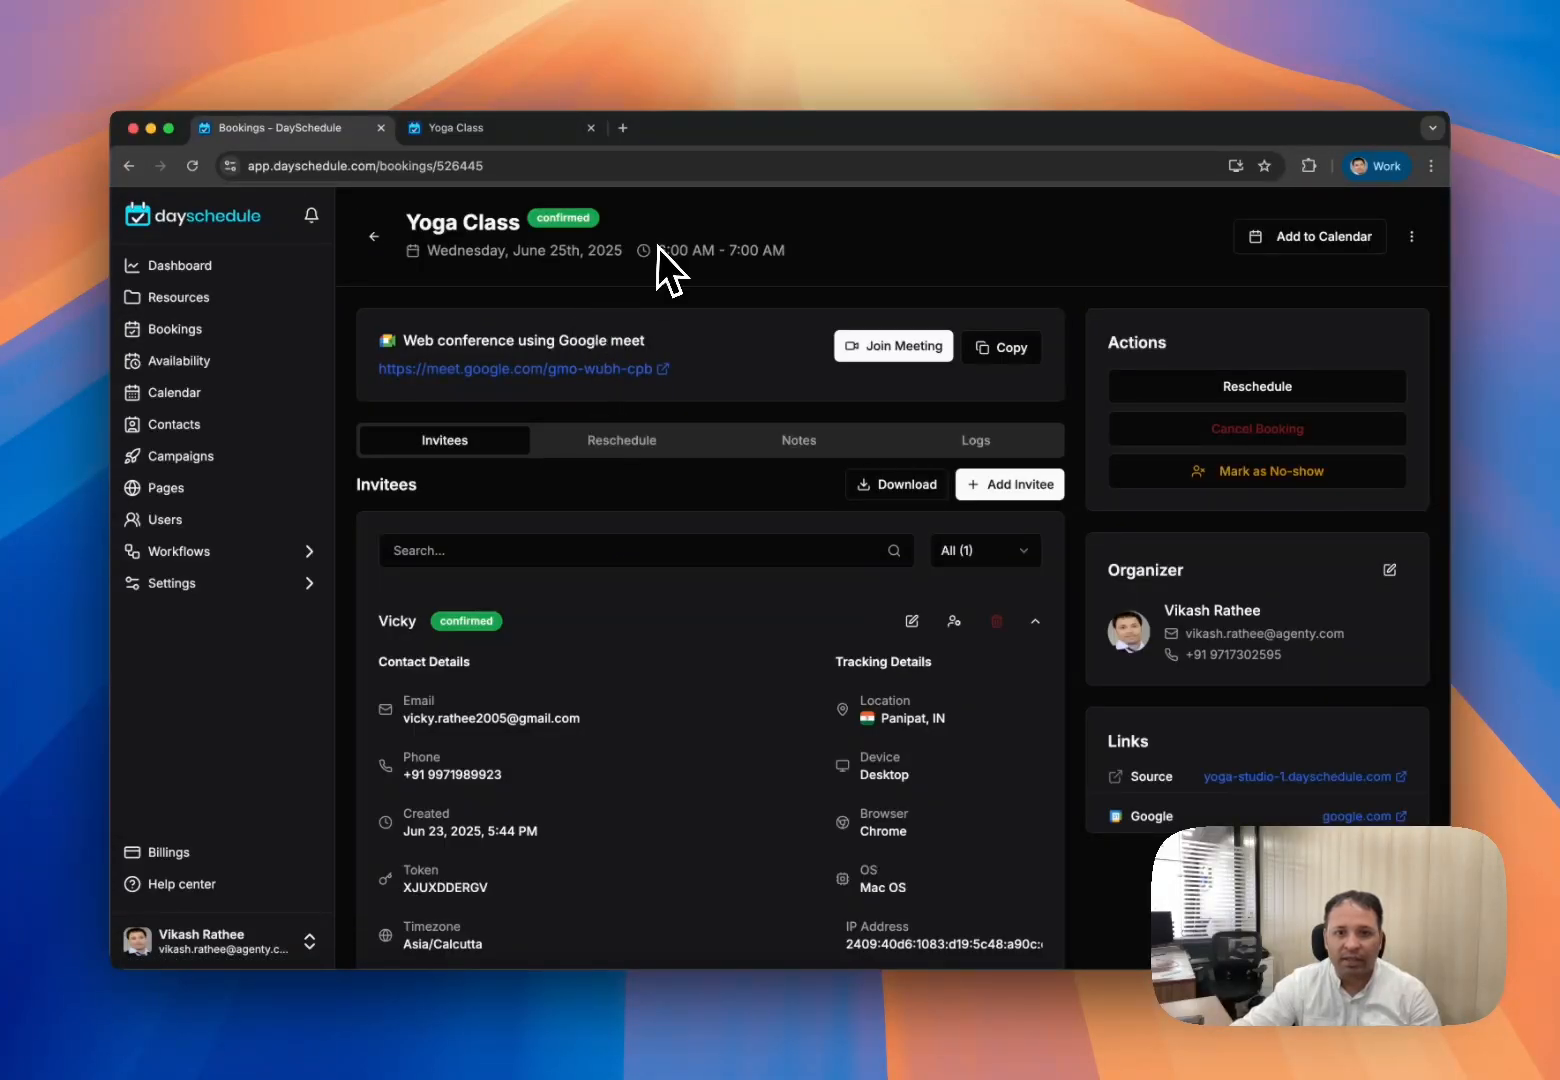
pyautogui.moveTo(546, 256); pyautogui.dragTo(795, 256)
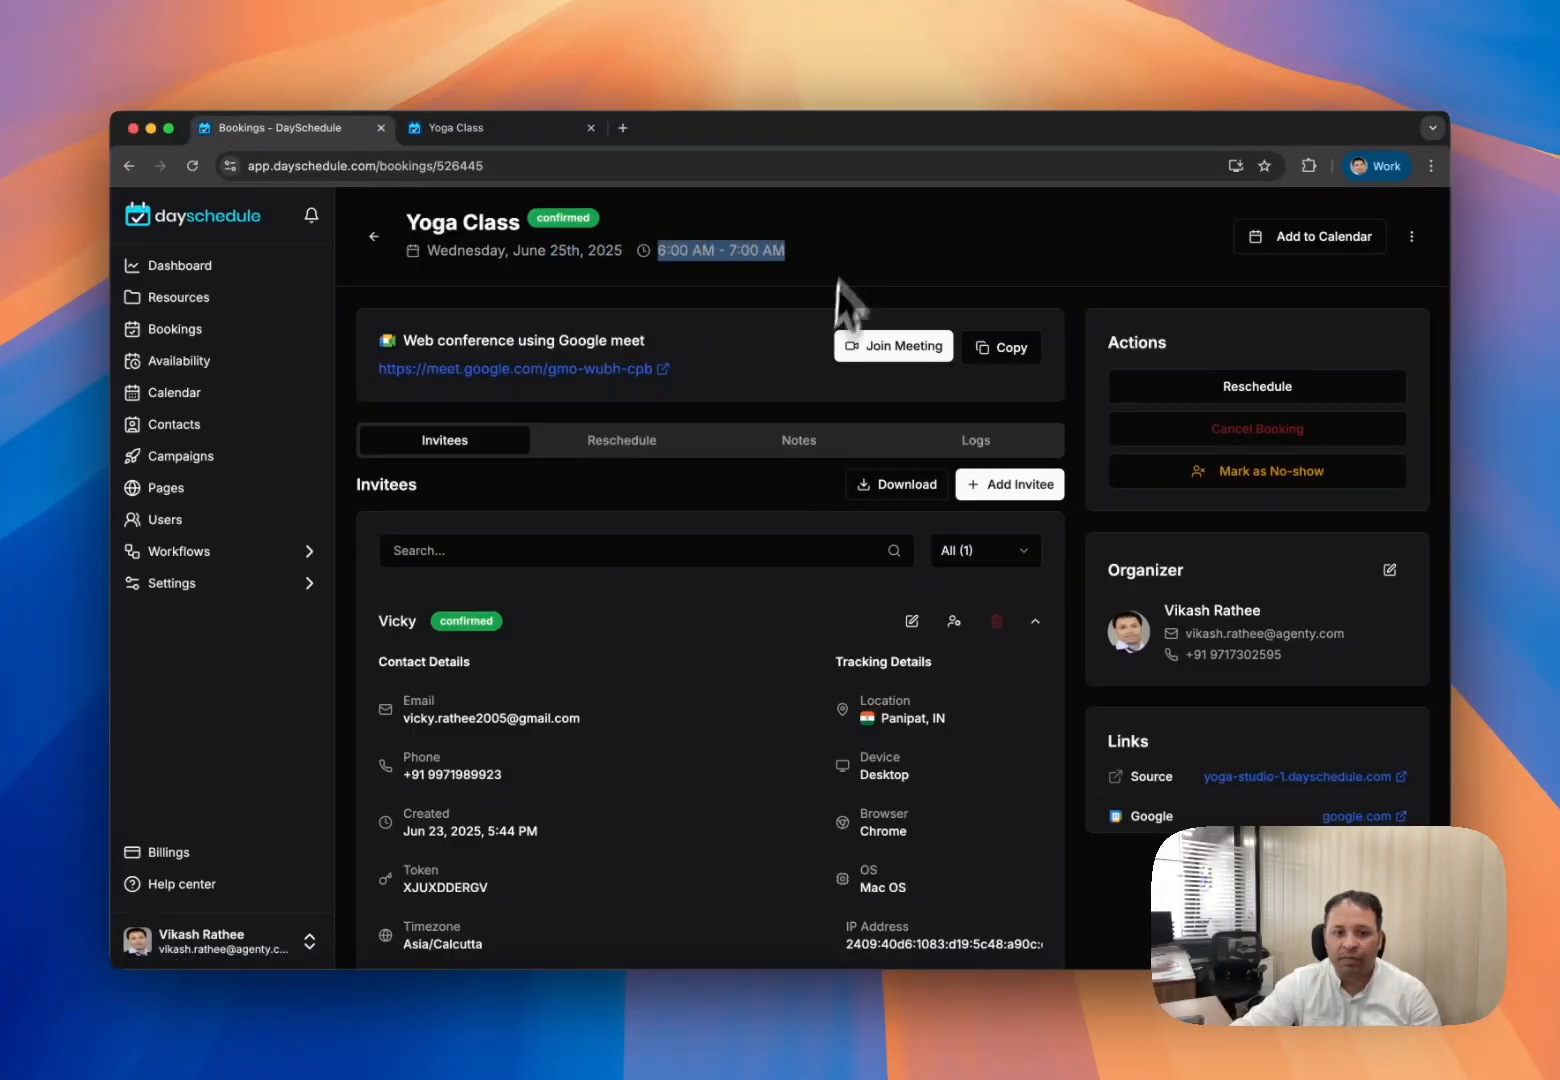
pyautogui.scroll(-2, 442, 648)
pyautogui.scroll(2, 442, 648)
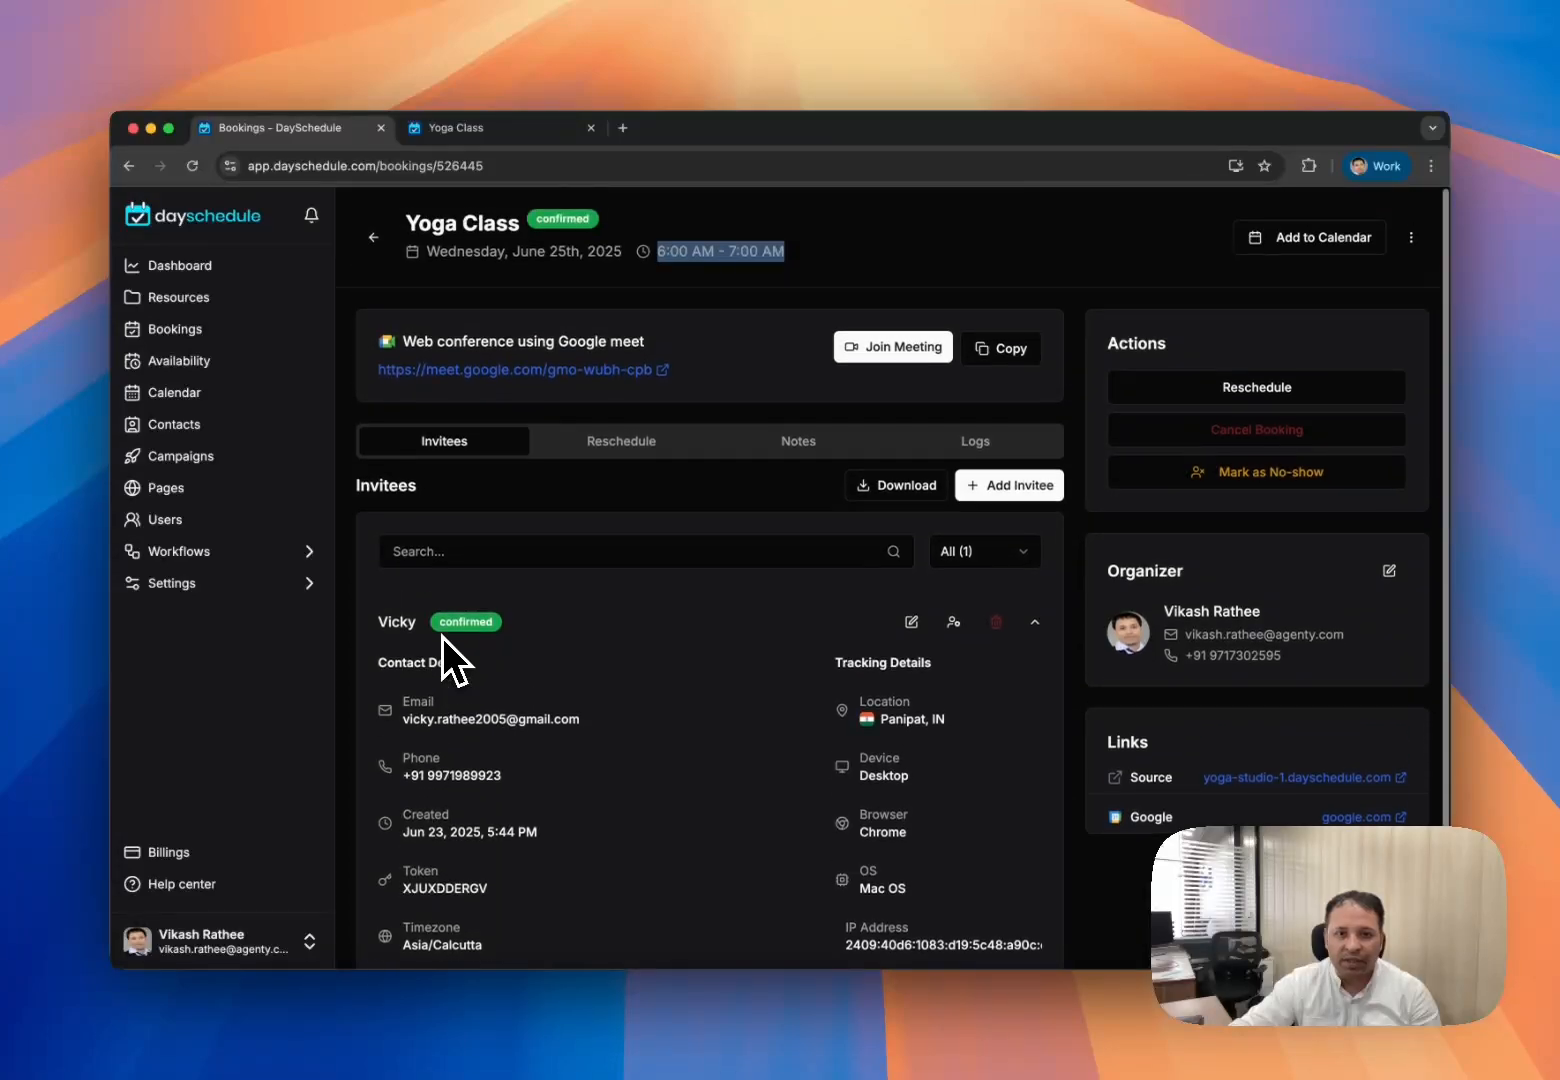
pyautogui.click(495, 128)
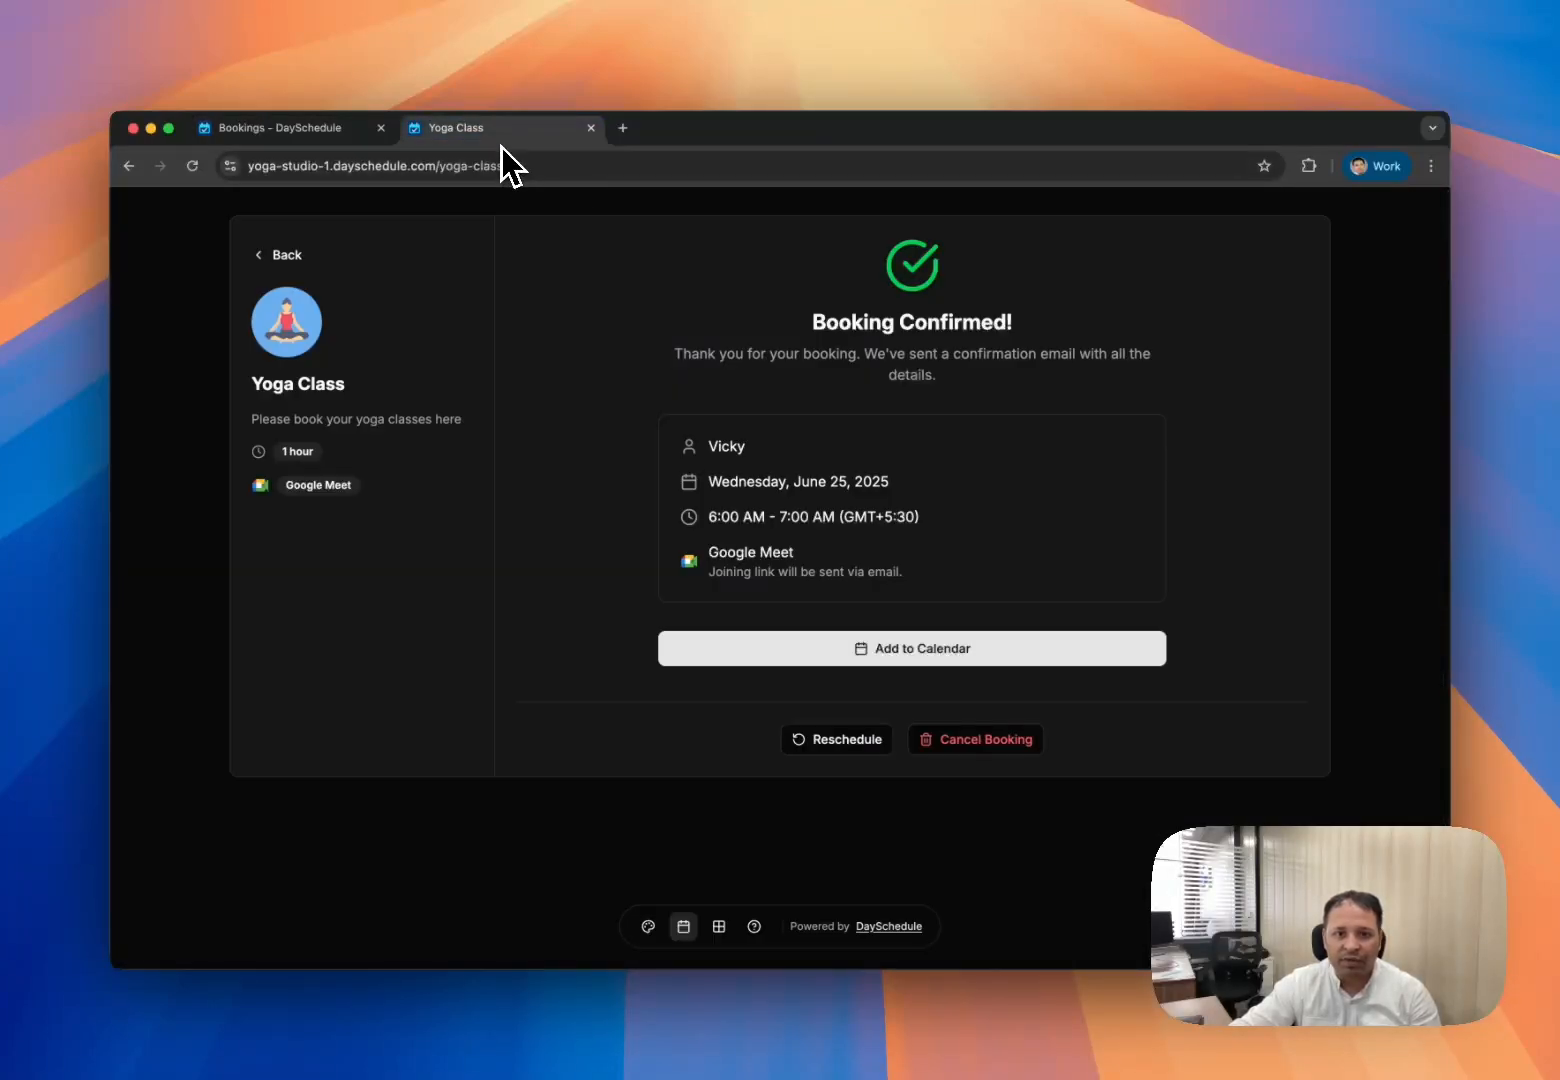
pyautogui.click(130, 166)
# - Choose the 6:00 AM Yoga Class slot on June 25 and enter the second attendee's name
pyautogui.click(192, 166)
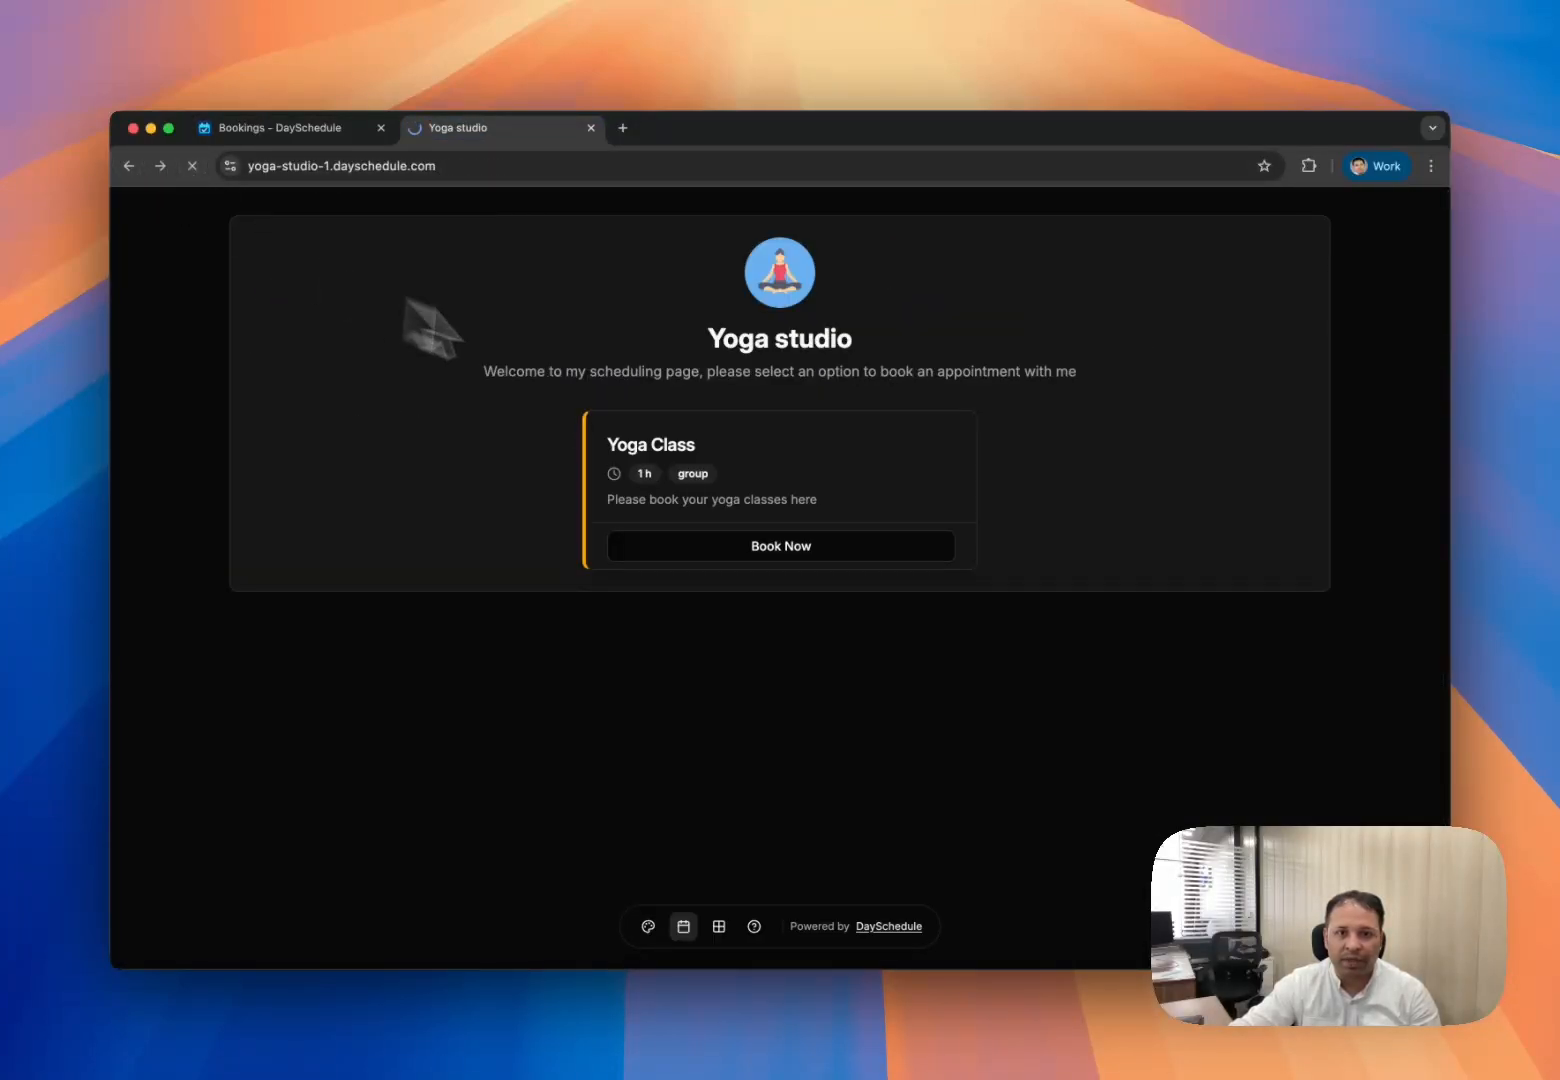
pyautogui.click(672, 463)
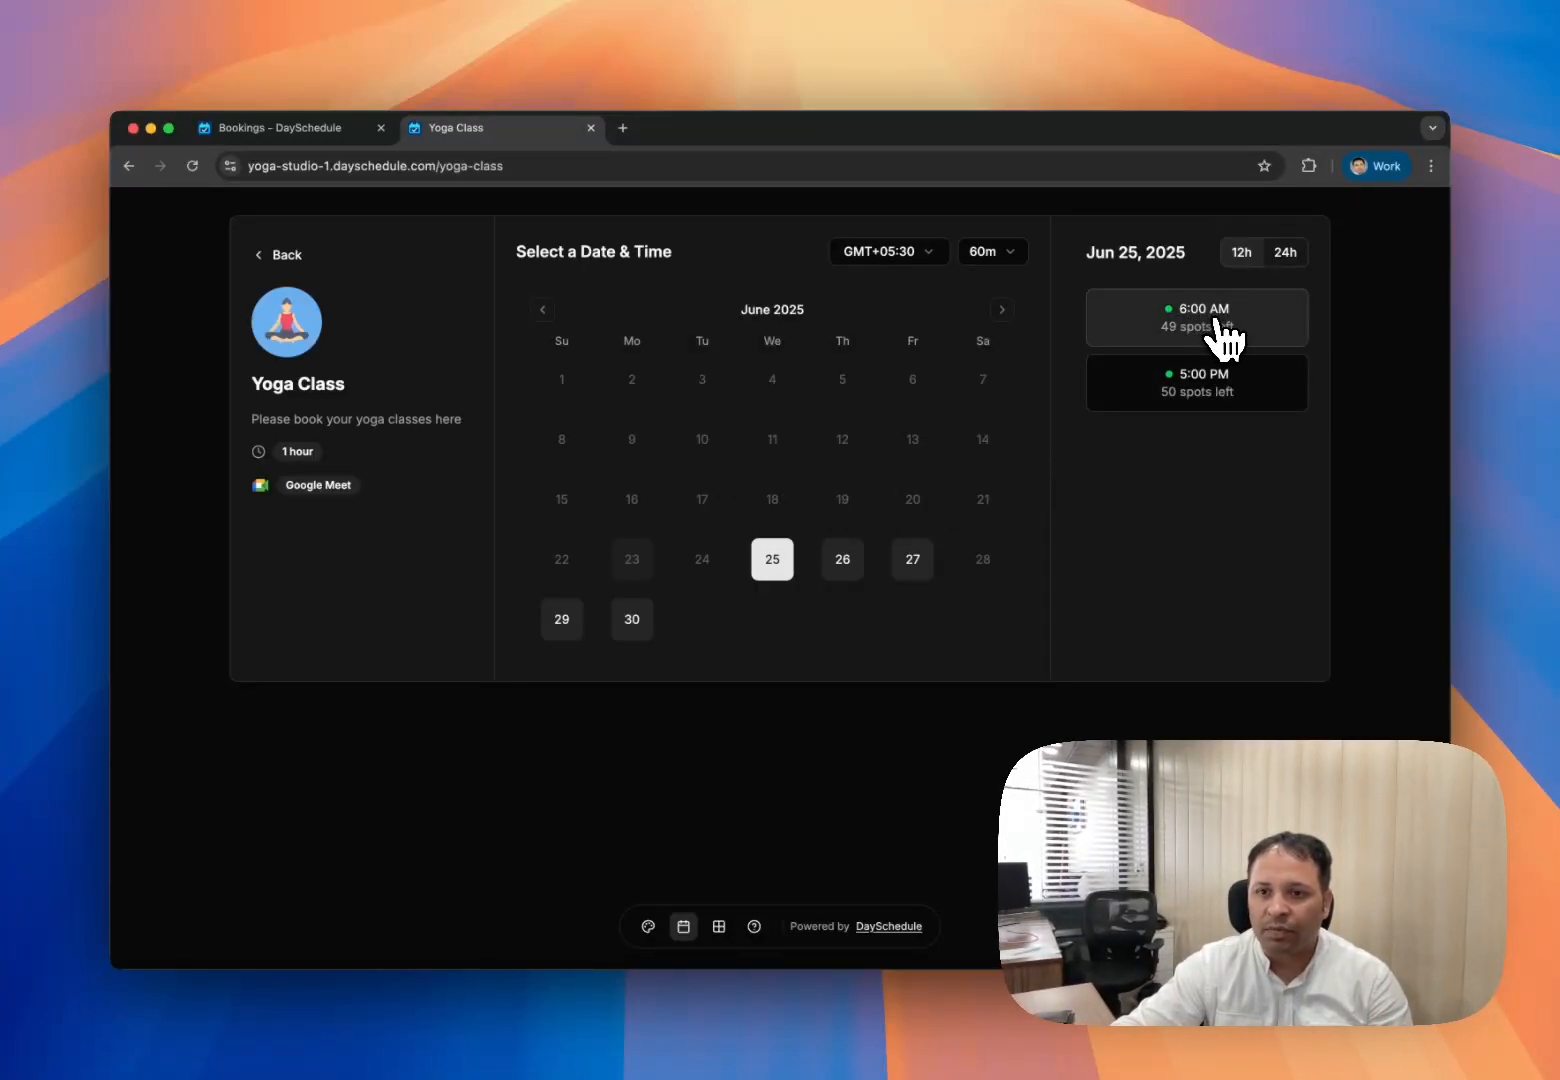
pyautogui.click(1222, 335)
pyautogui.click(772, 393)
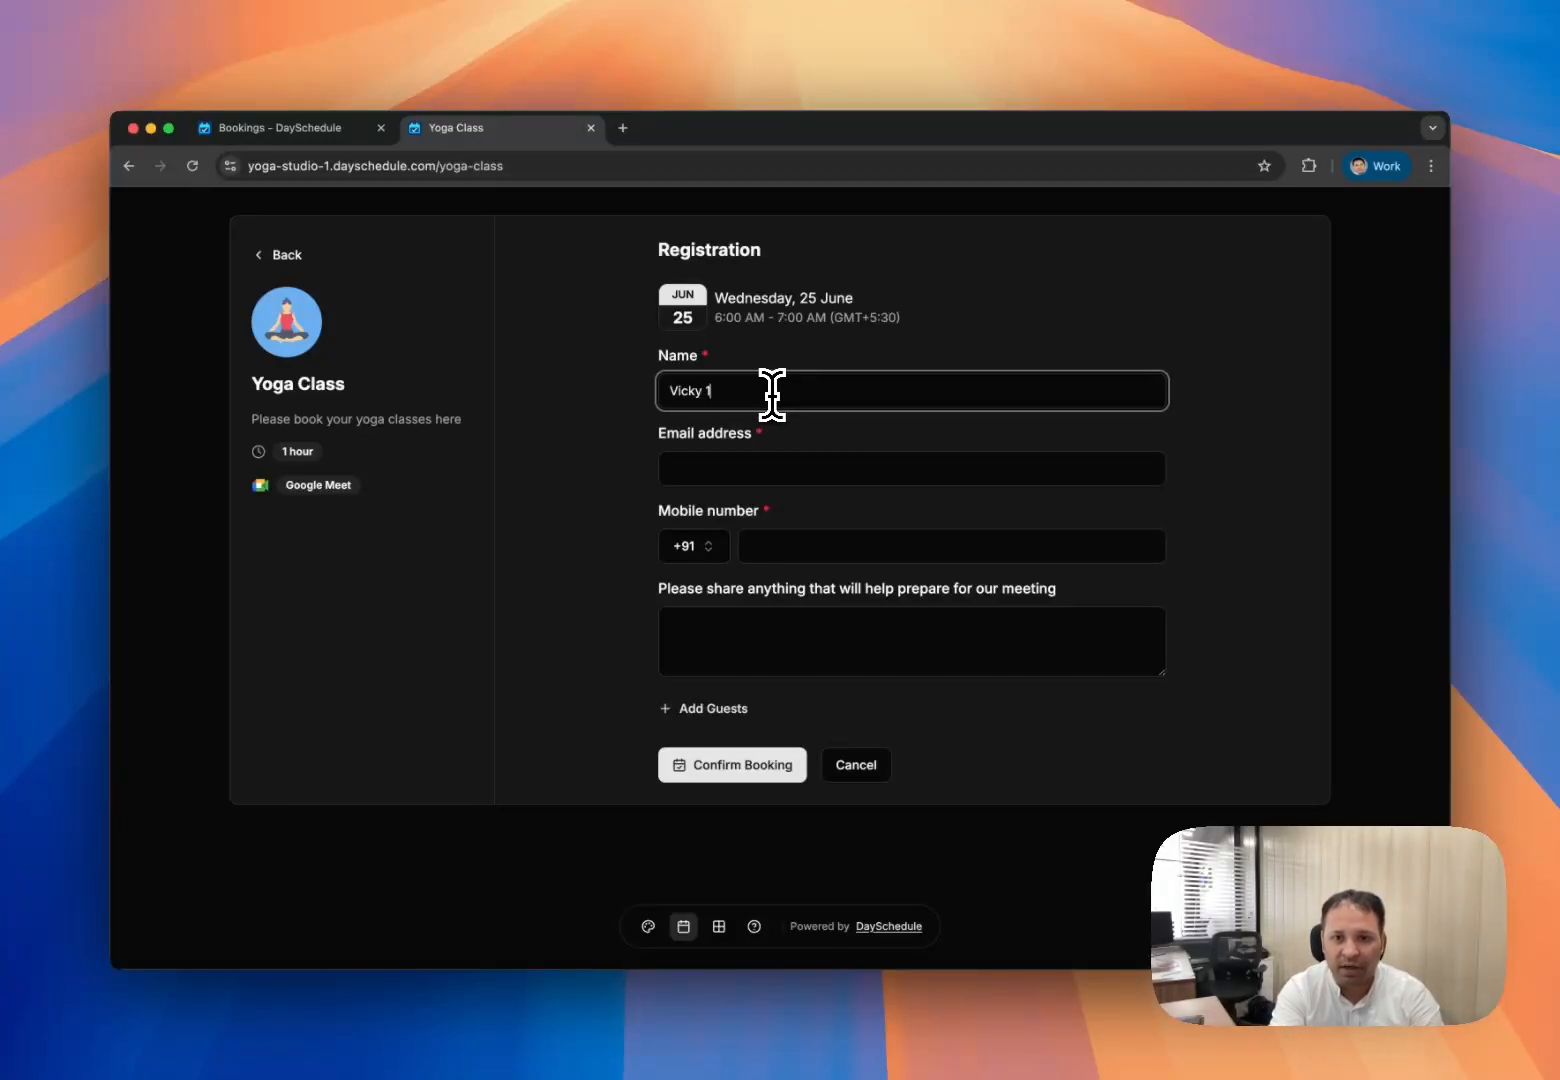
pyautogui.press('Tab')
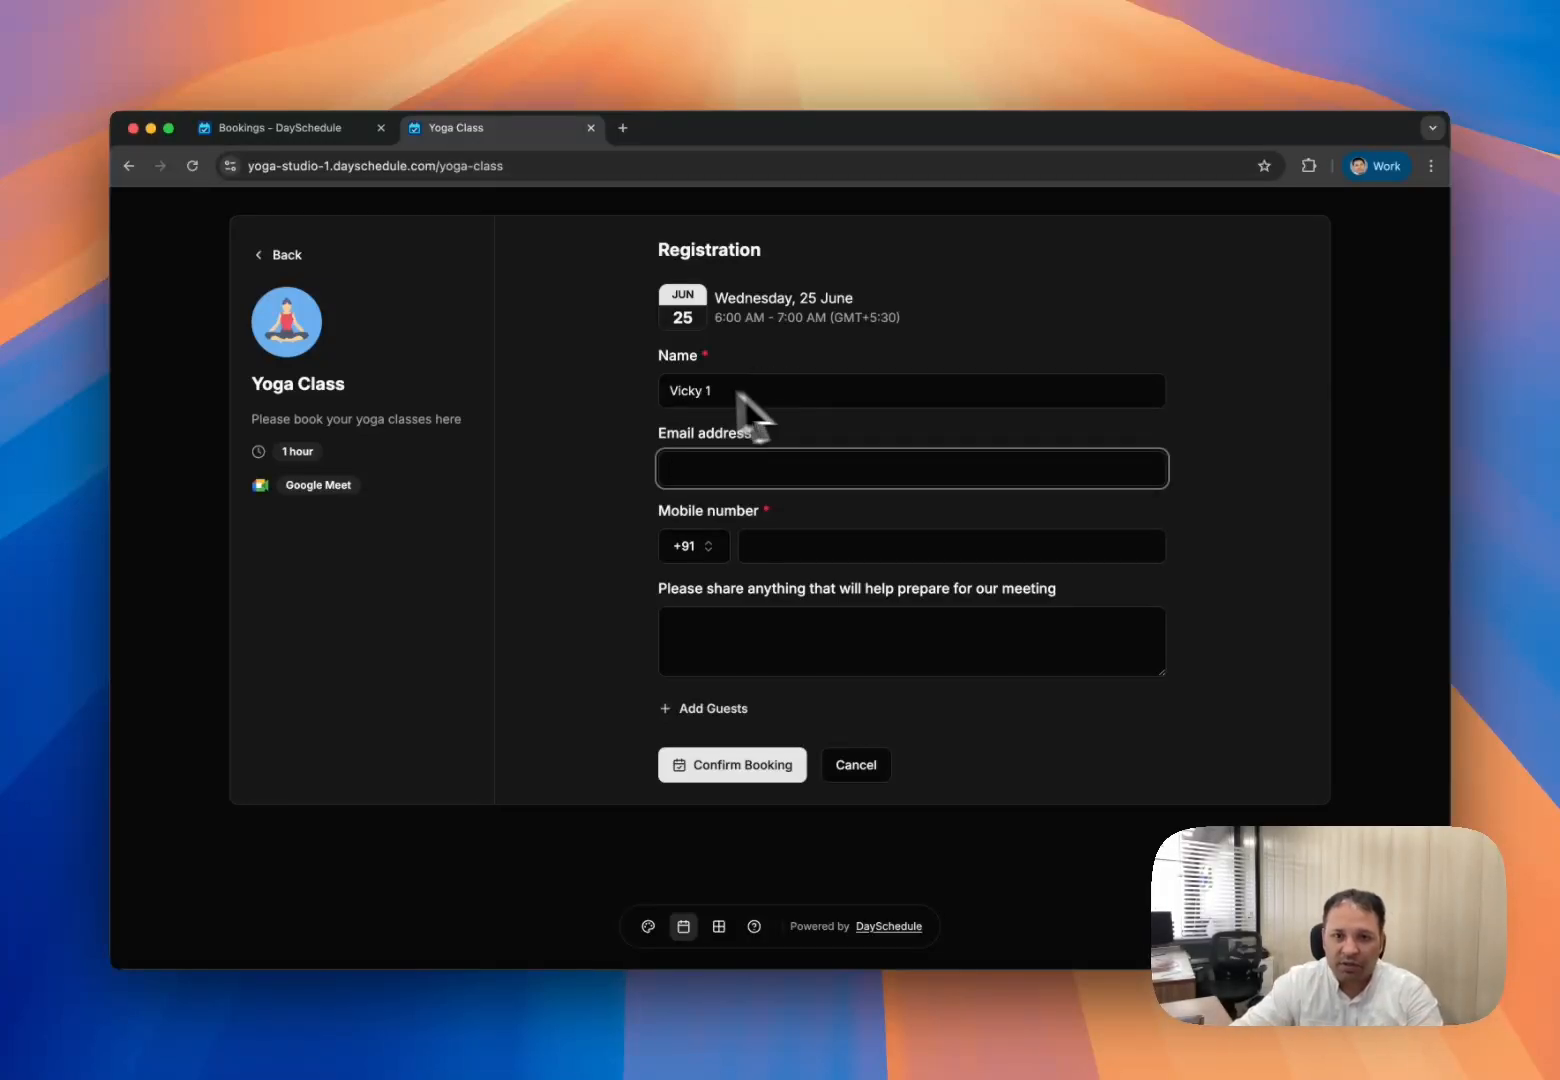
pyautogui.moveTo(786, 398); pyautogui.dragTo(584, 366)
pyautogui.write('Priyanka')
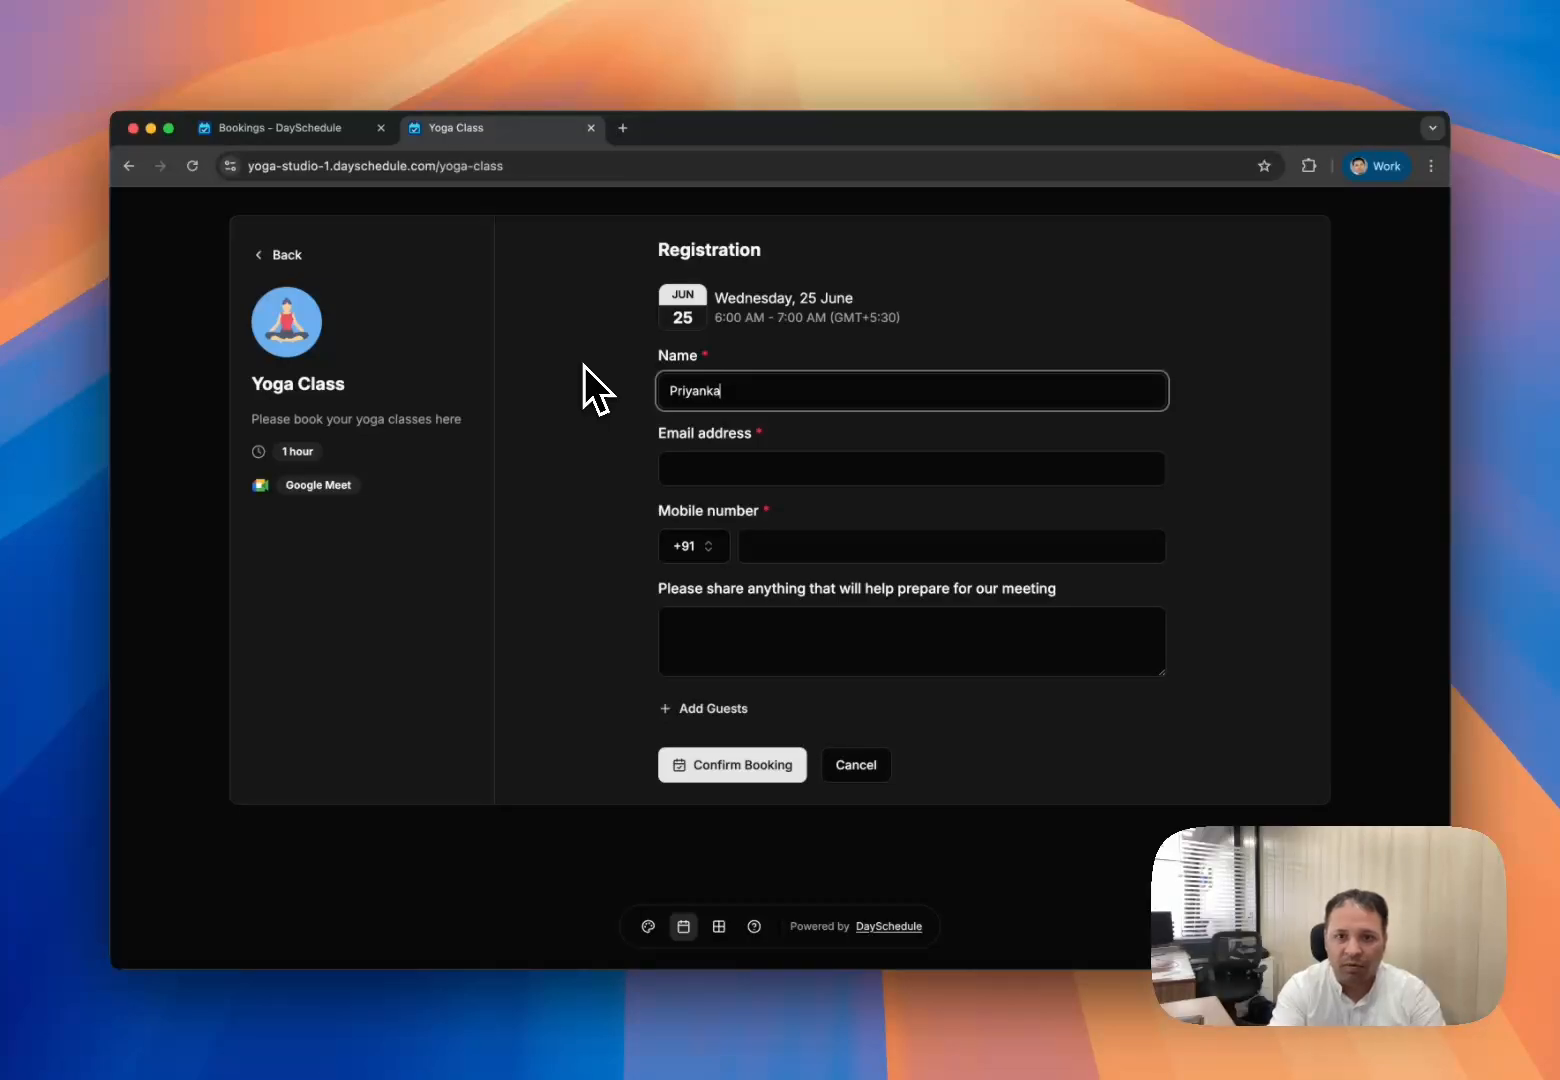
# - Fill in the second attendee's e-mail and mobile number, then confirm the booking
pyautogui.press('Tab')
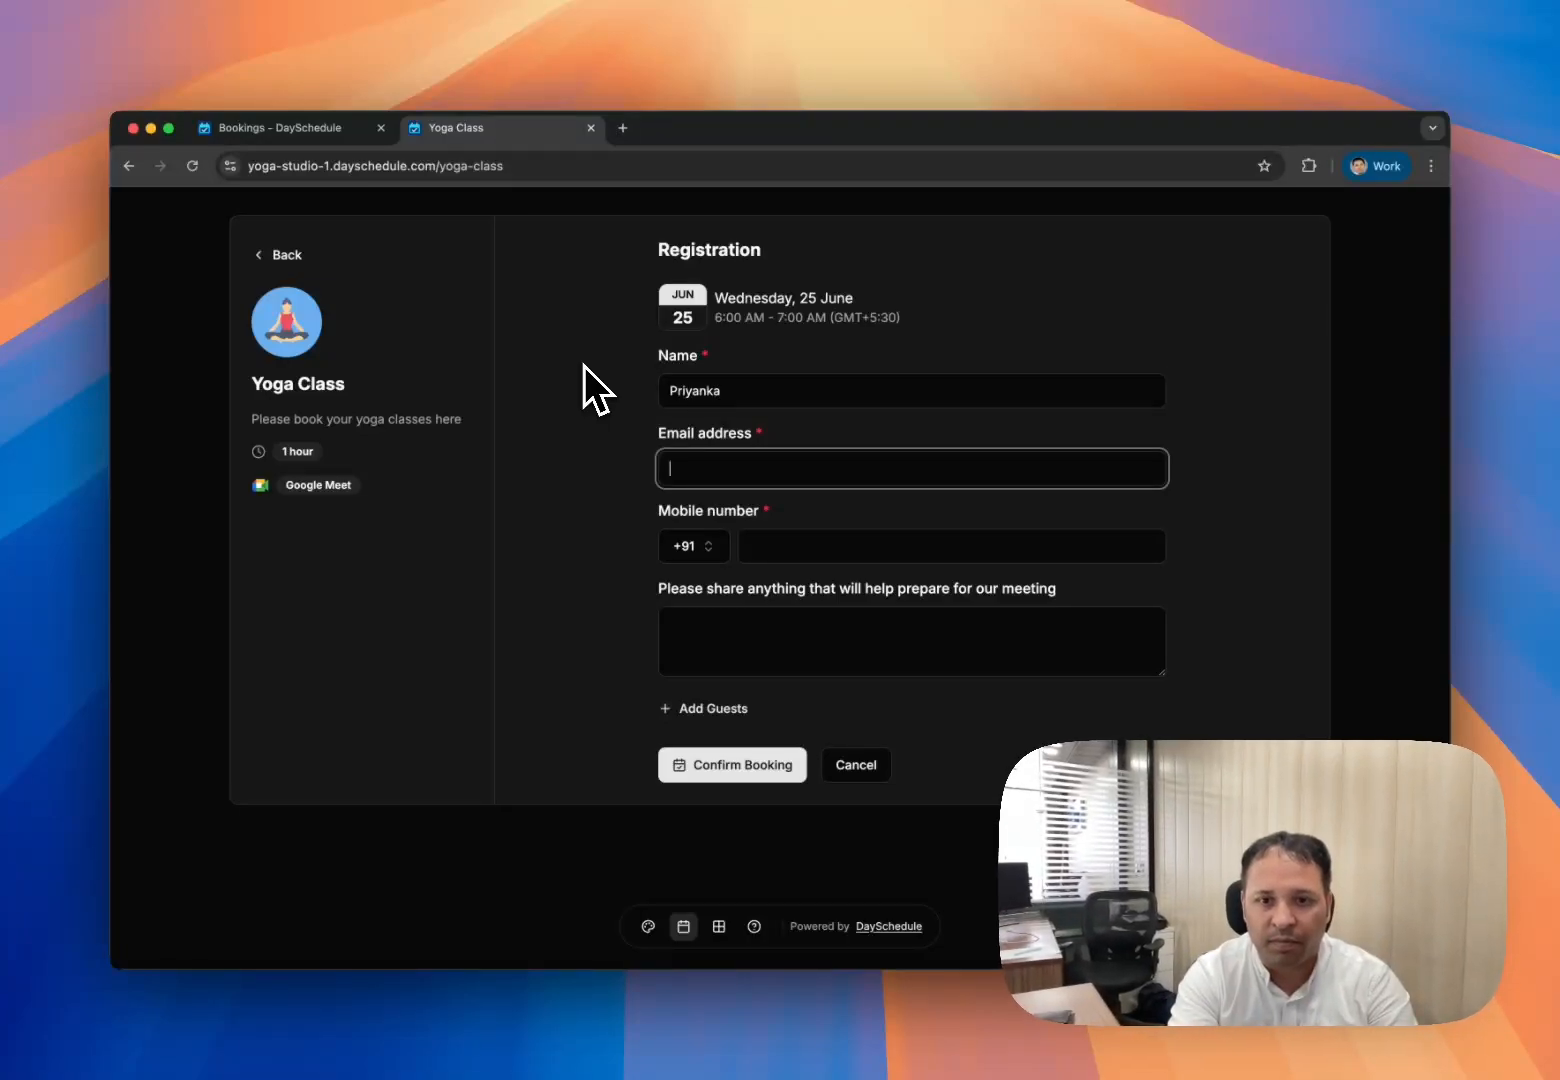
pyautogui.press('BackSpace')
pyautogui.press('BackSpace')
pyautogui.press('BackSpace')
pyautogui.press('BackSpace')
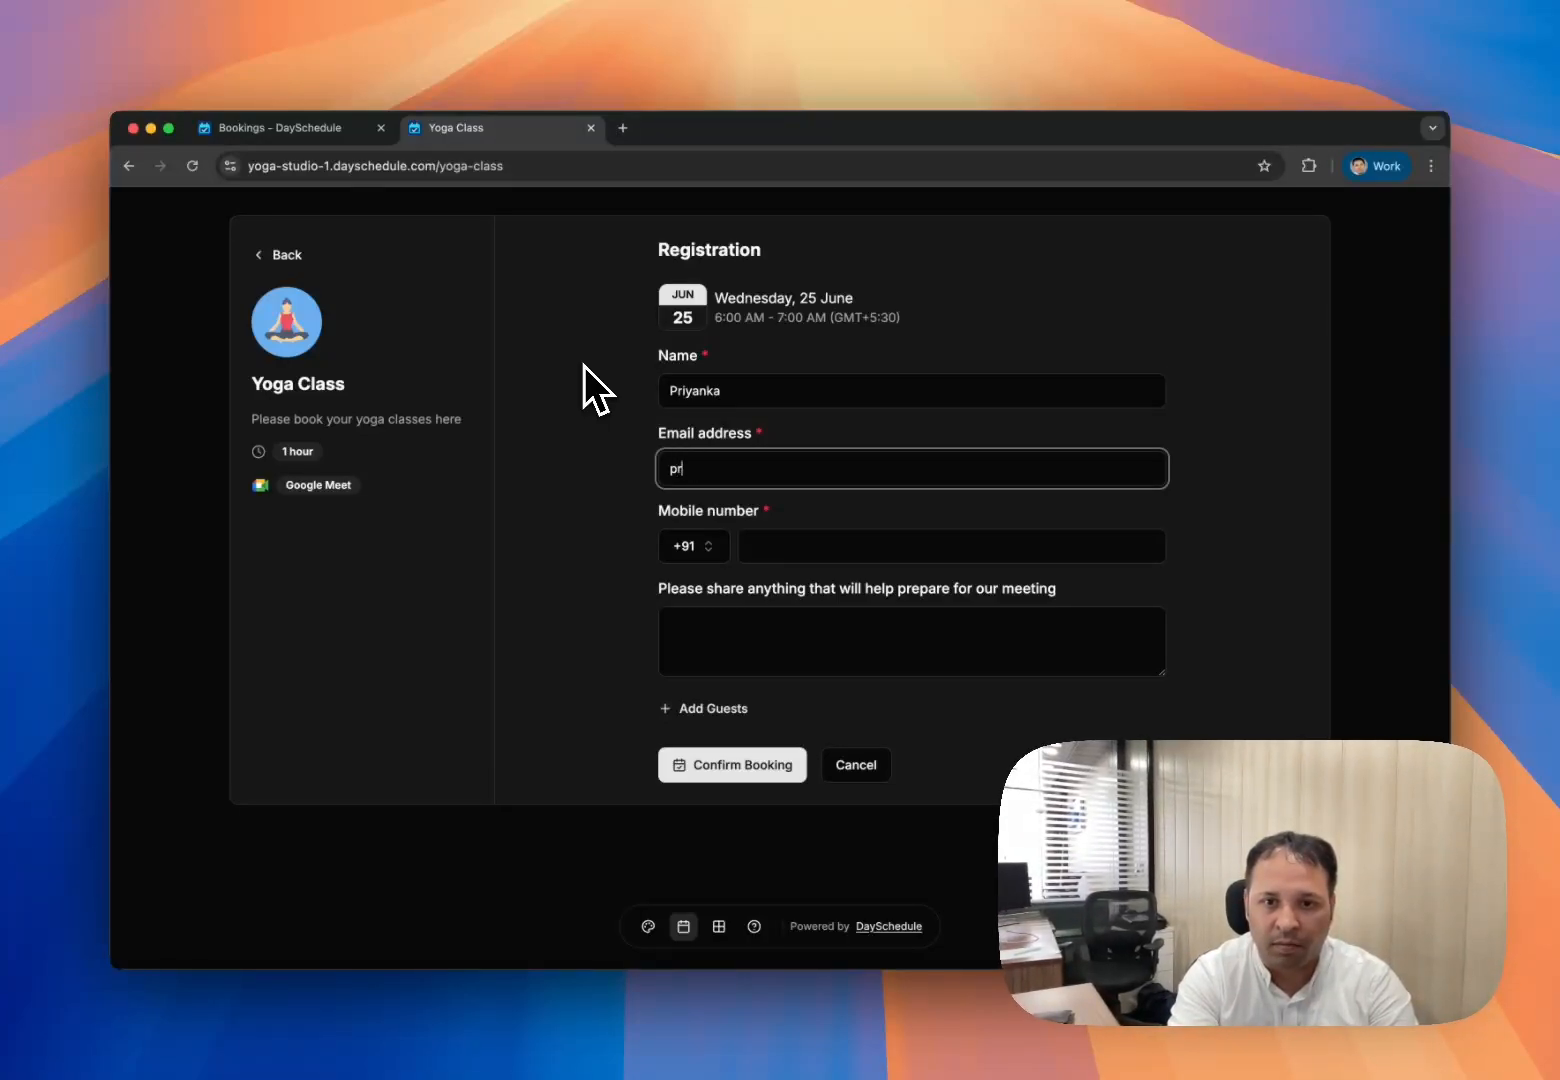
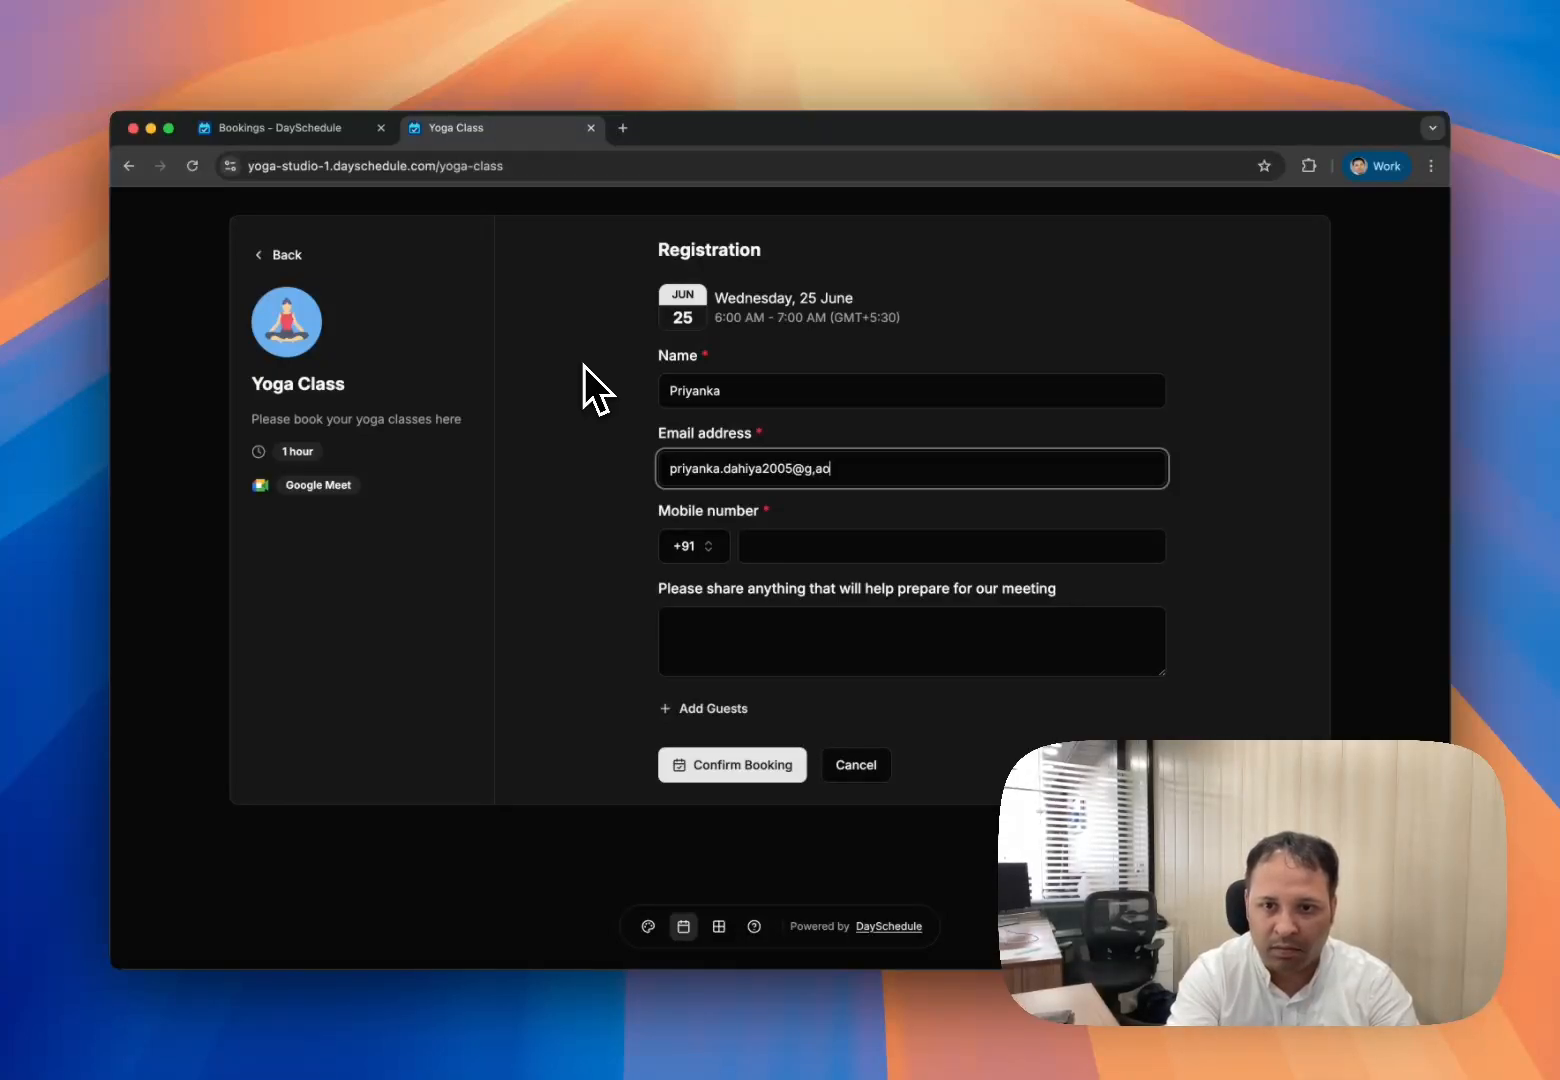
pyautogui.press('Tab')
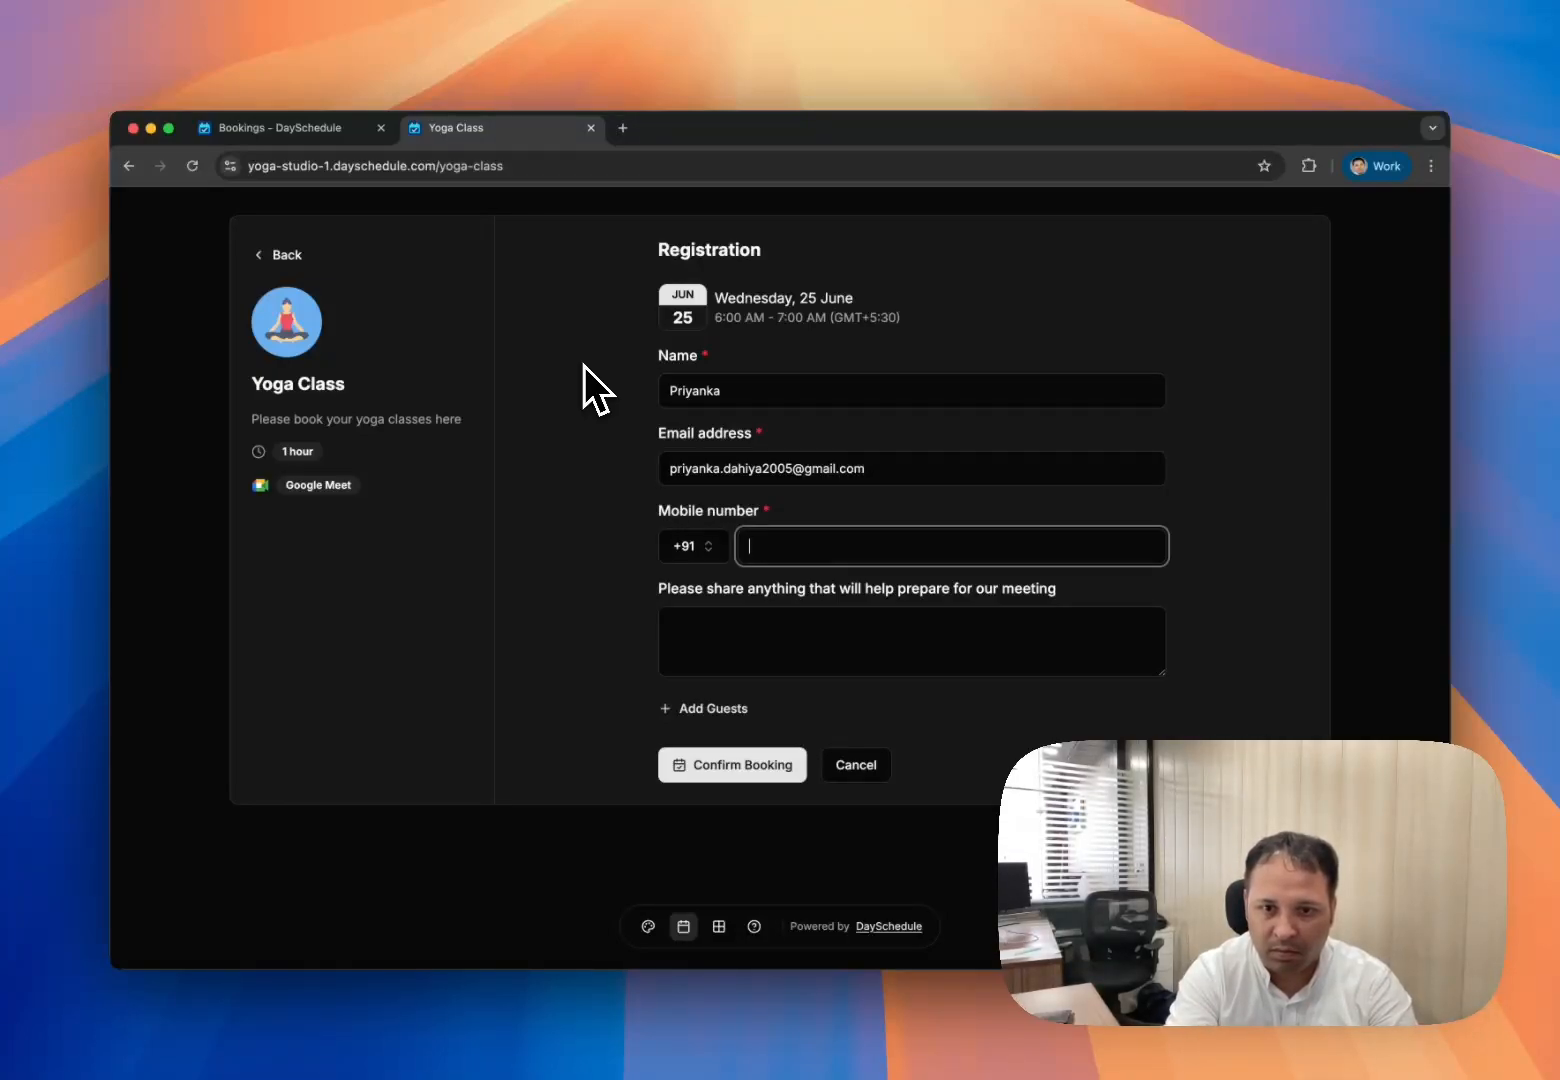
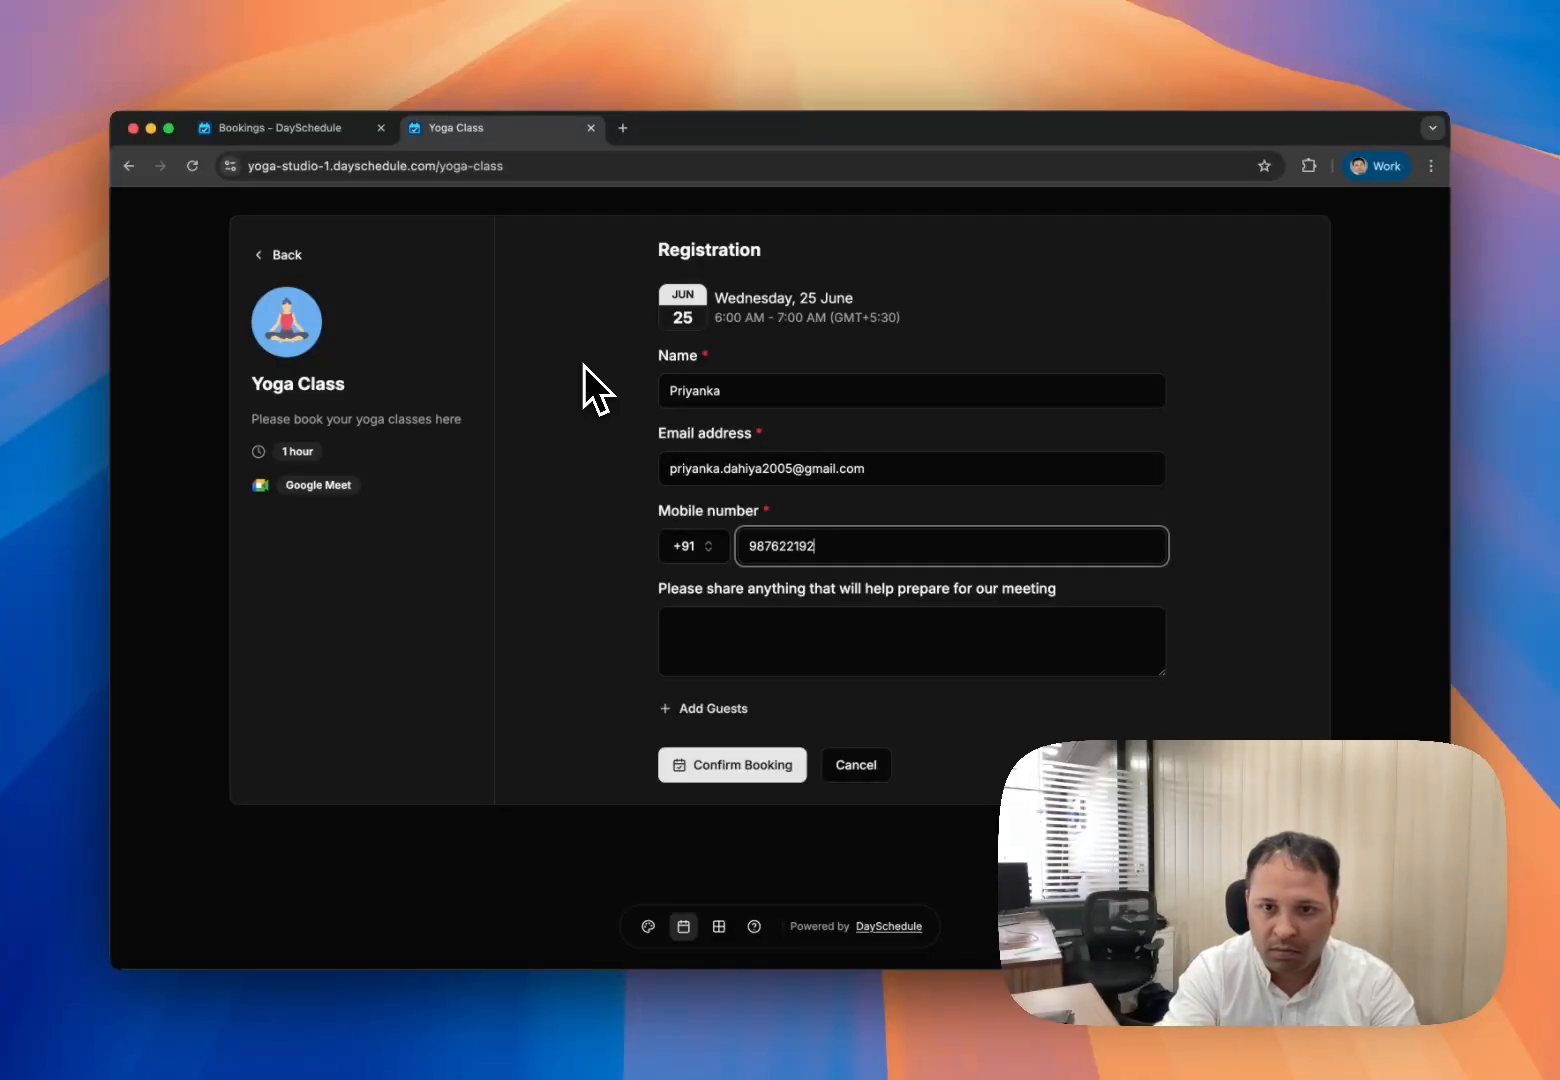
pyautogui.click(722, 766)
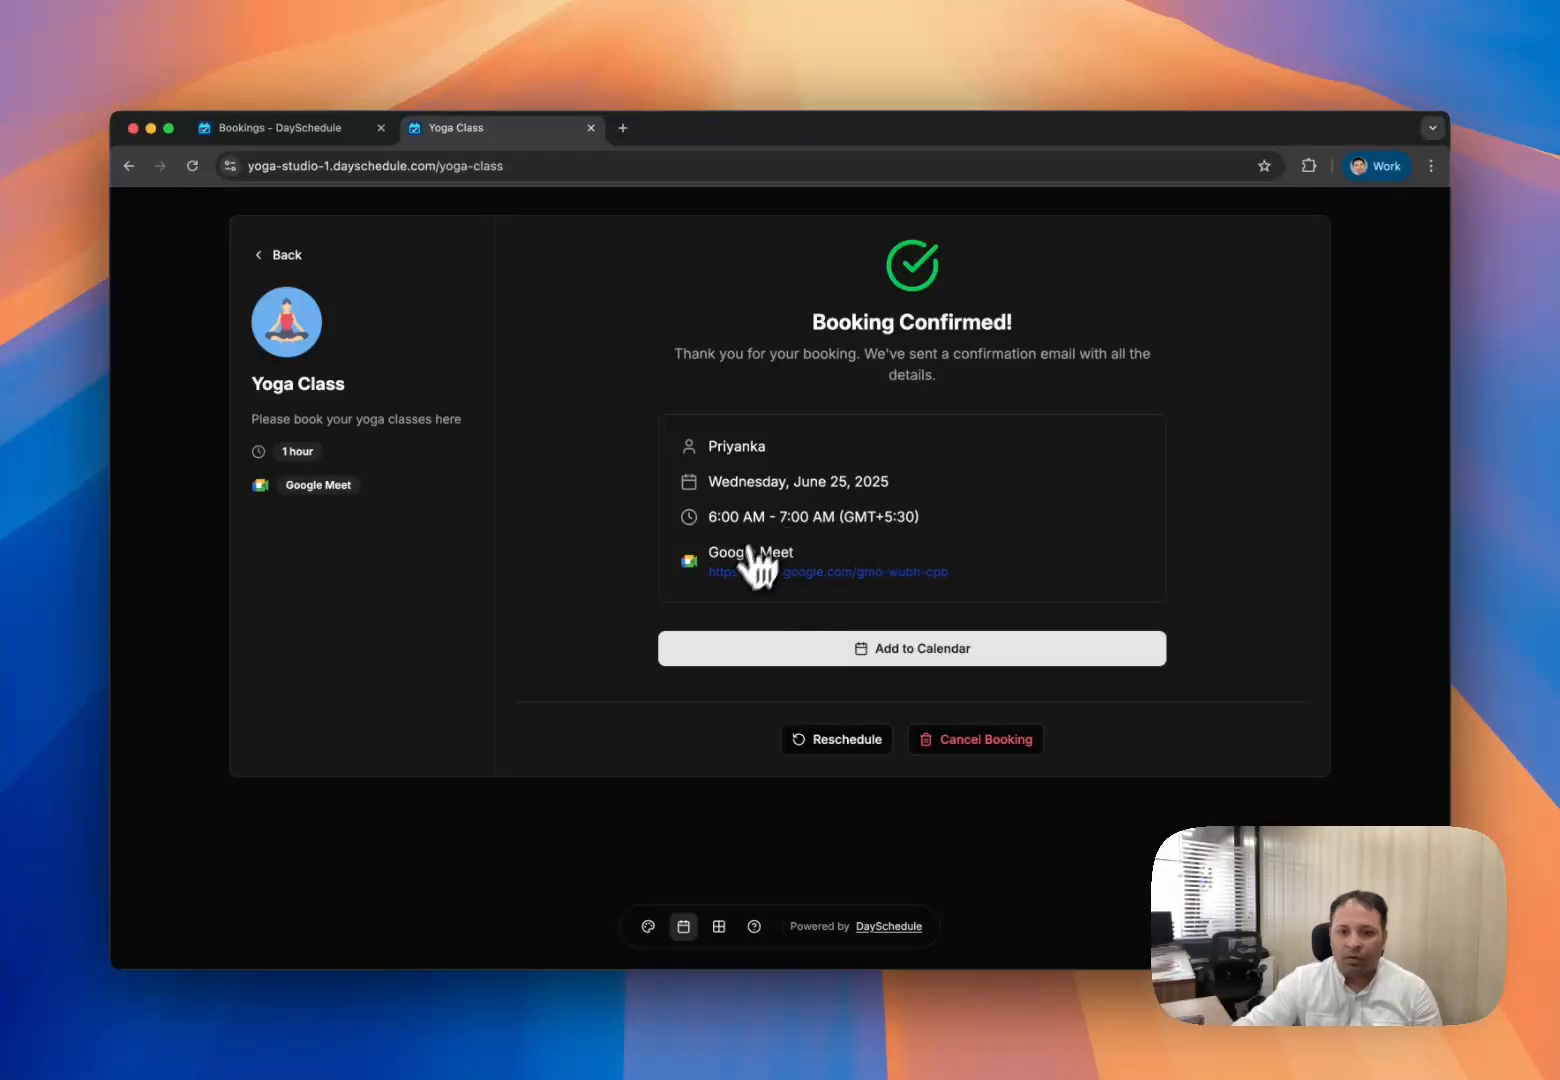
# - Reload the Yoga Class booking to show both invitees and download the invitee list as CSV
pyautogui.click(316, 133)
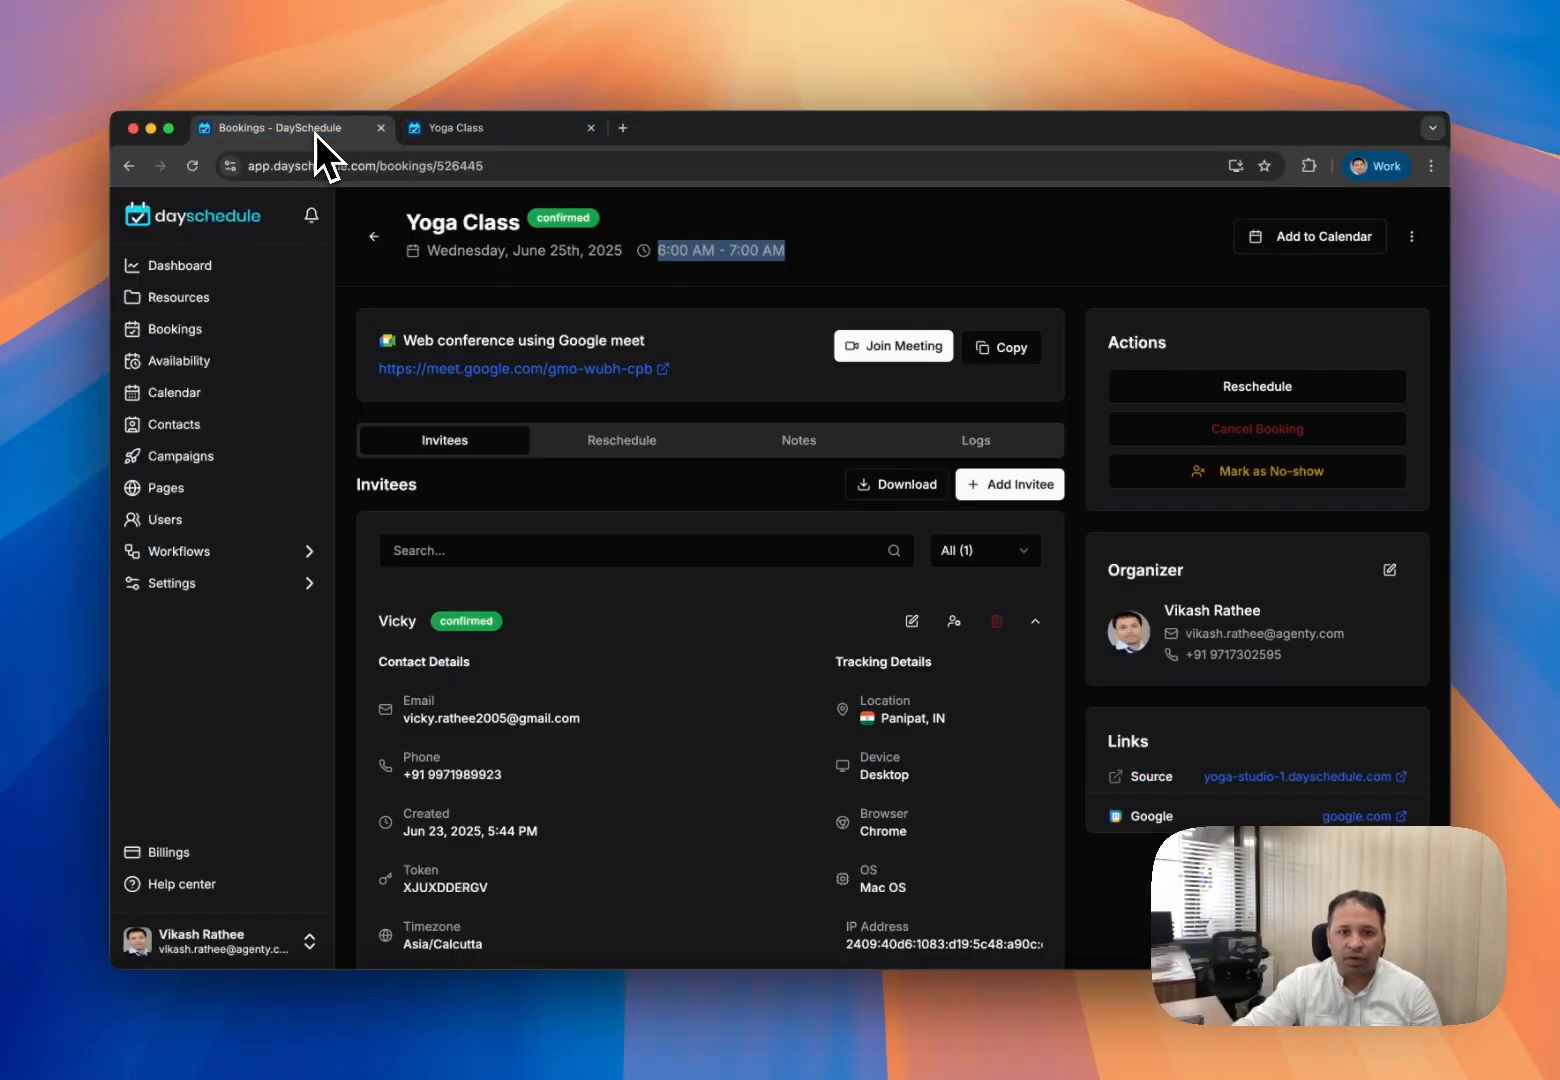
pyautogui.click(193, 166)
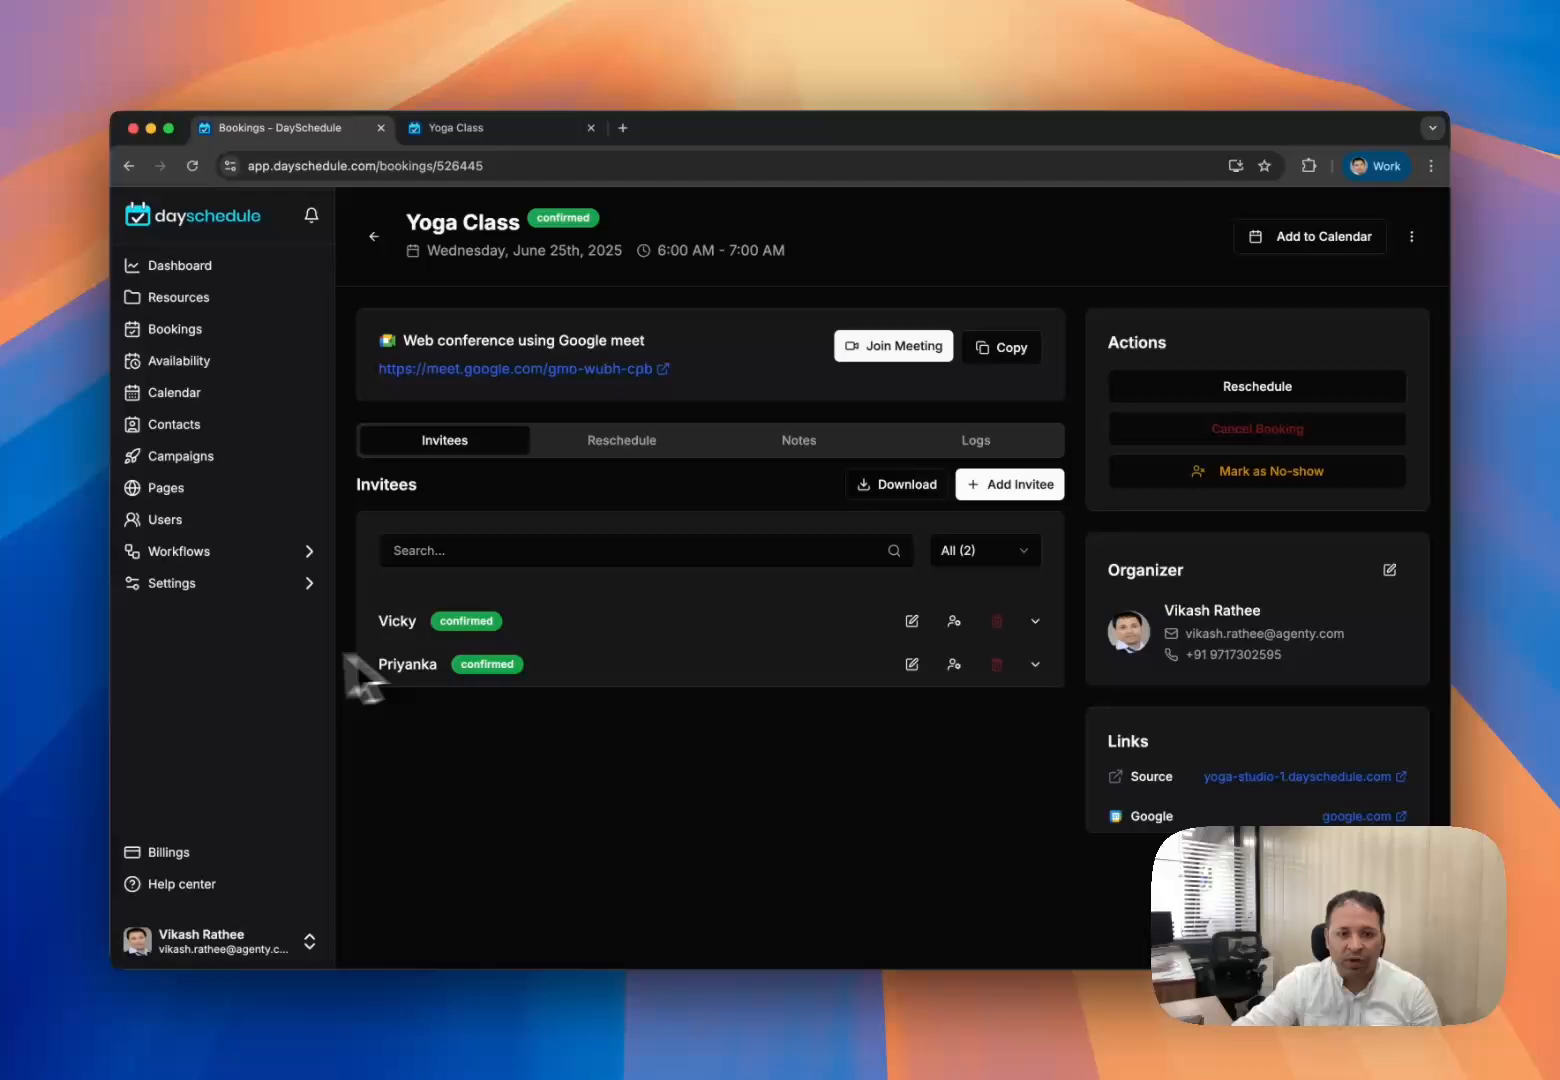
pyautogui.doubleClick(392, 622)
pyautogui.click(397, 622)
pyautogui.click(903, 488)
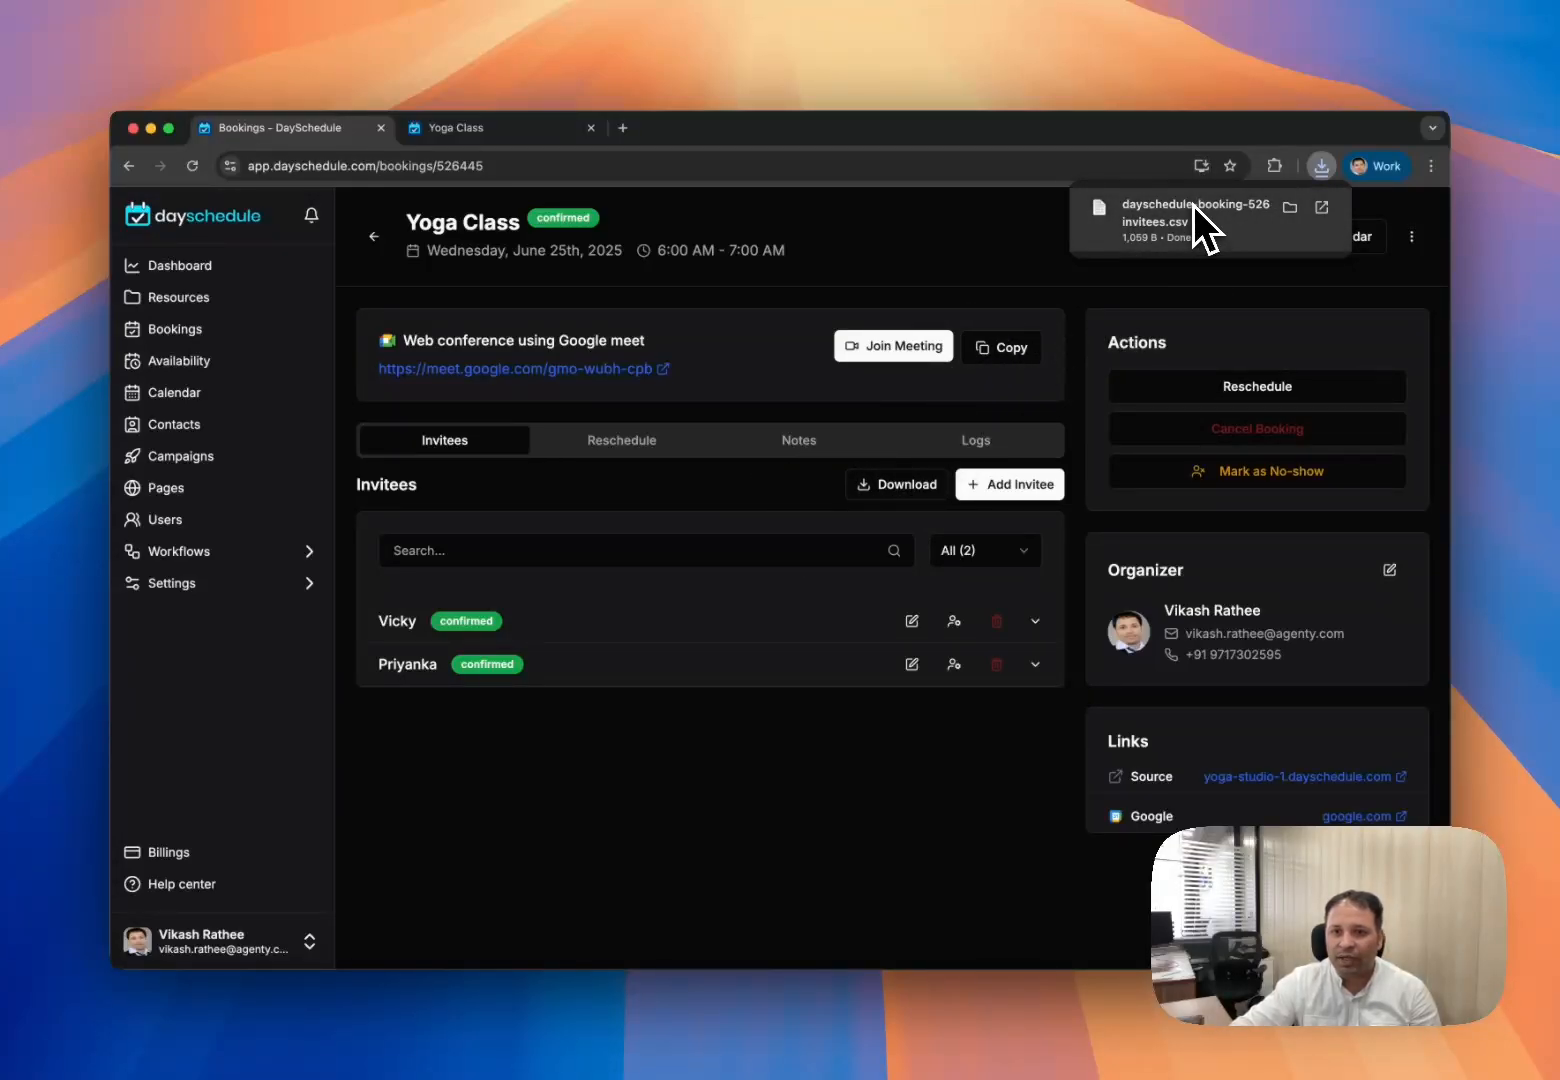
pyautogui.click(516, 127)
pyautogui.click(292, 266)
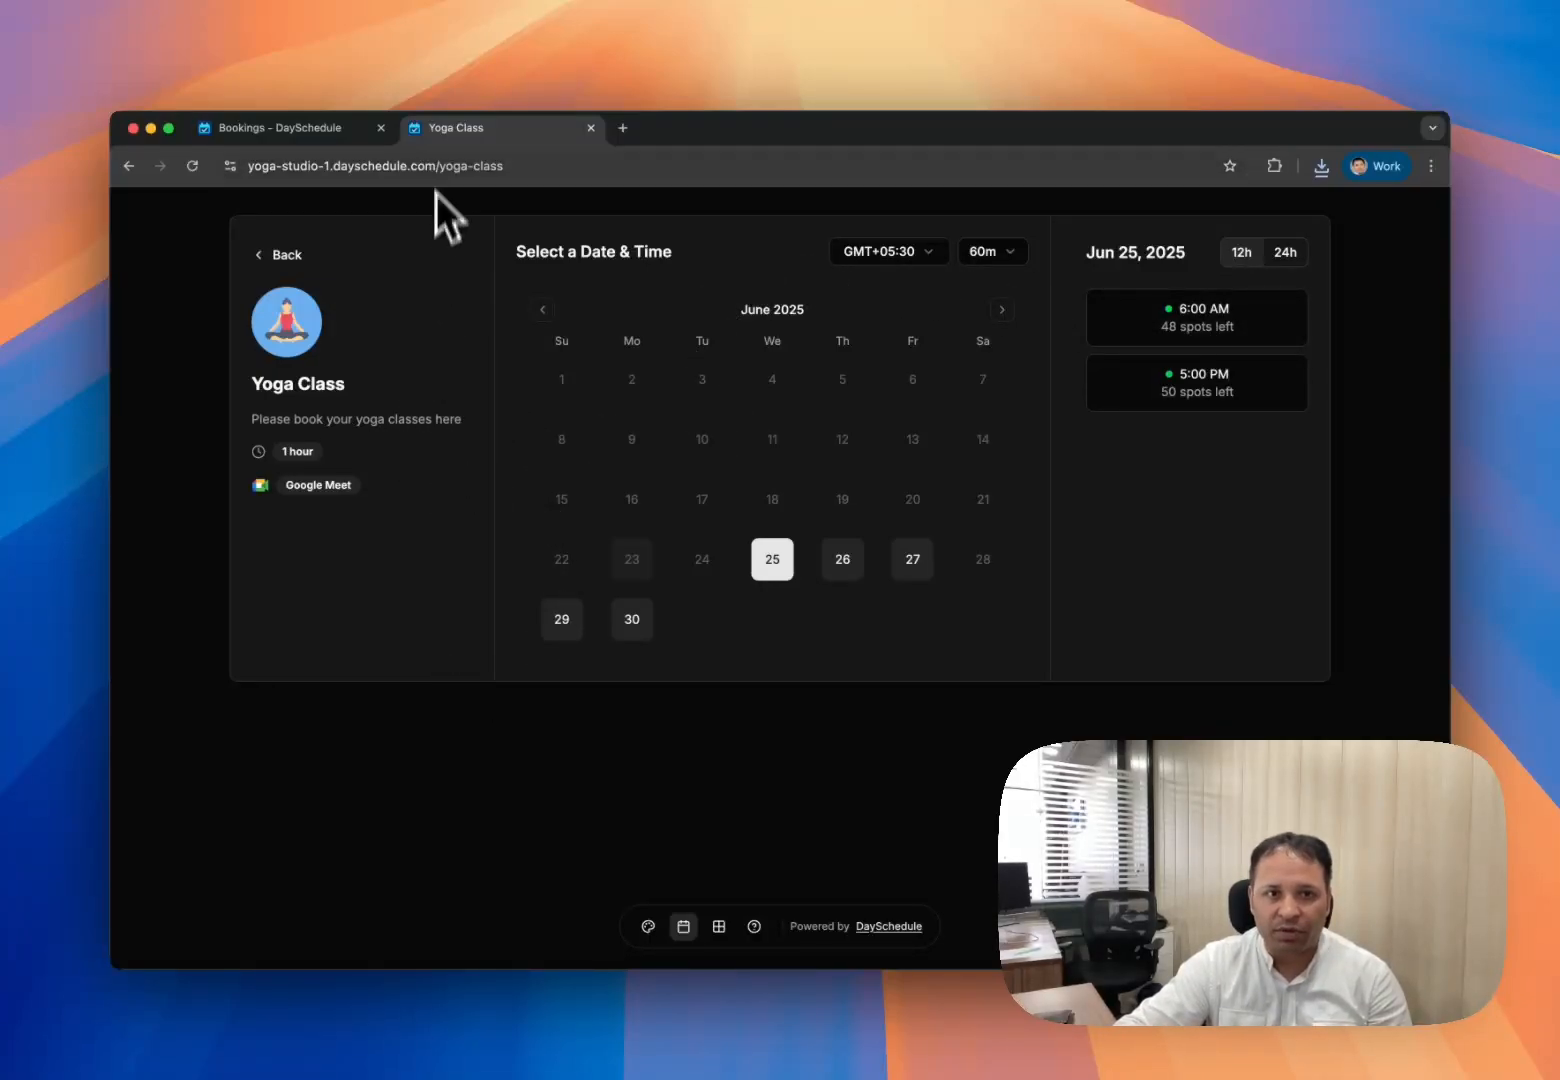
pyautogui.click(294, 134)
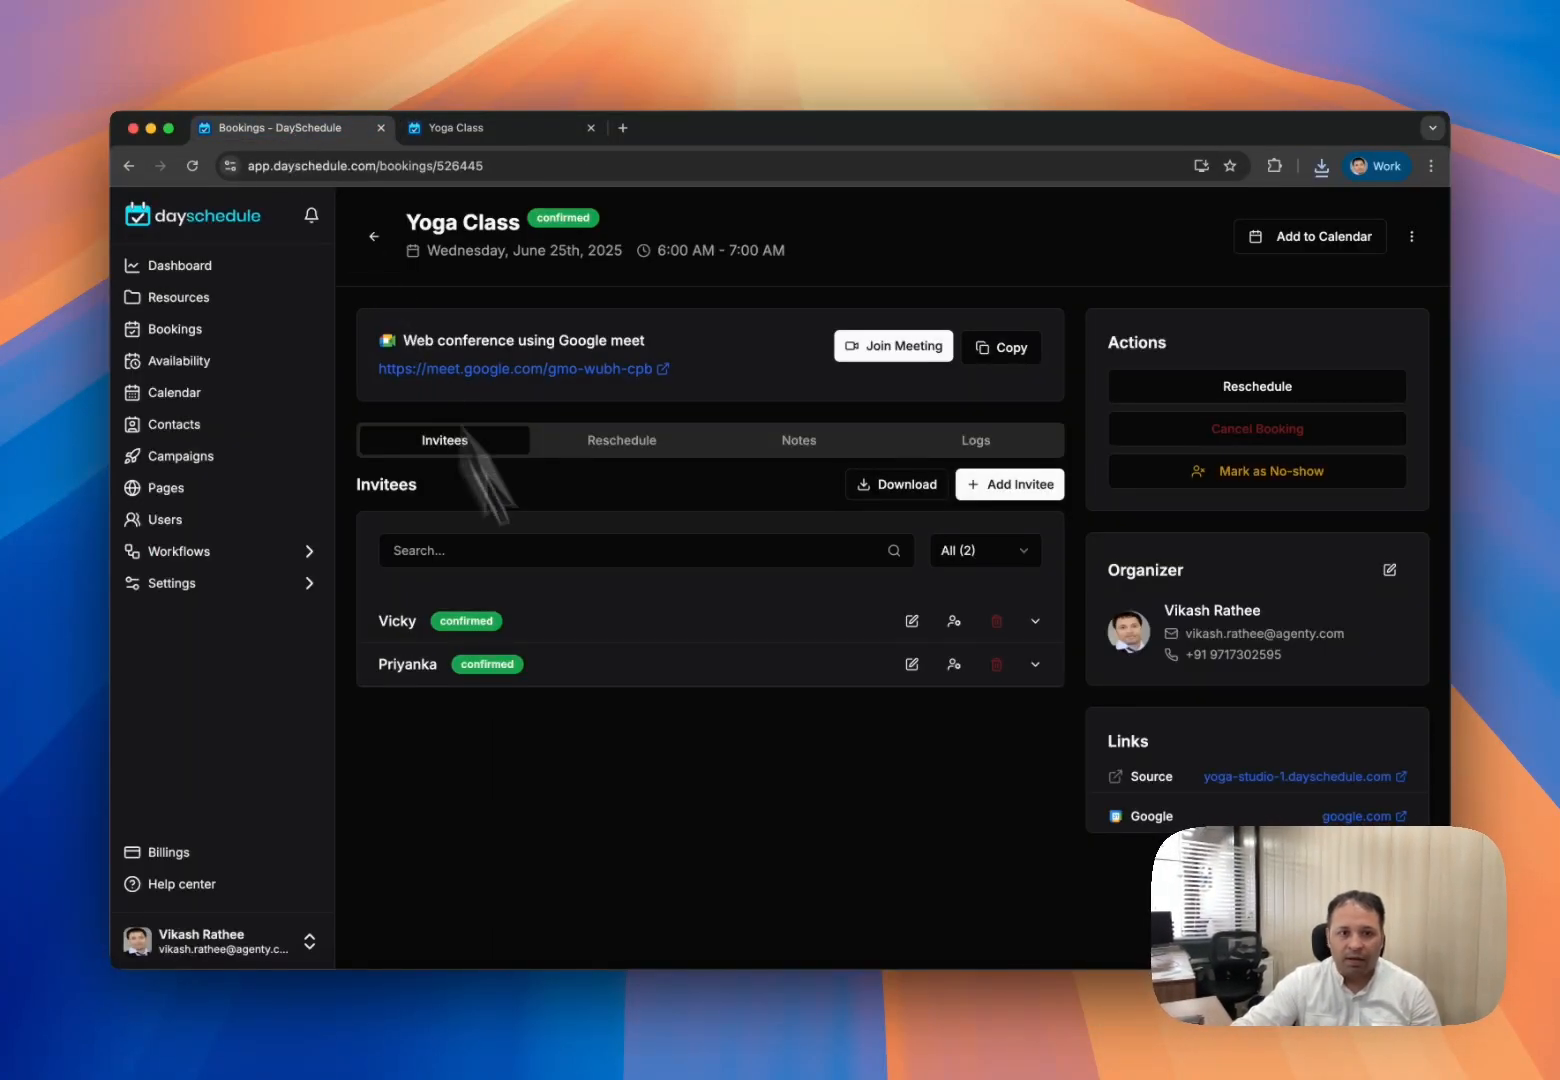